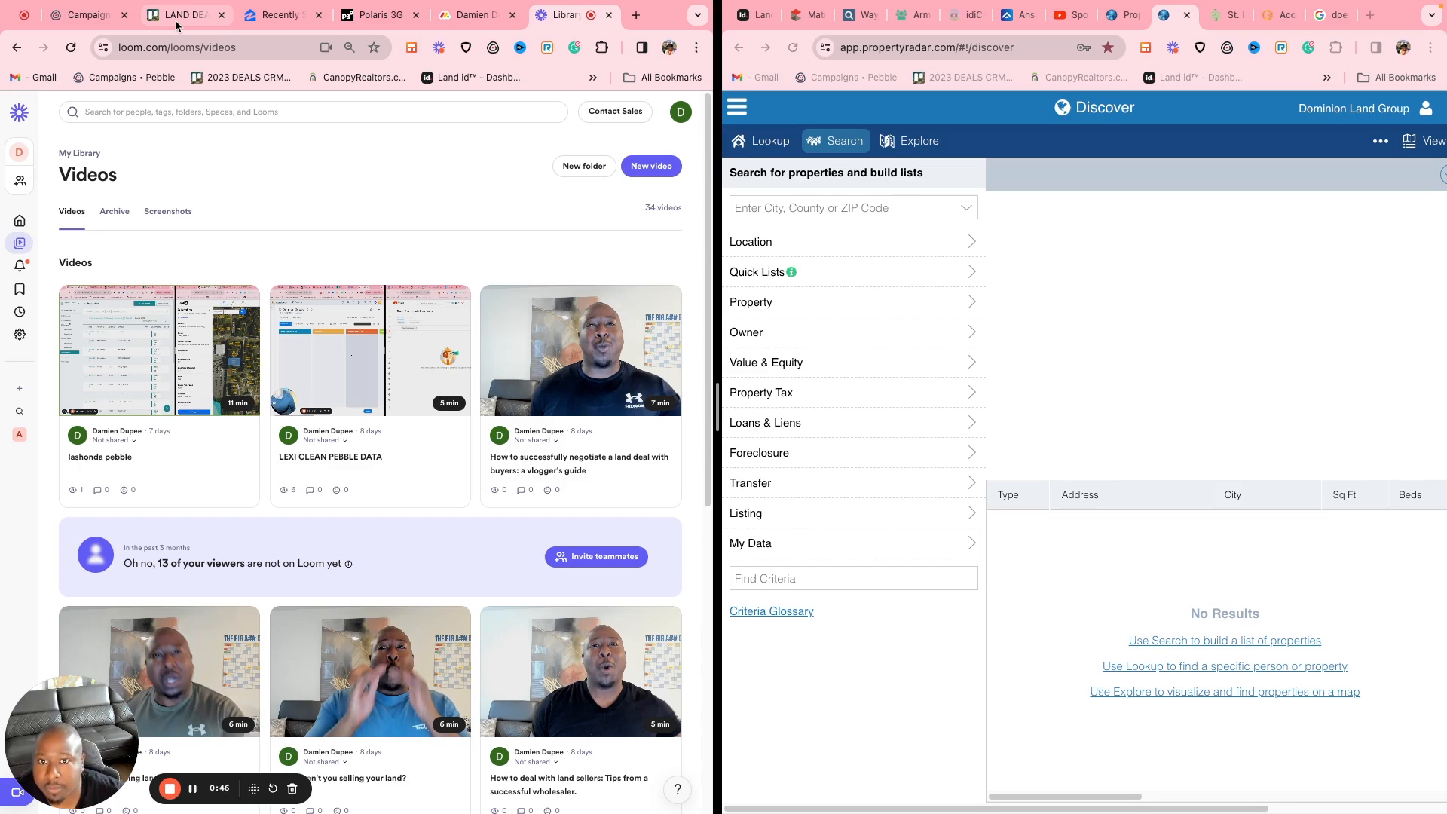
Step: Bring up the Pebble campaigns page beside the PropertyRadar search and enlarge both pages for readability
left_click(67, 28)
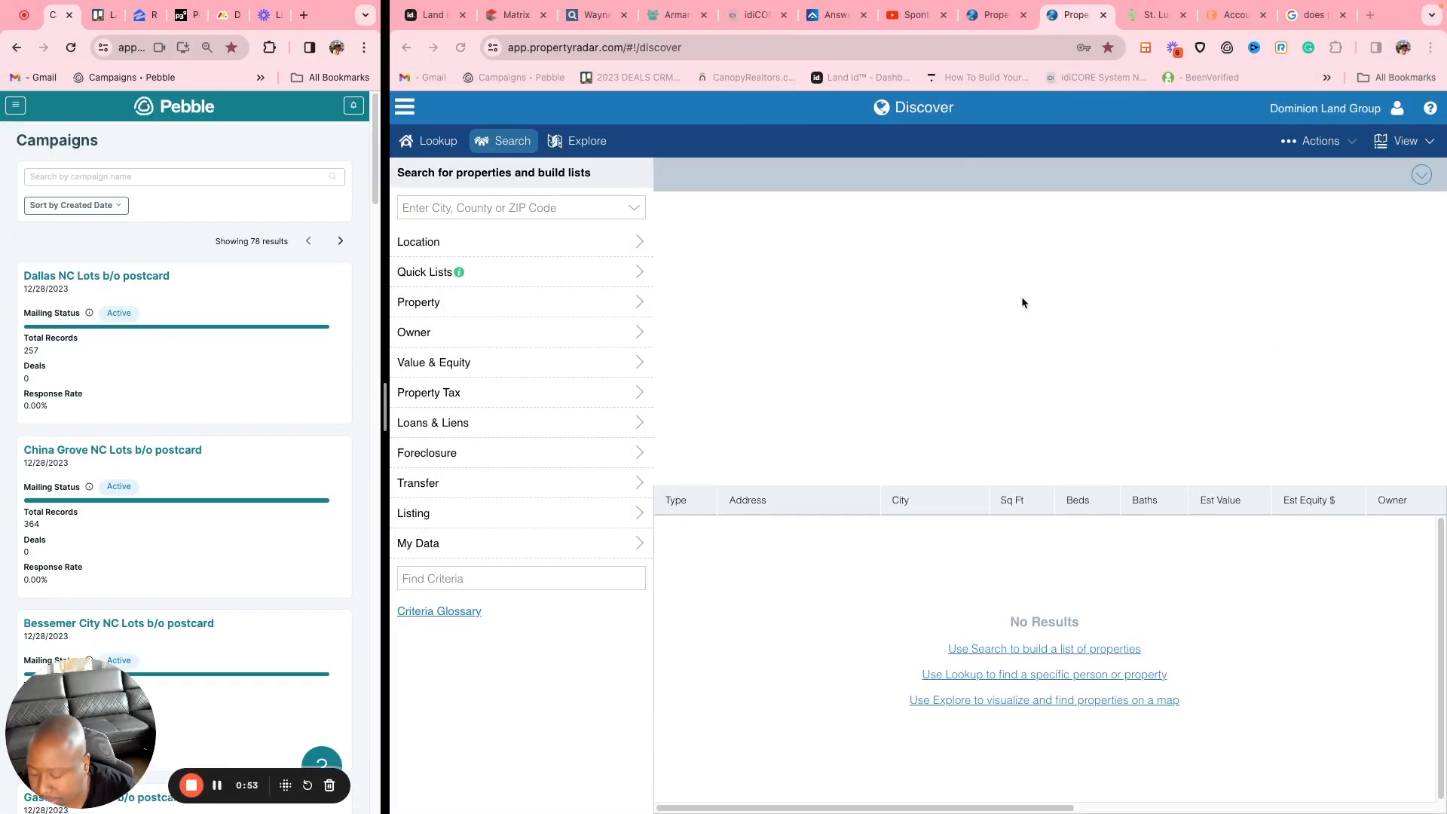
key("super+equal")
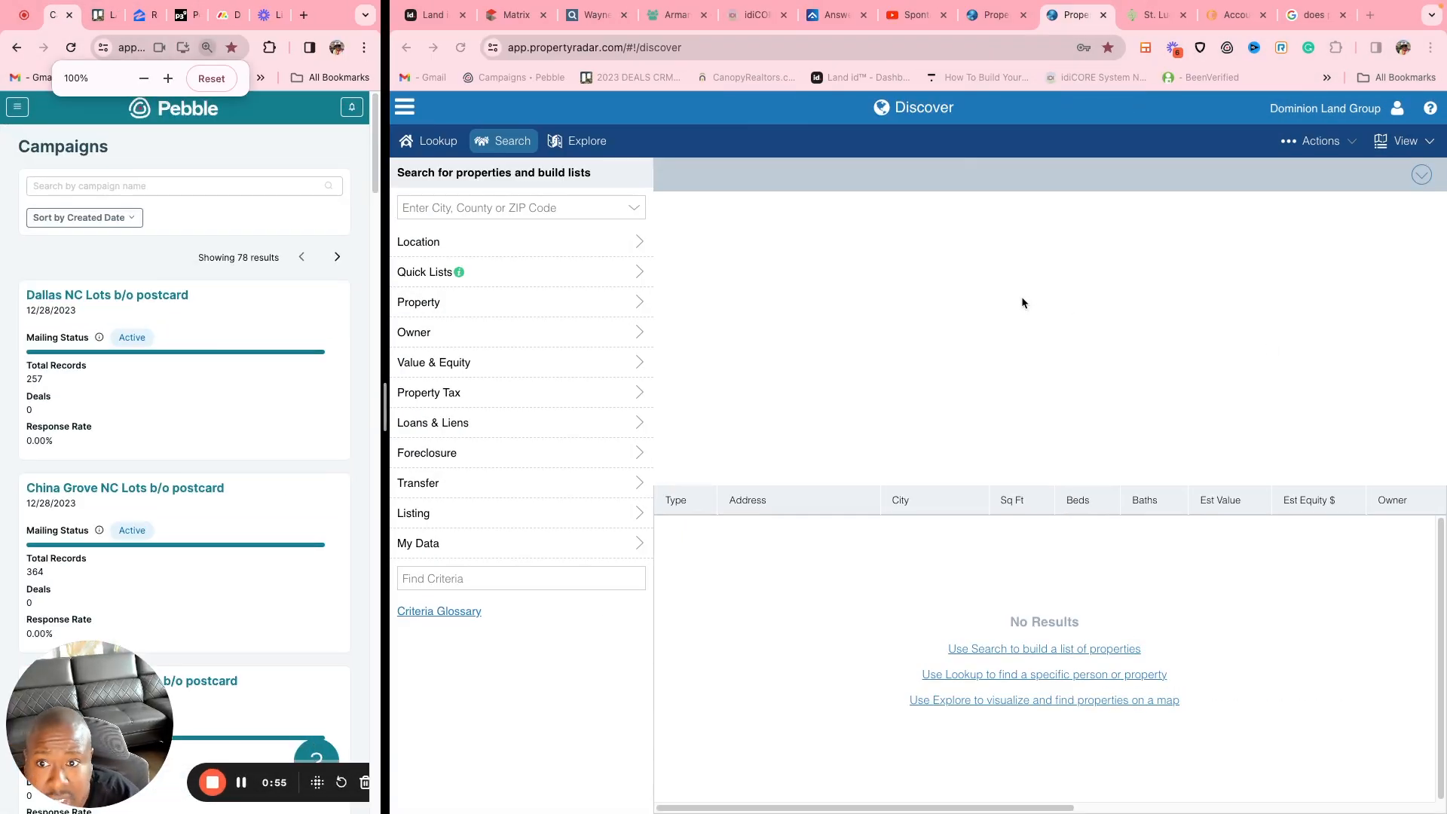
left_click(1072, 21)
key("super+equal")
key("super+equal")
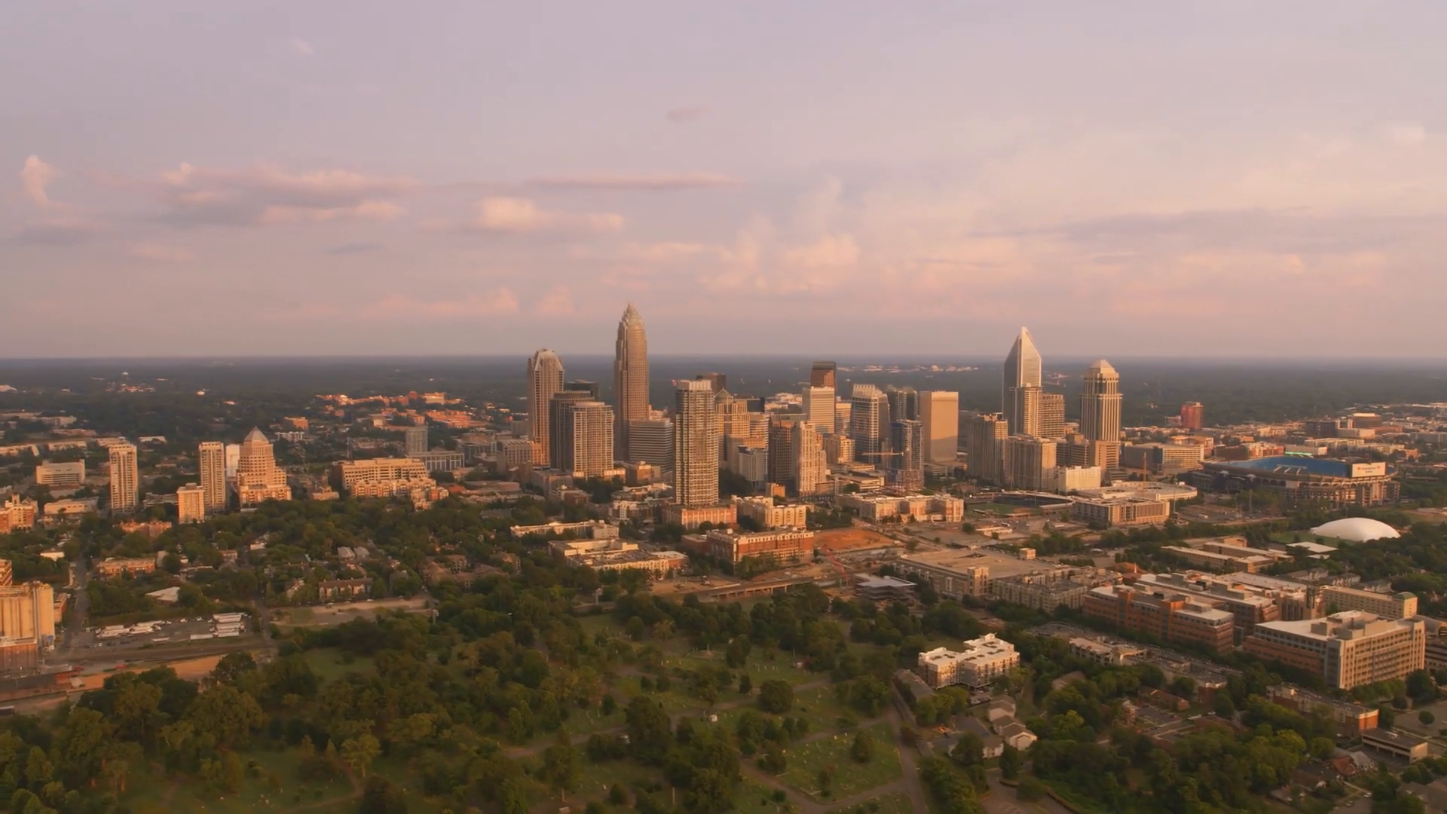
Step: Limit the property search to Charlotte, North Carolina, and open the Property Type criteria
left_click(594, 267)
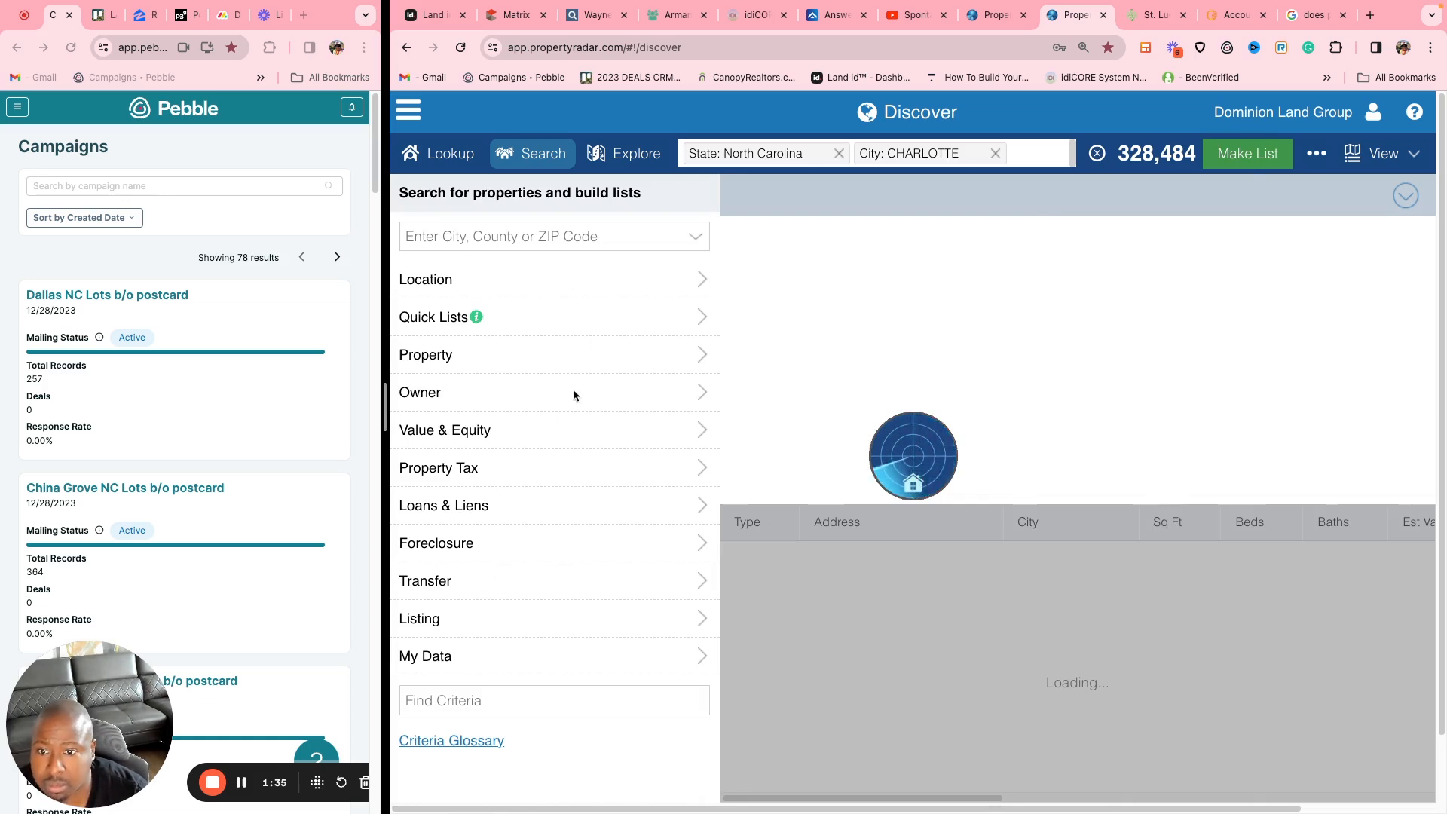
left_click(511, 355)
left_click(452, 231)
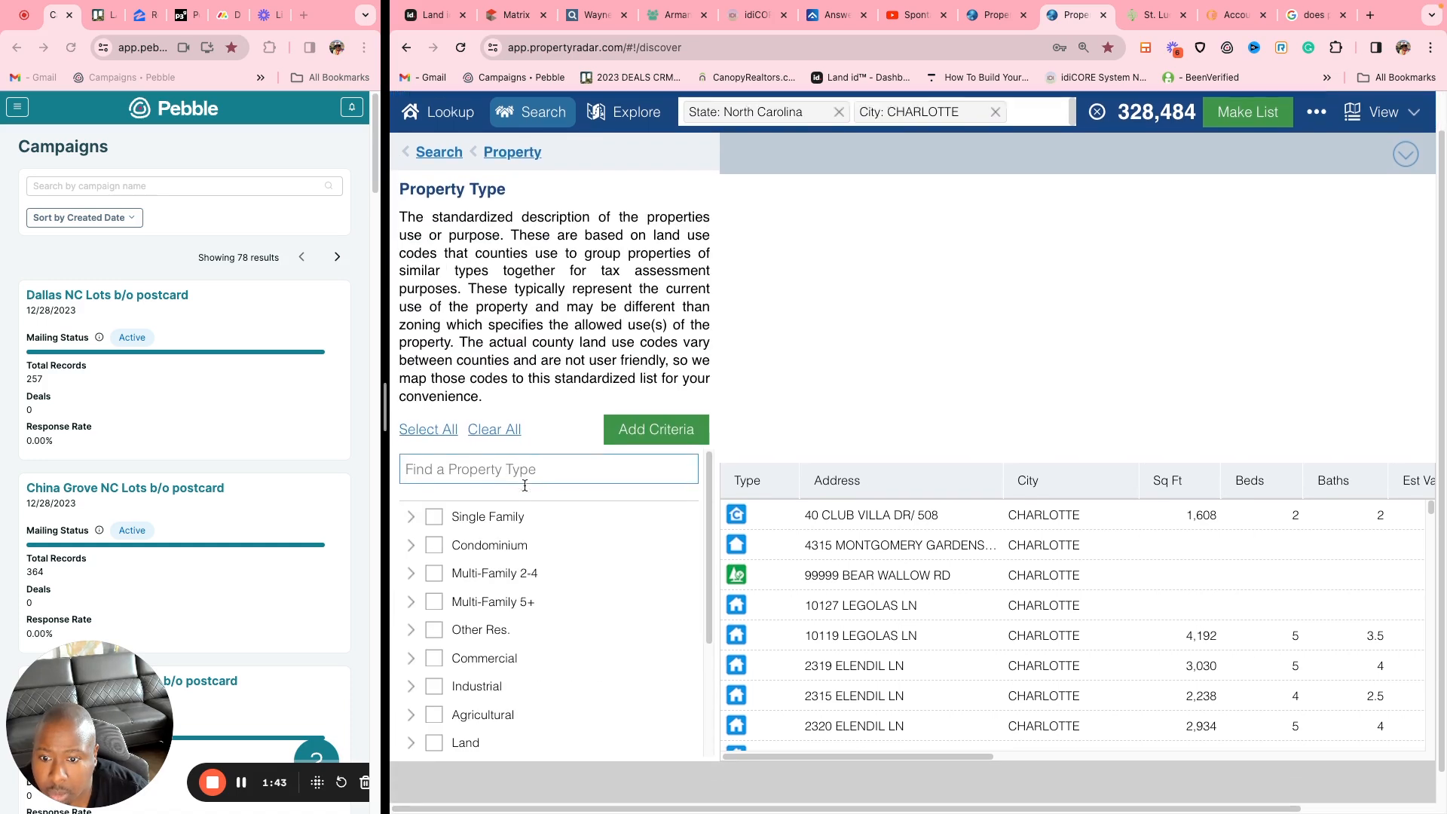
Step: Select the Land property type and exclude its subtypes from Mobile Home Lot through Common Land
left_click(434, 721)
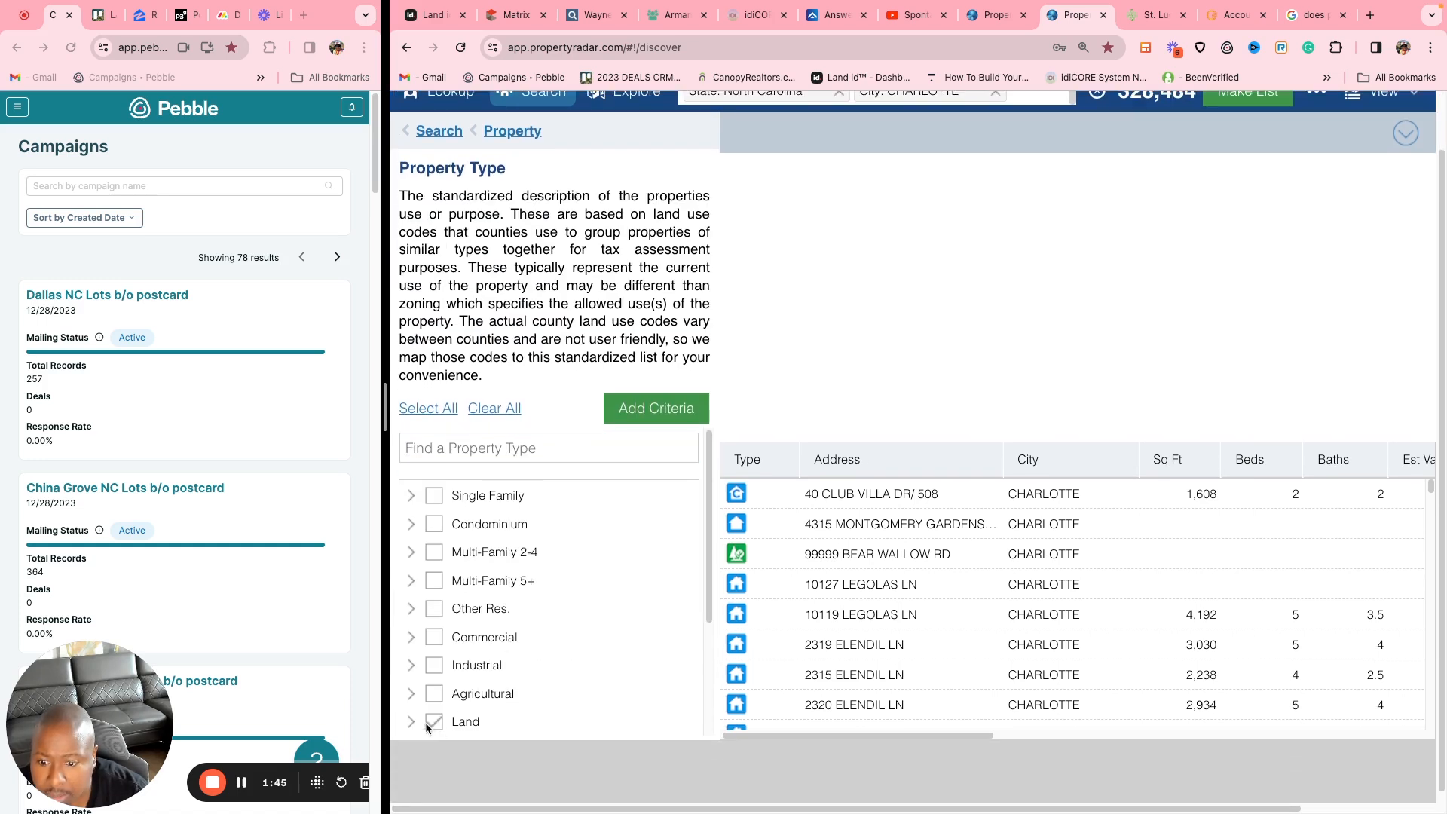
left_click(412, 724)
scroll(504, 532, "down", 4)
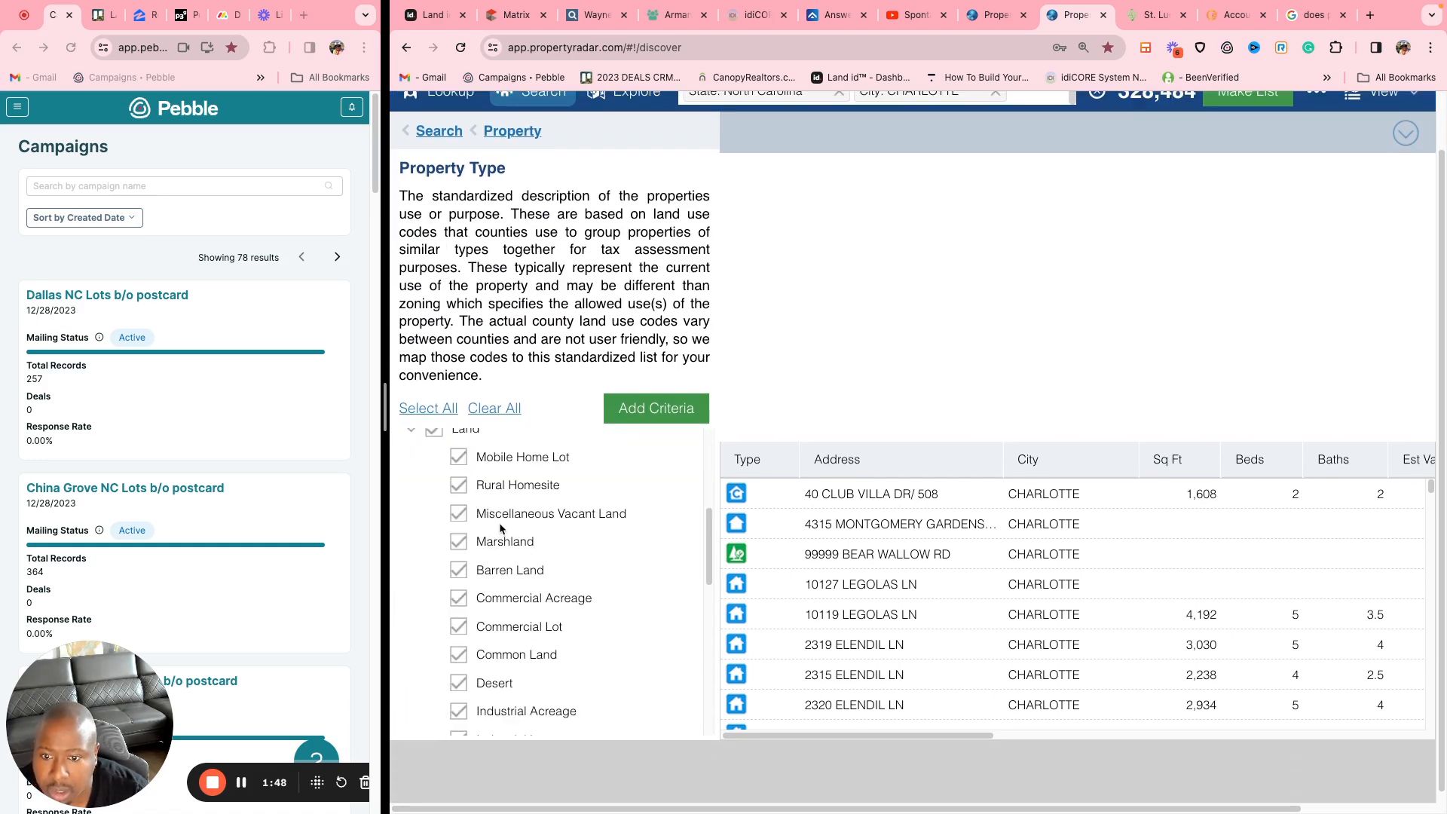
left_click(459, 457)
left_click(459, 486)
scroll(498, 573, "down", 4)
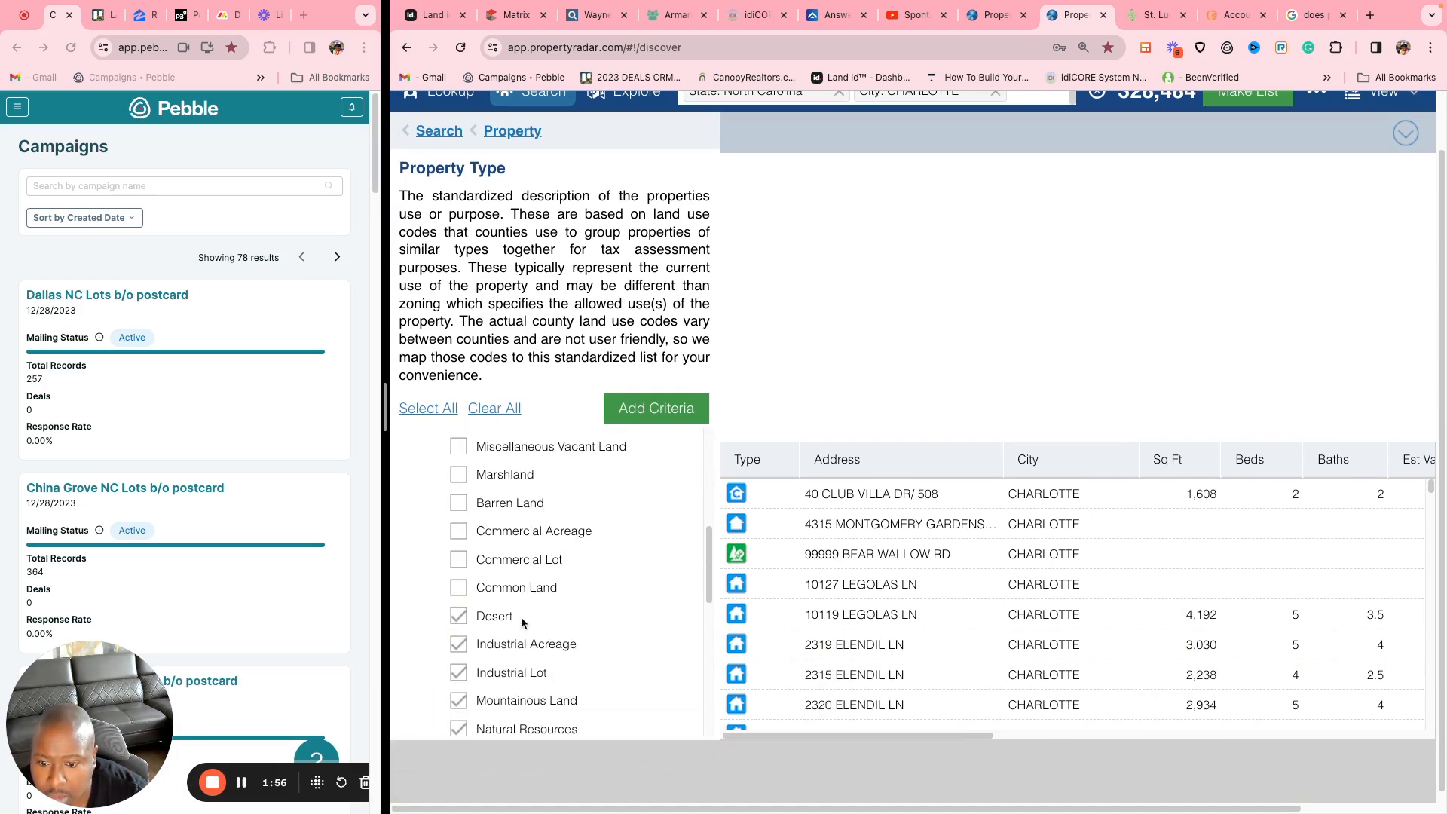
Step: Exclude the Greenbelt, Wildlife Refuge, Vacant Lmtd/No Dev Potential, Waste Land, Residential Acreage and Recreational Acreage subtypes
scroll(523, 621, "down", 3)
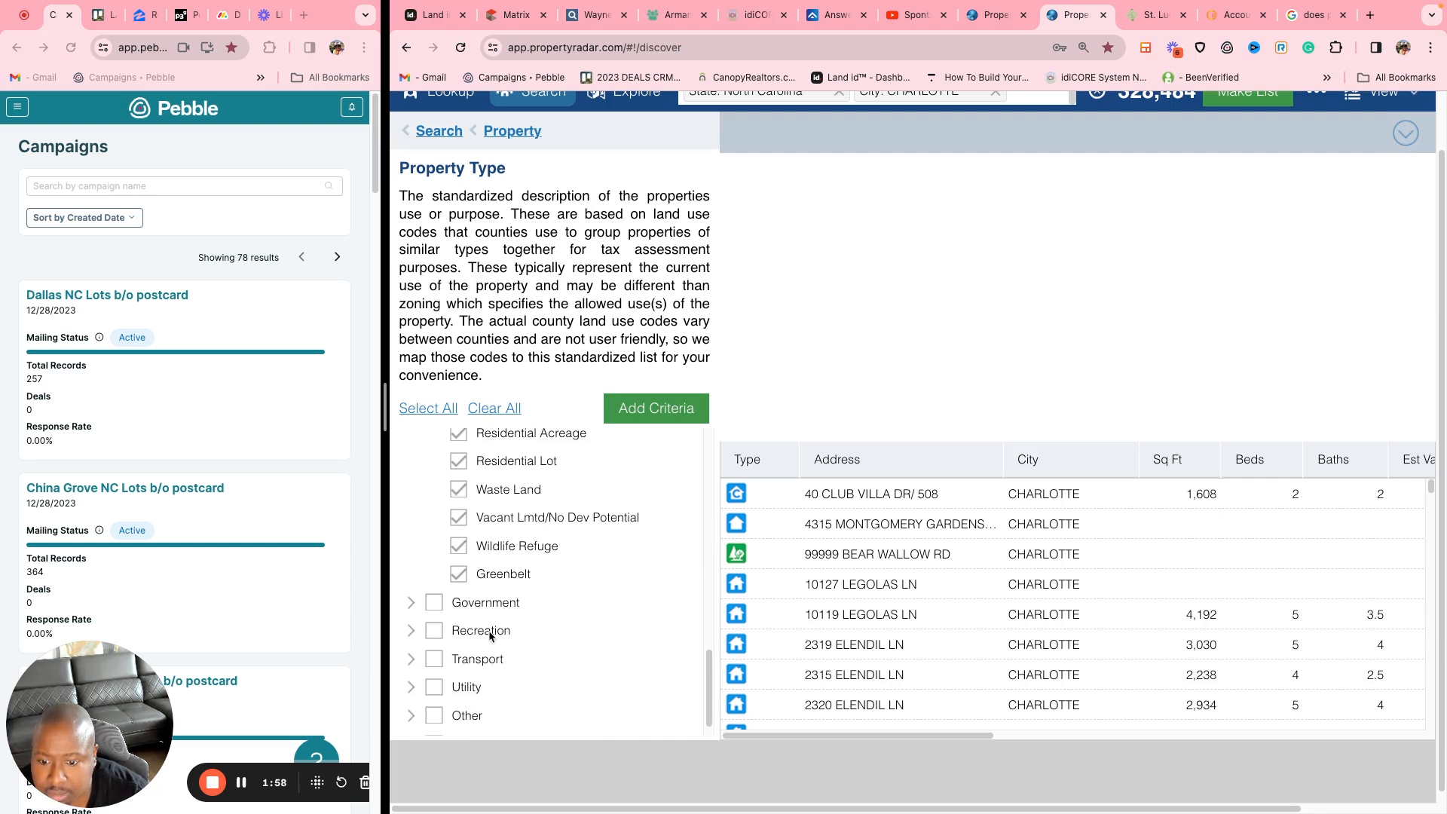
left_click(459, 575)
left_click(460, 546)
scroll(461, 489, "up", 2)
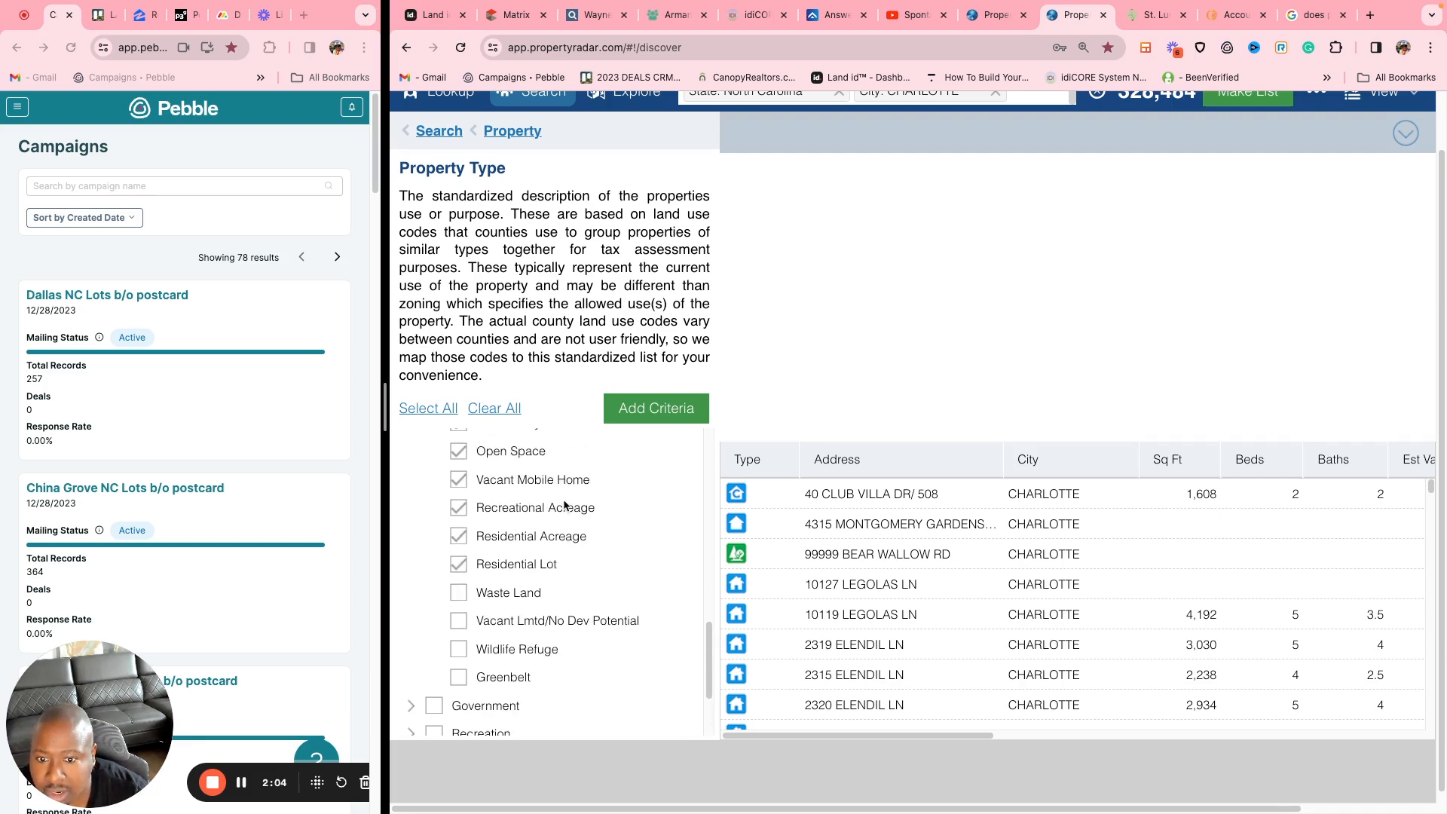
left_click(456, 542)
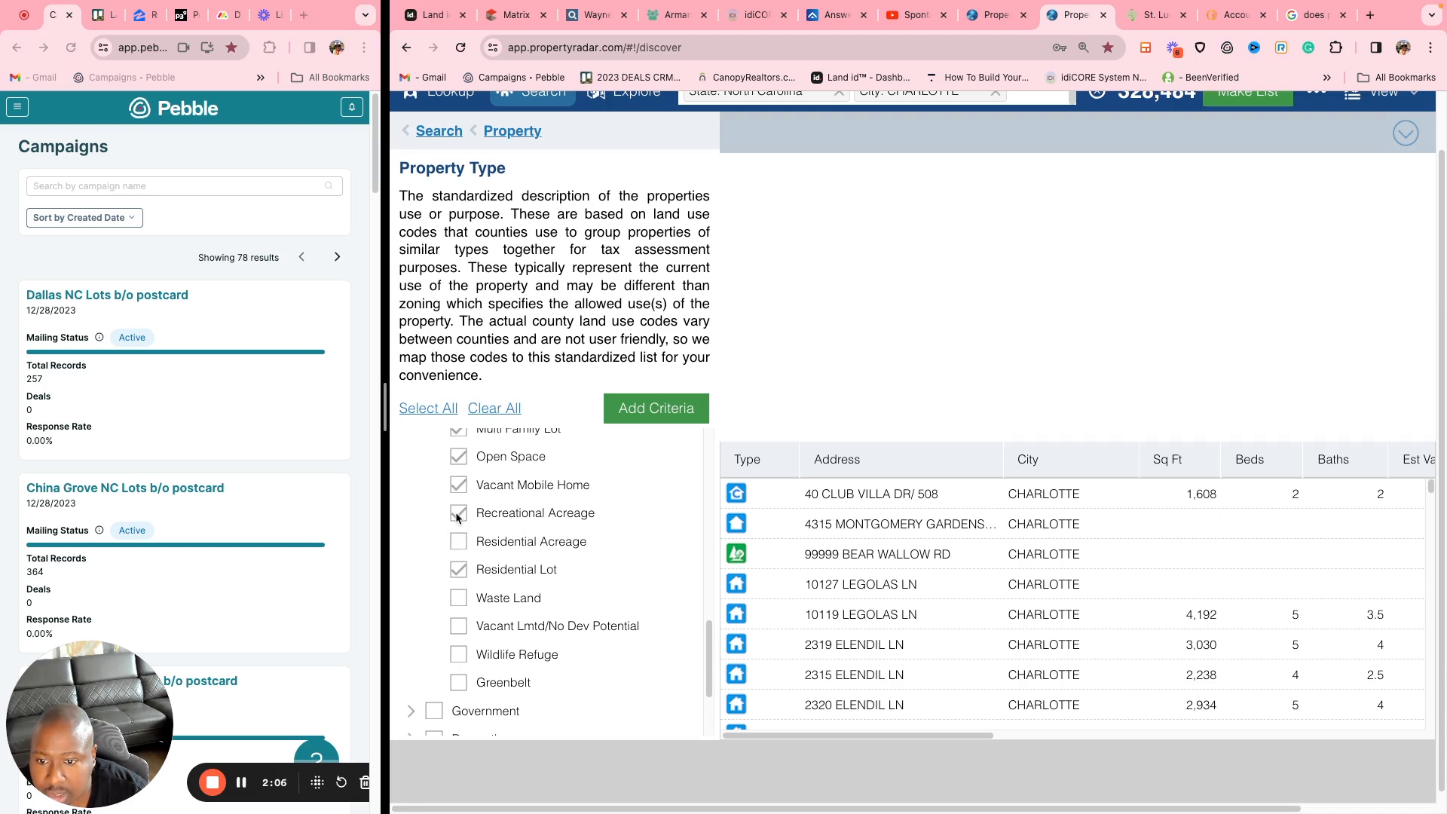
scroll(467, 515, "up", 2)
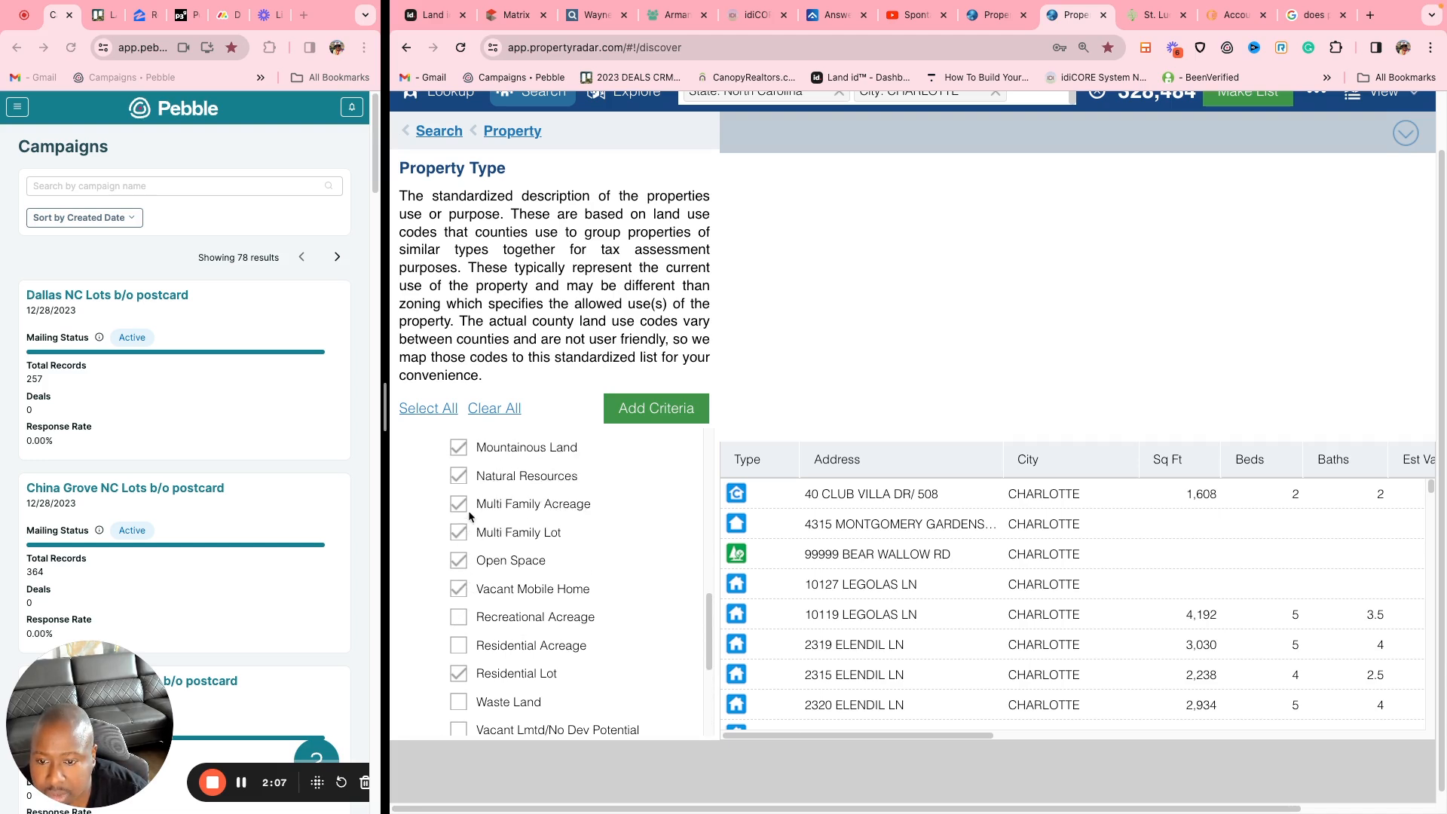
Step: Exclude the remaining Land subtypes except Residential Lot and add the result as the property type criterion
left_click(457, 595)
left_click(458, 566)
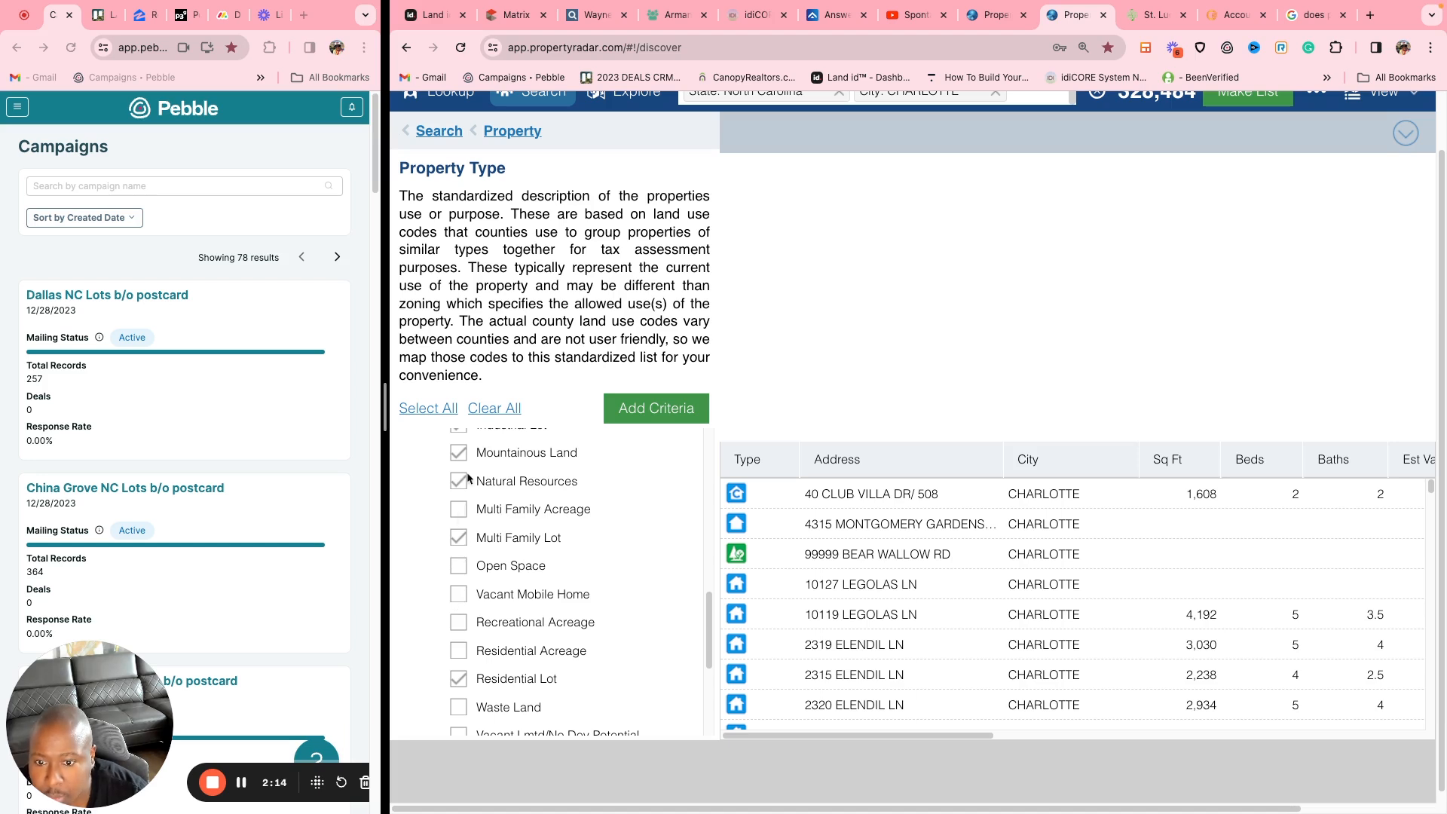
left_click(460, 450)
scroll(464, 447, "up", 5)
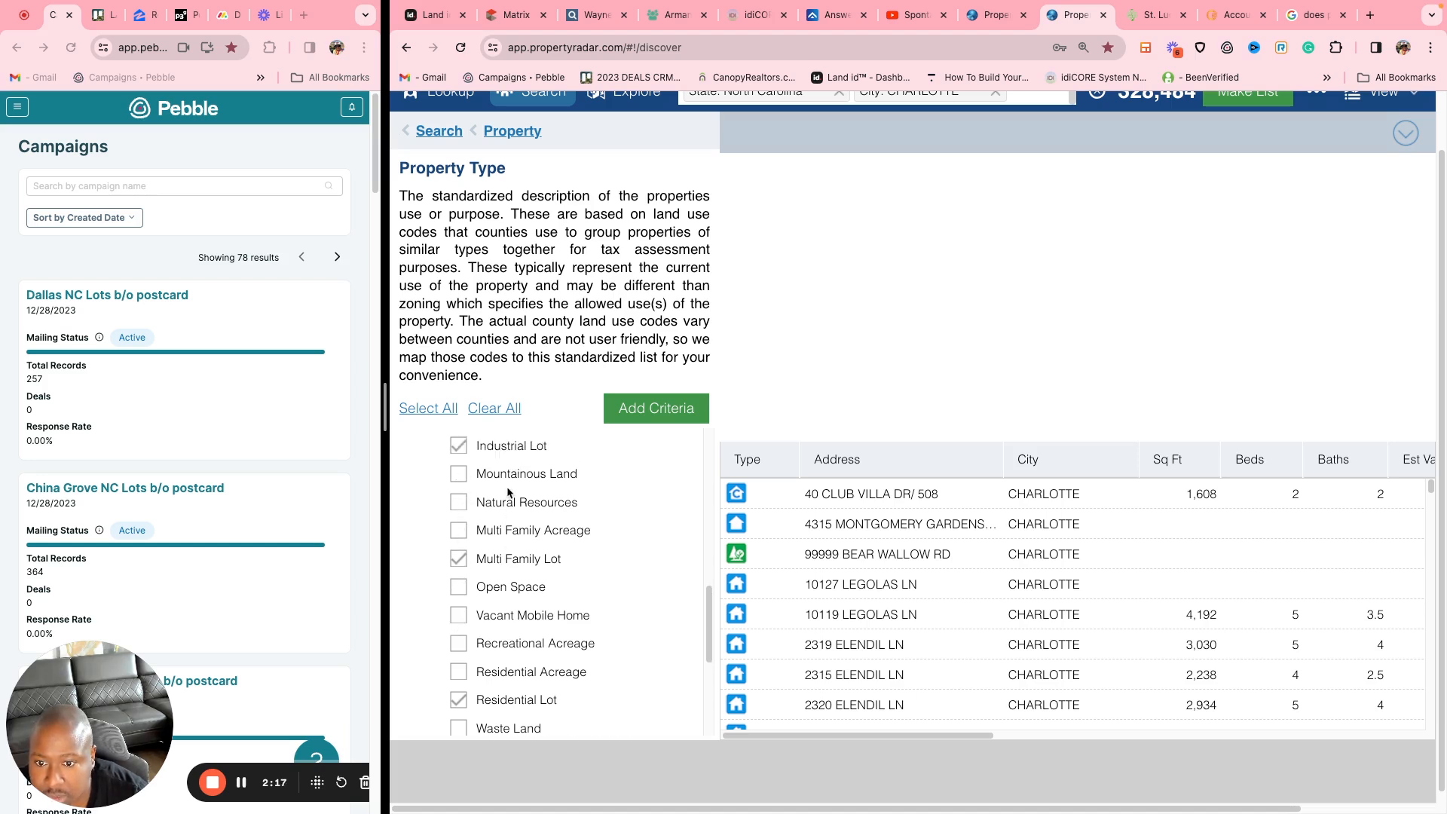
scroll(532, 599, "down", 6)
scroll(532, 599, "up", 3)
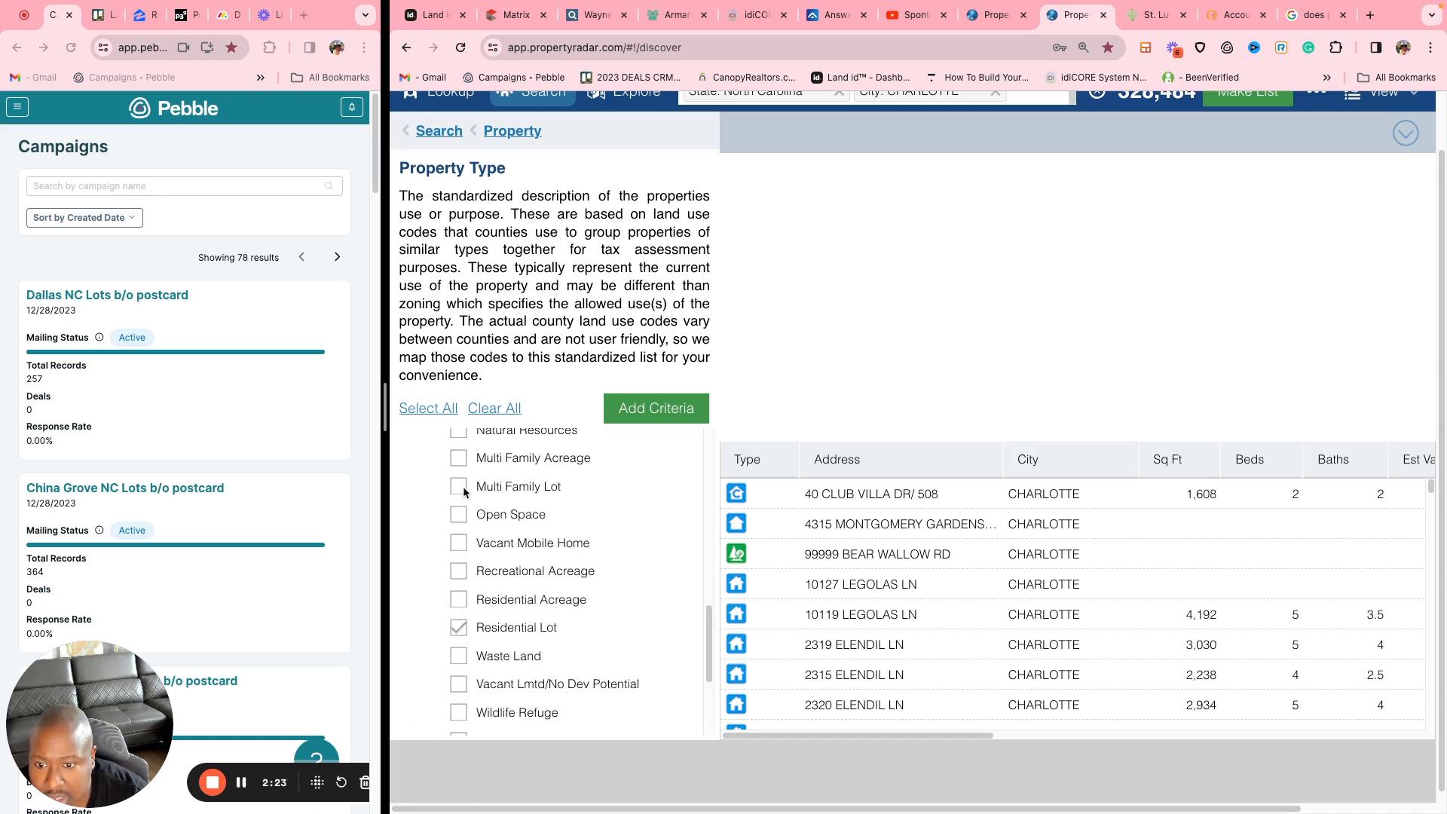
left_click(673, 409)
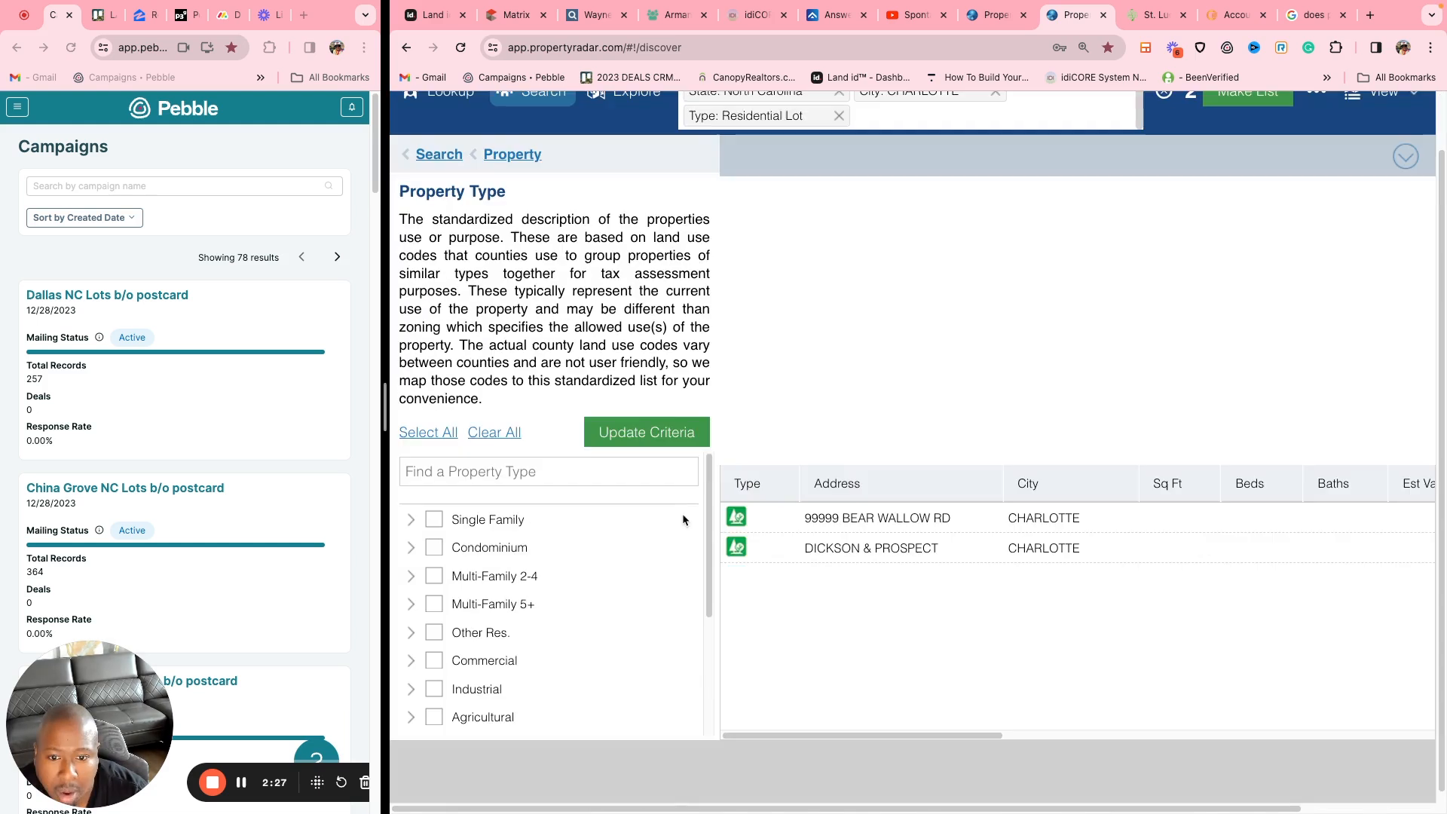
Step: Replace the Residential Lot criterion with the entire Land property type
scroll(1118, 537, "up", 1)
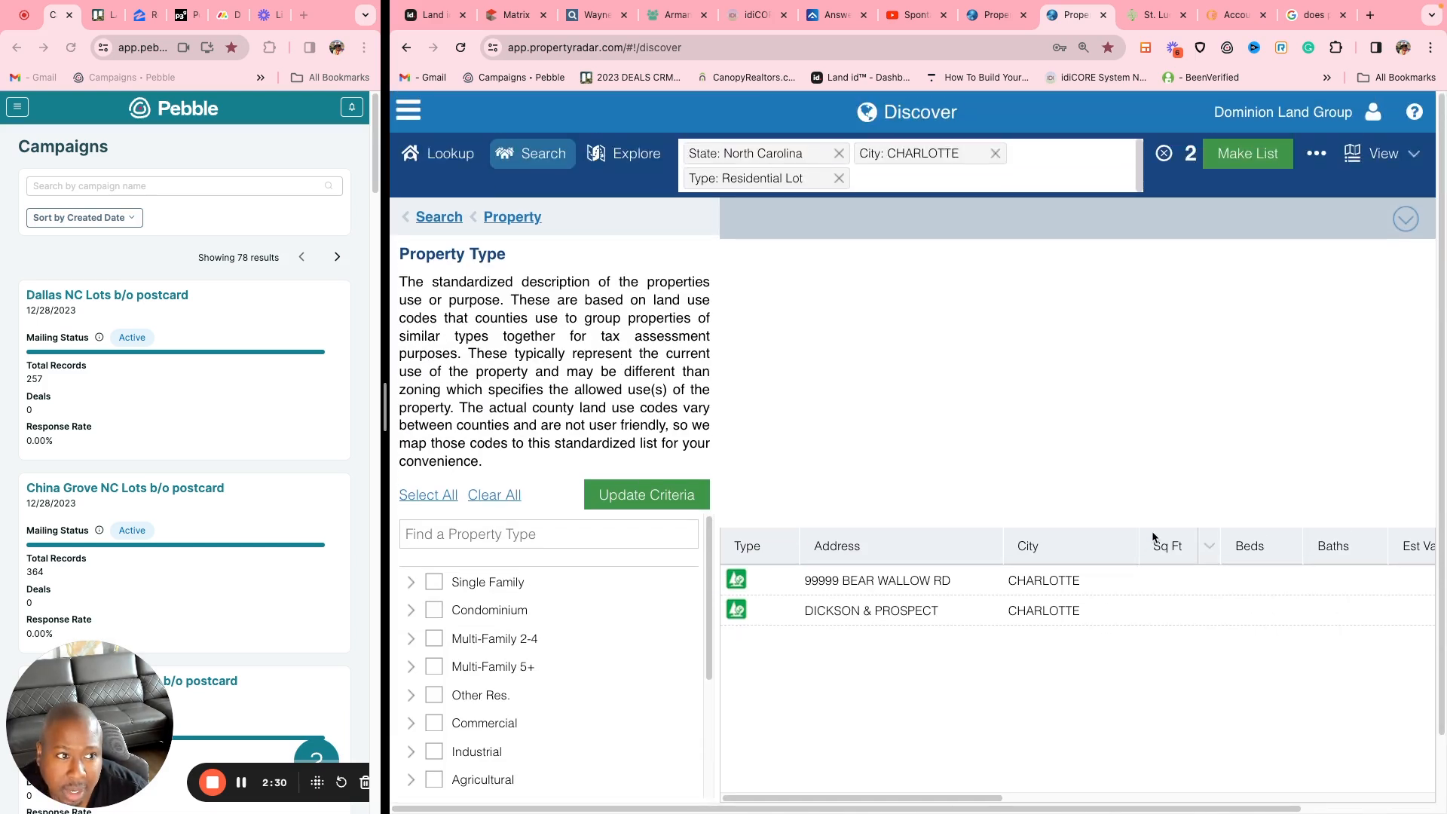
left_click(839, 179)
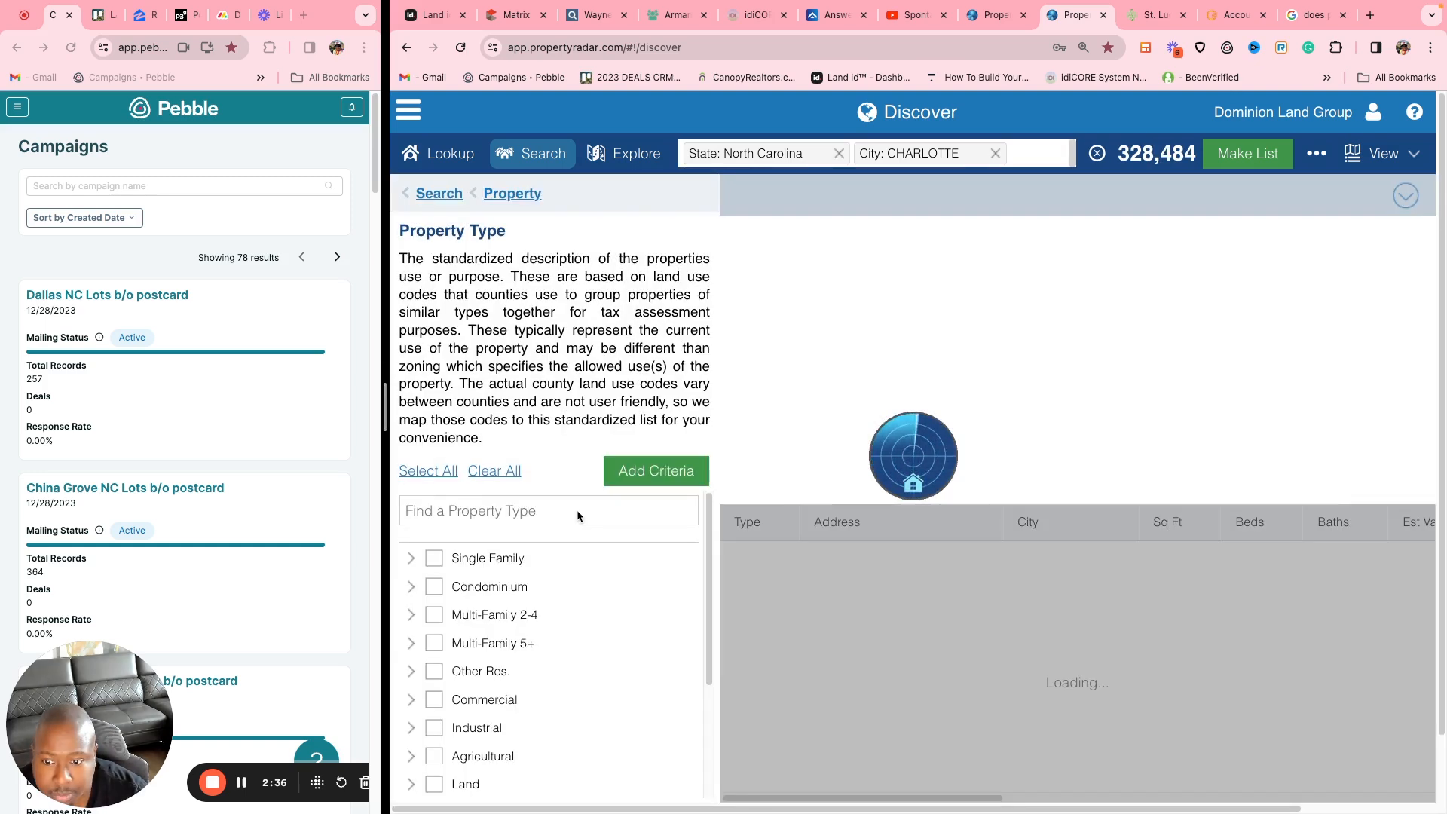
scroll(482, 701, "down", 1)
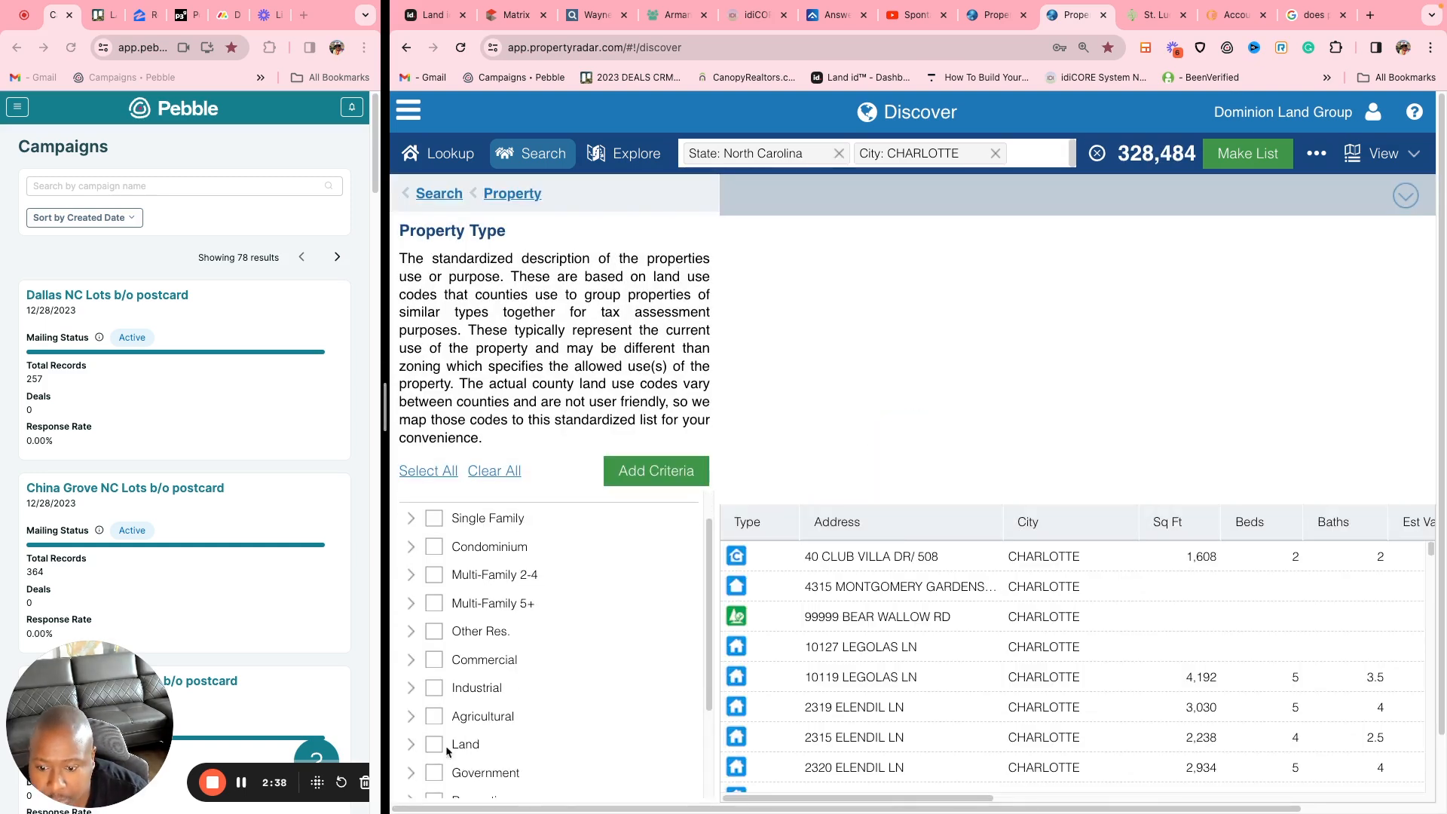
left_click(442, 746)
left_click(626, 475)
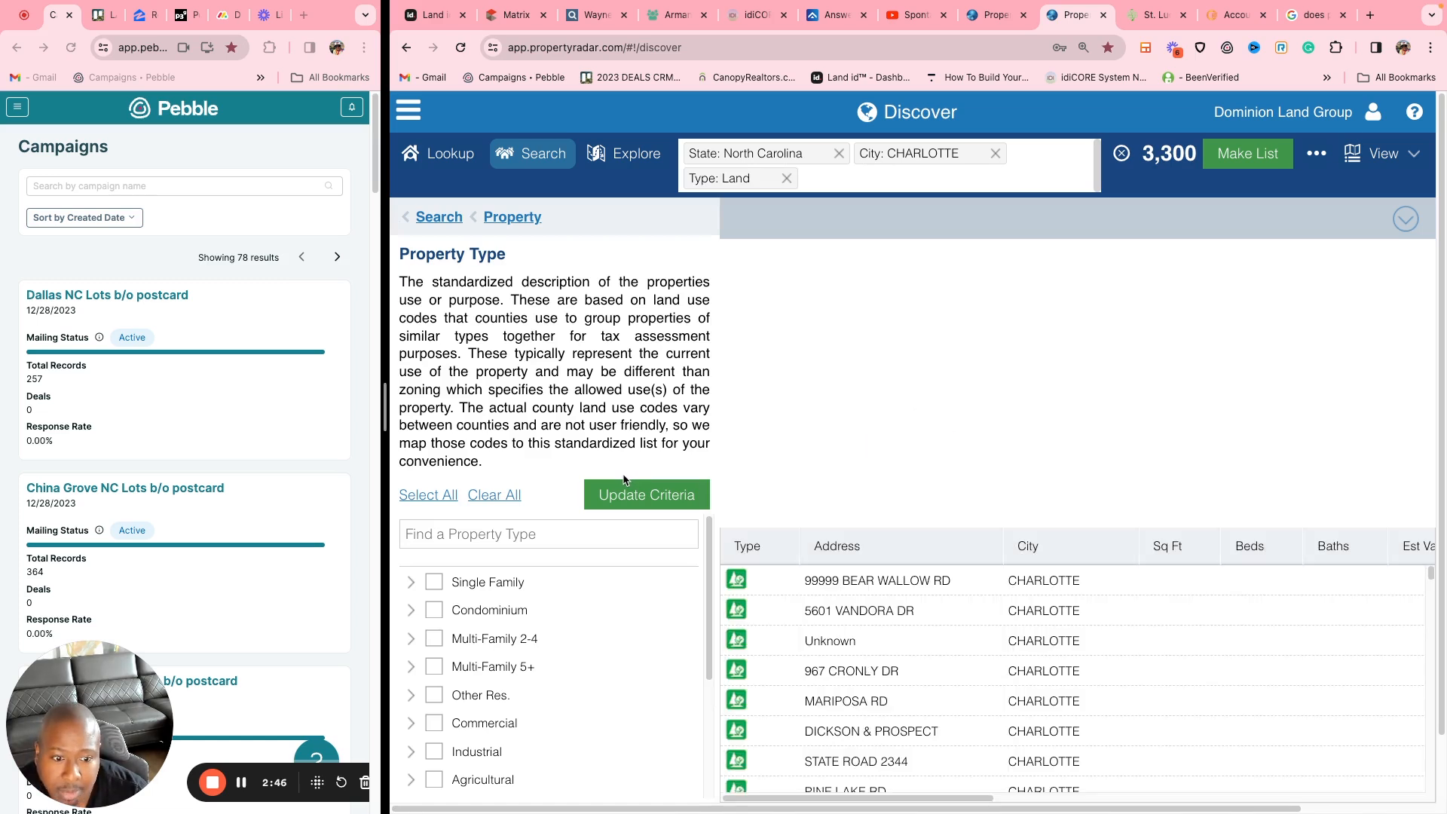
Step: Add an Ownership Type criterion covering Trust, Multiple owners, Couple and Individual, leaving out Corporate
left_click(428, 218)
left_click(479, 410)
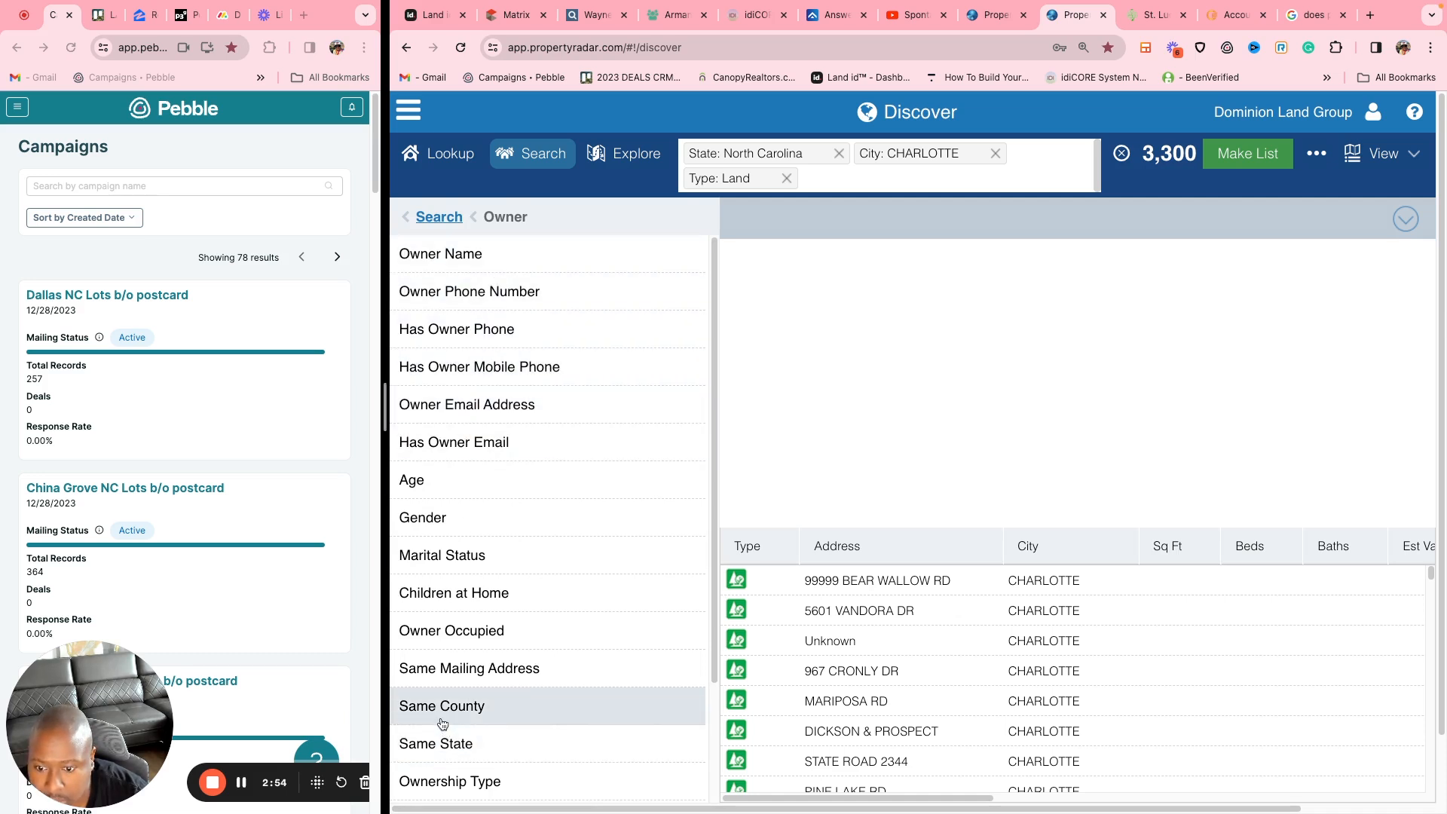
left_click(468, 789)
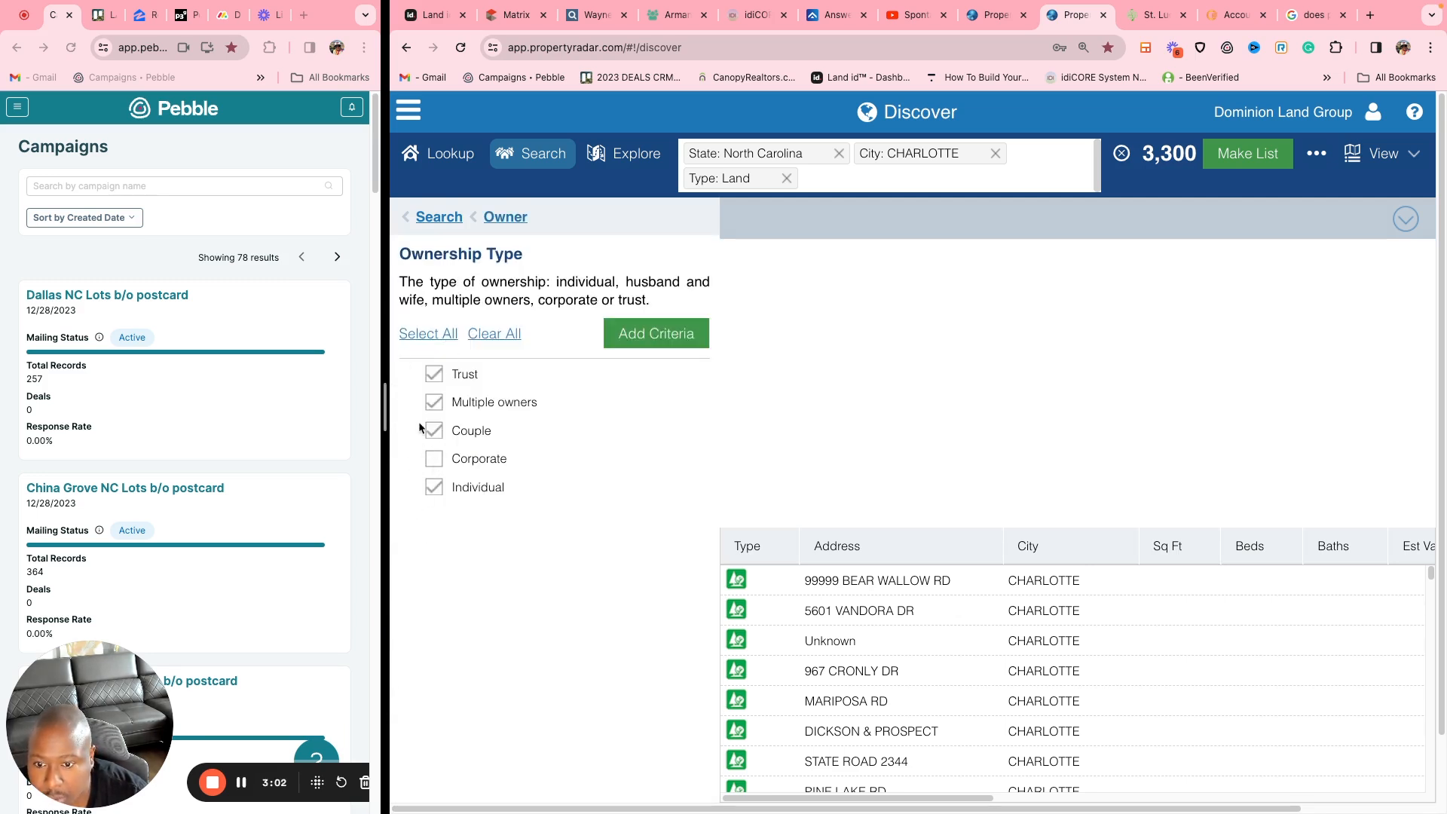
left_click(663, 333)
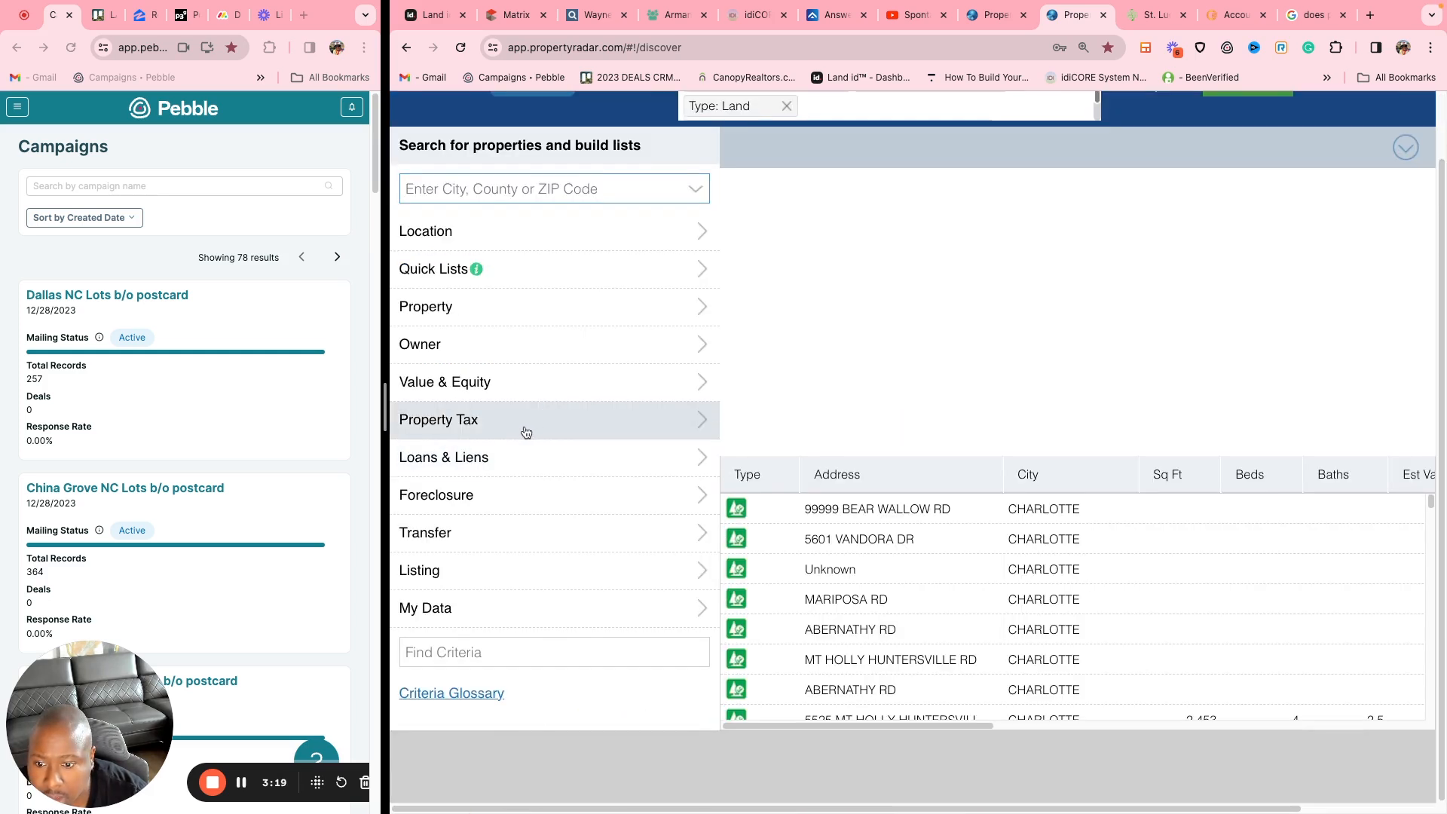
Step: Add a Listed for Sale criterion set to No
left_click(515, 573)
left_click(501, 182)
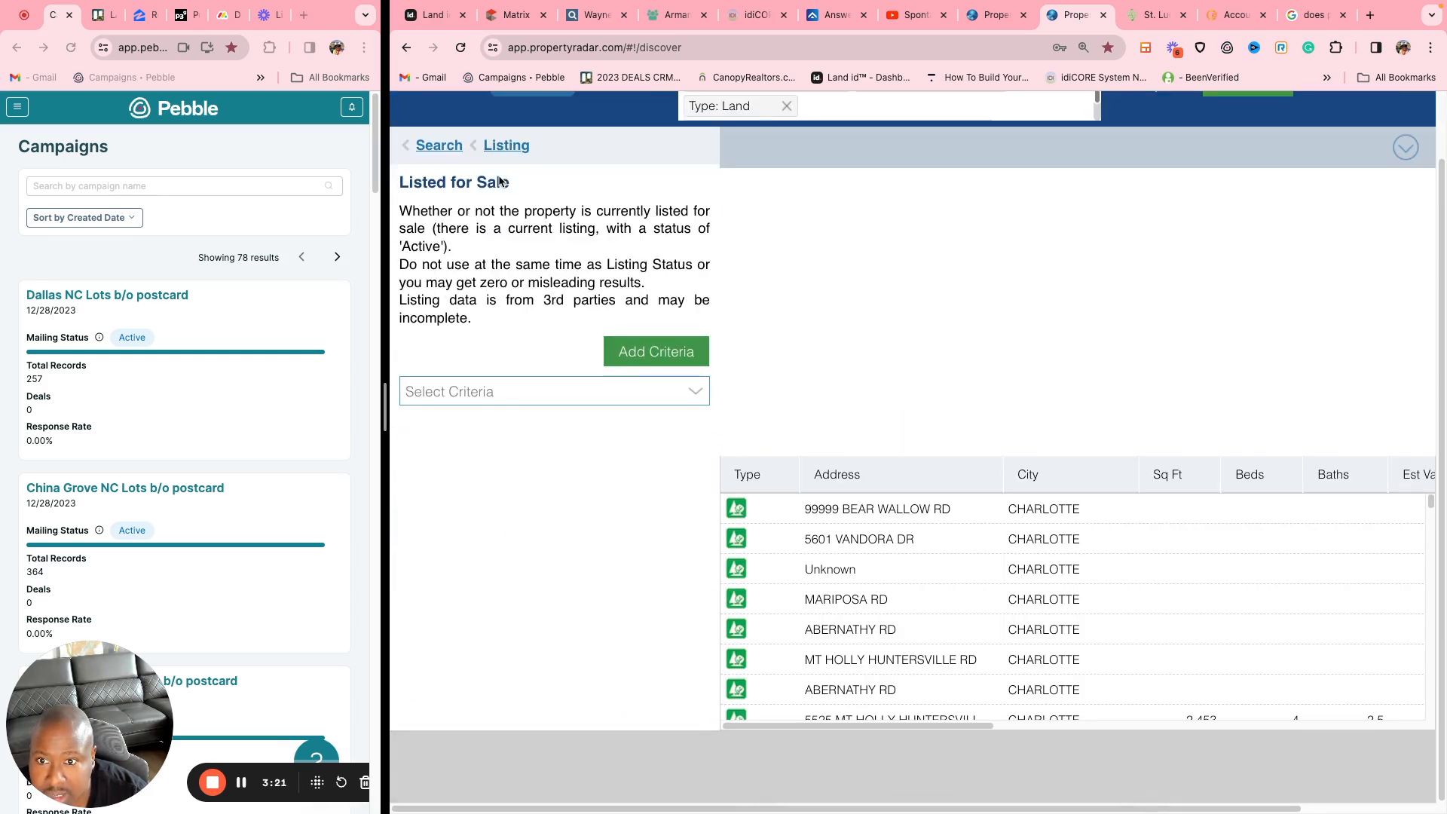
left_click(695, 391)
left_click(529, 501)
left_click(630, 367)
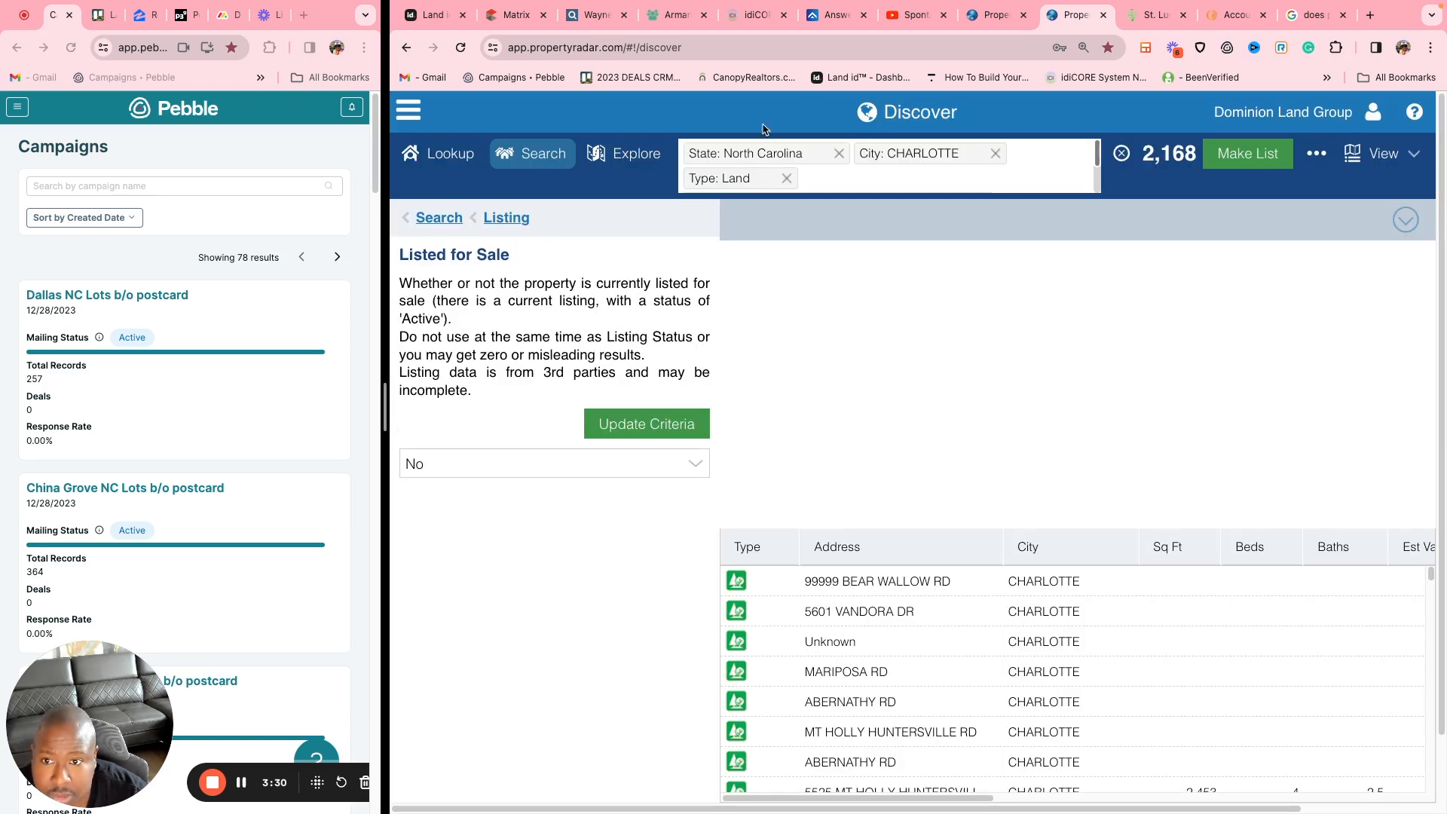
Step: Open the Purchase Date criterion for the most recent change of ownership
left_click(445, 222)
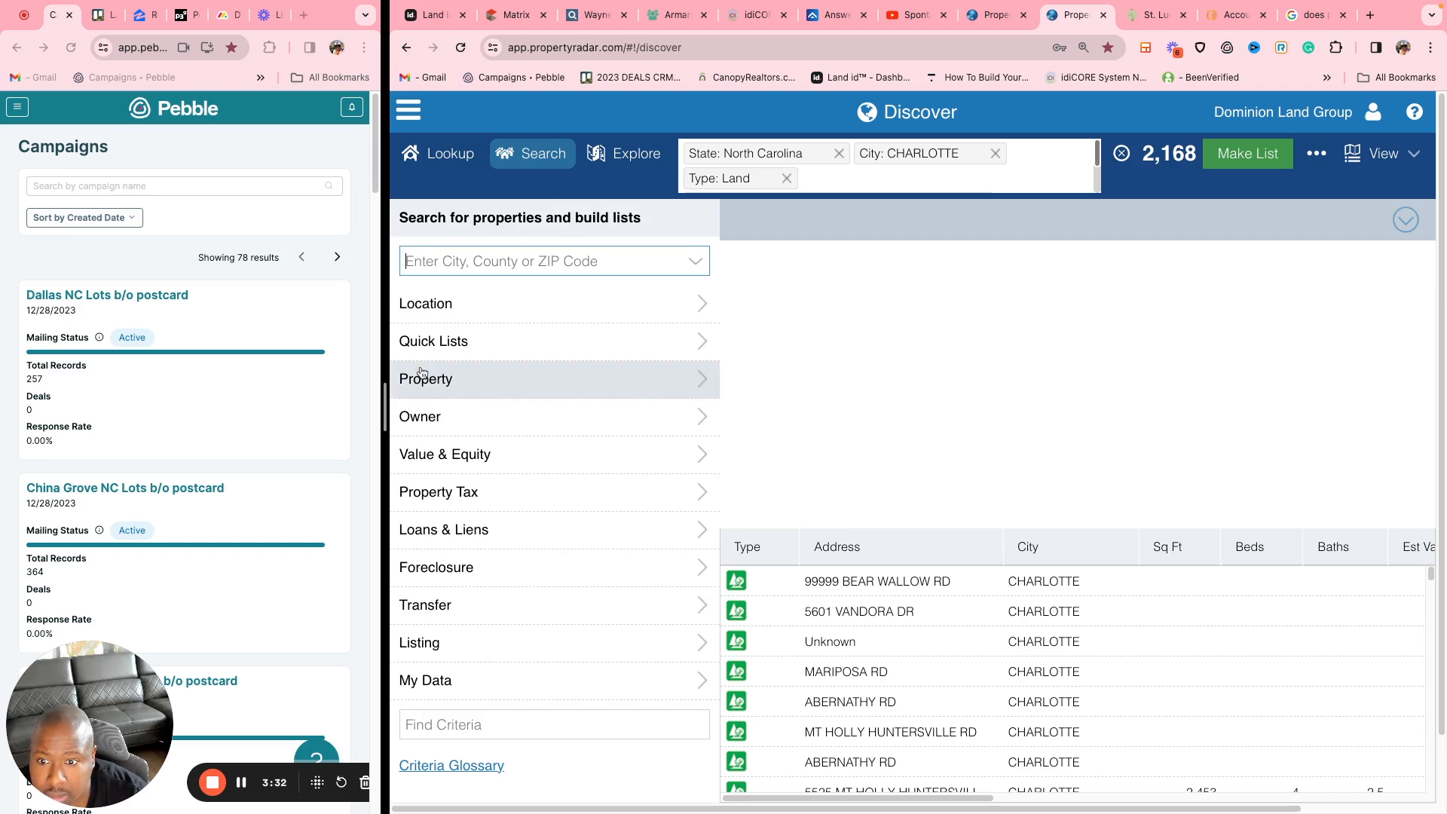
left_click(452, 421)
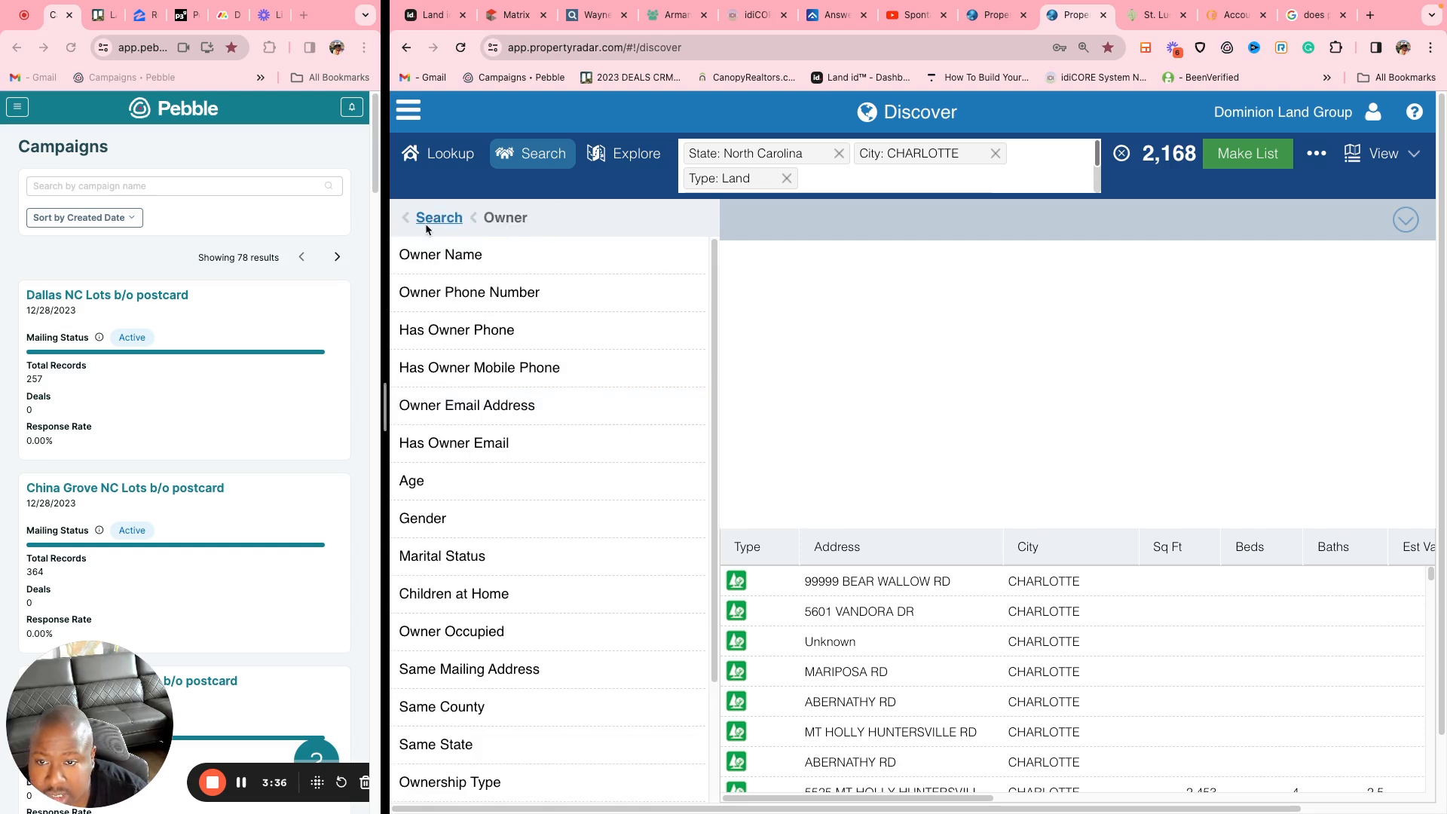
left_click(425, 224)
scroll(471, 453, "down", 1)
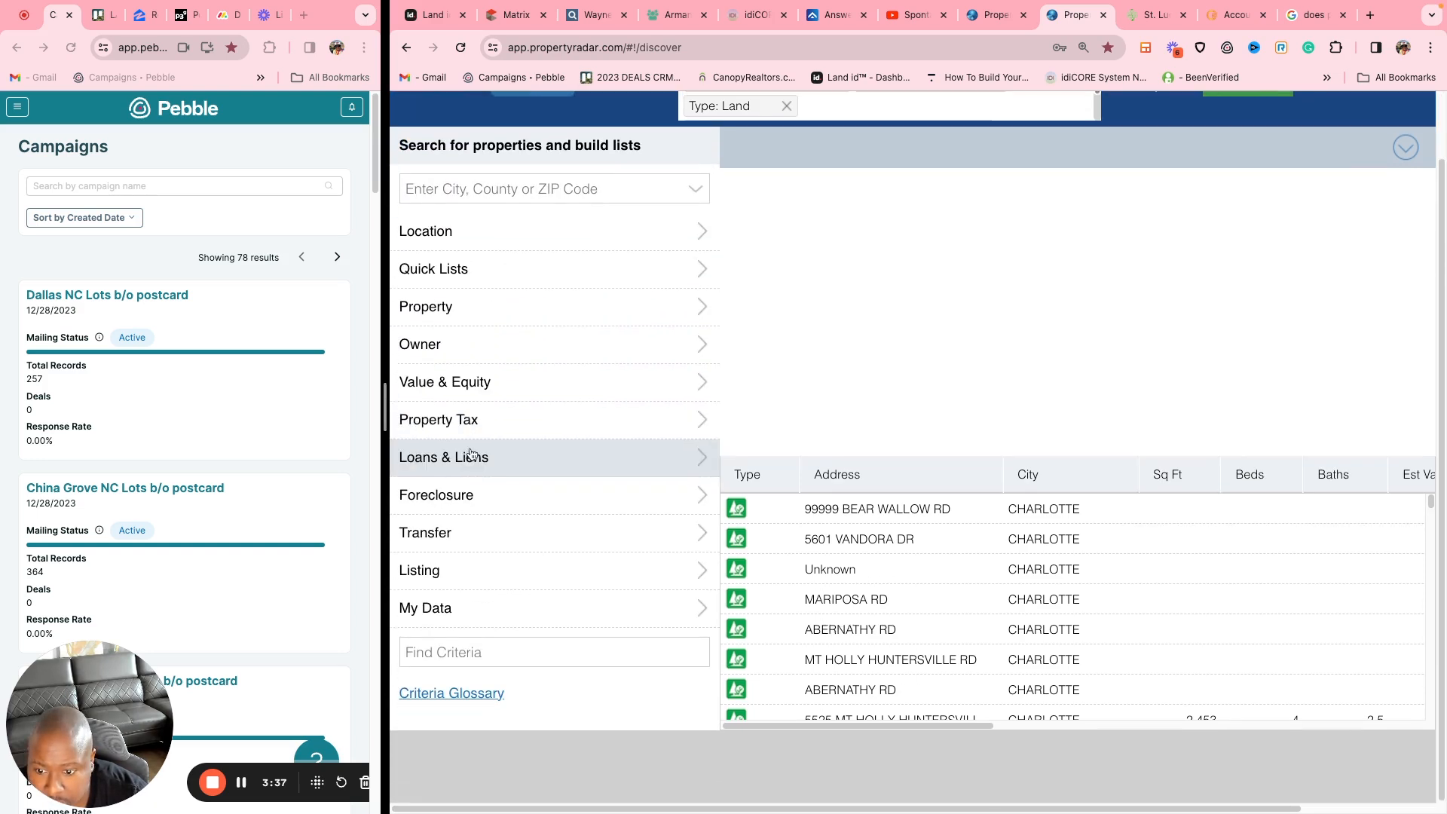
left_click(478, 541)
left_click(517, 181)
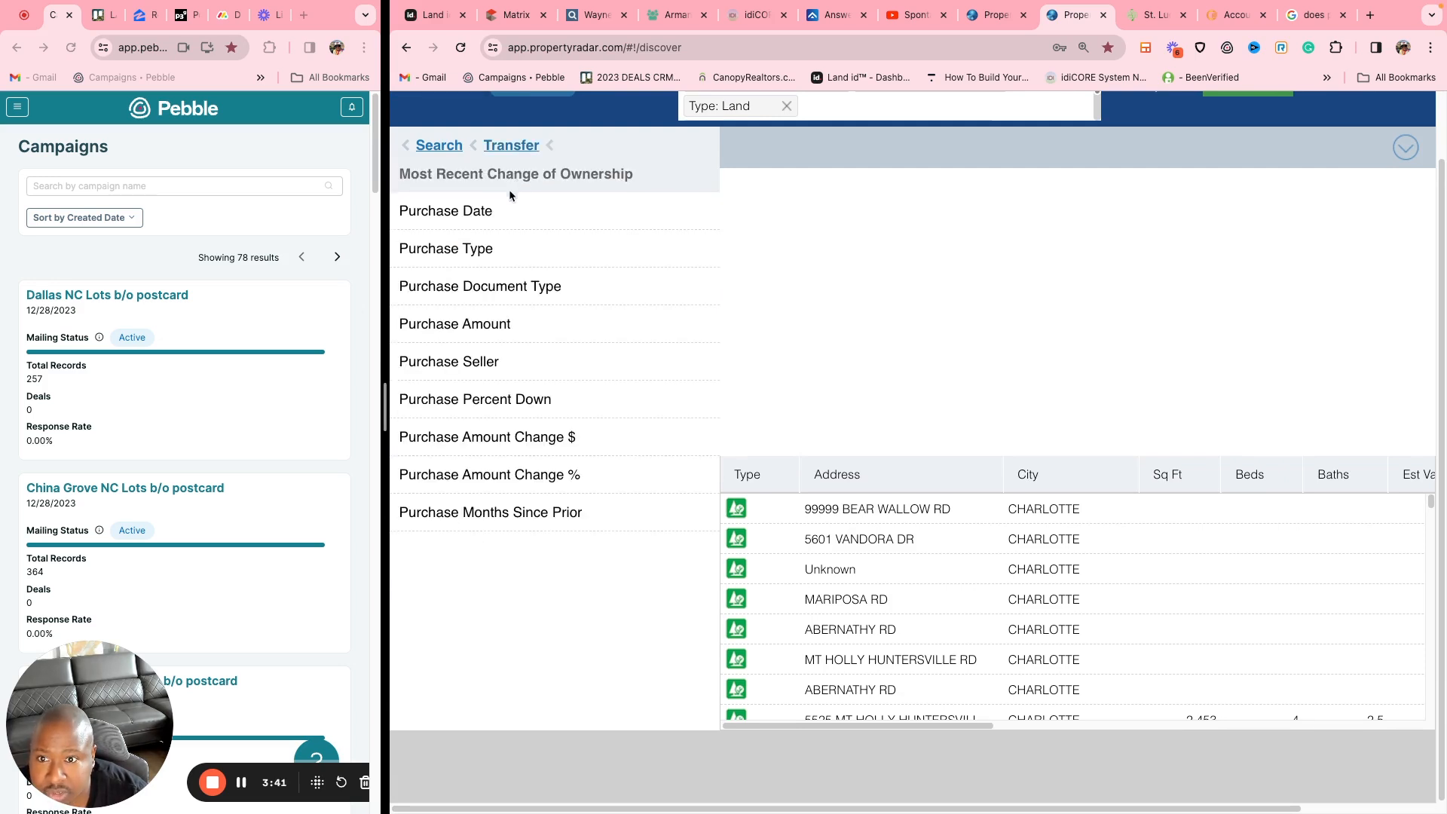
left_click(494, 221)
Step: Add a Purchase Date criterion for purchases before 01/03/2024 and review the applied search criteria
left_click(480, 329)
mouse_move(473, 442)
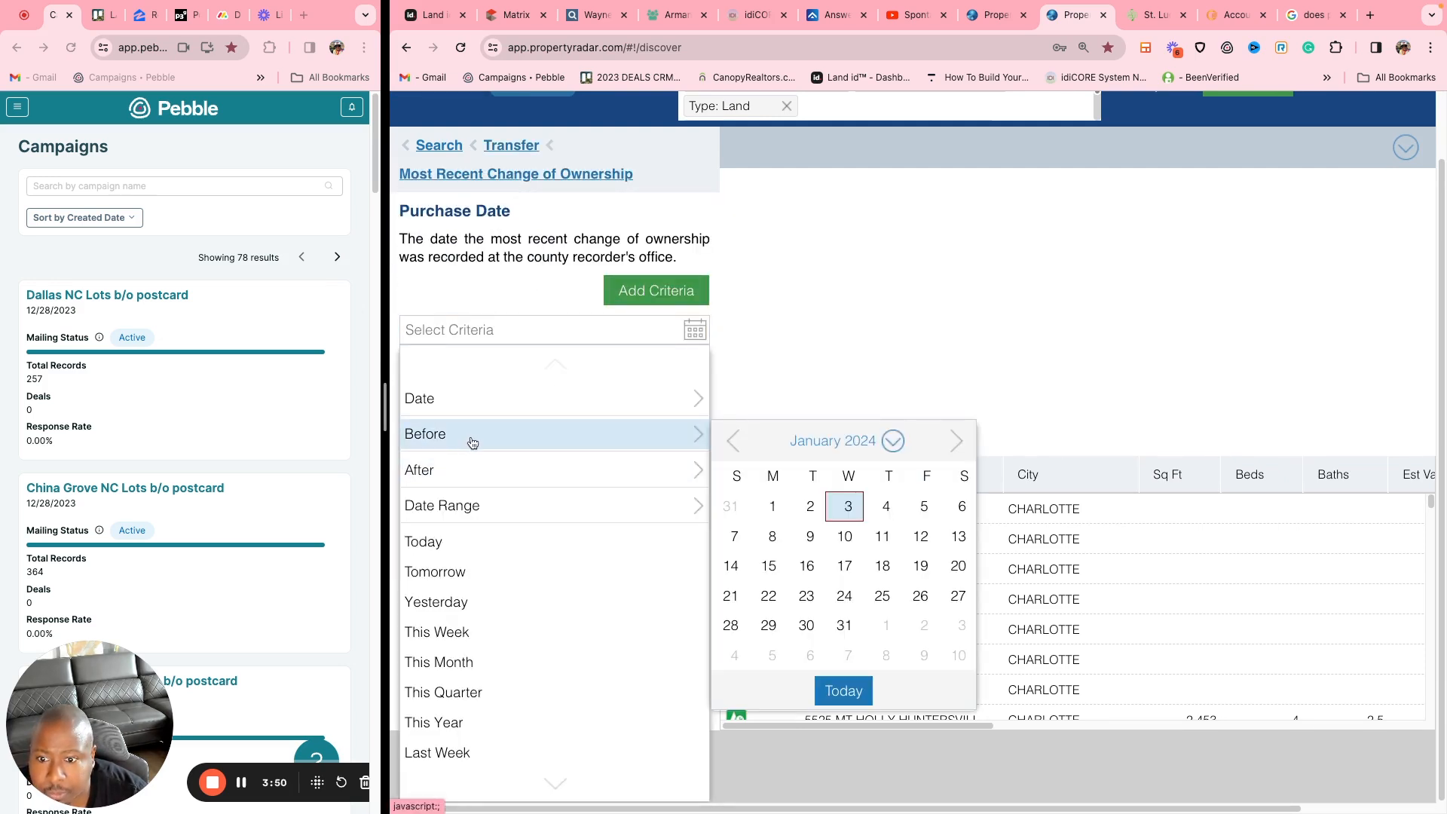
left_click(894, 442)
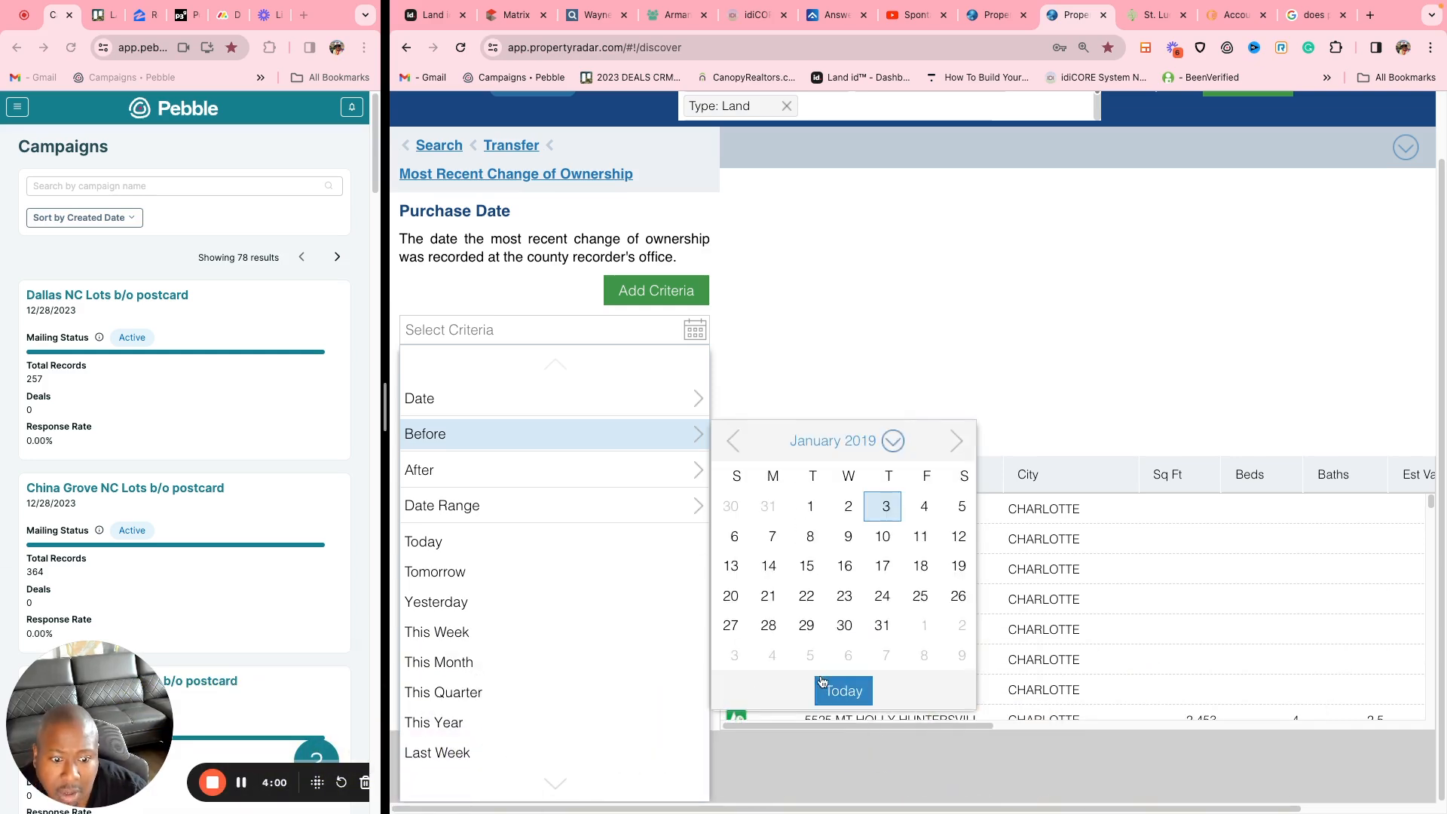
left_click(831, 693)
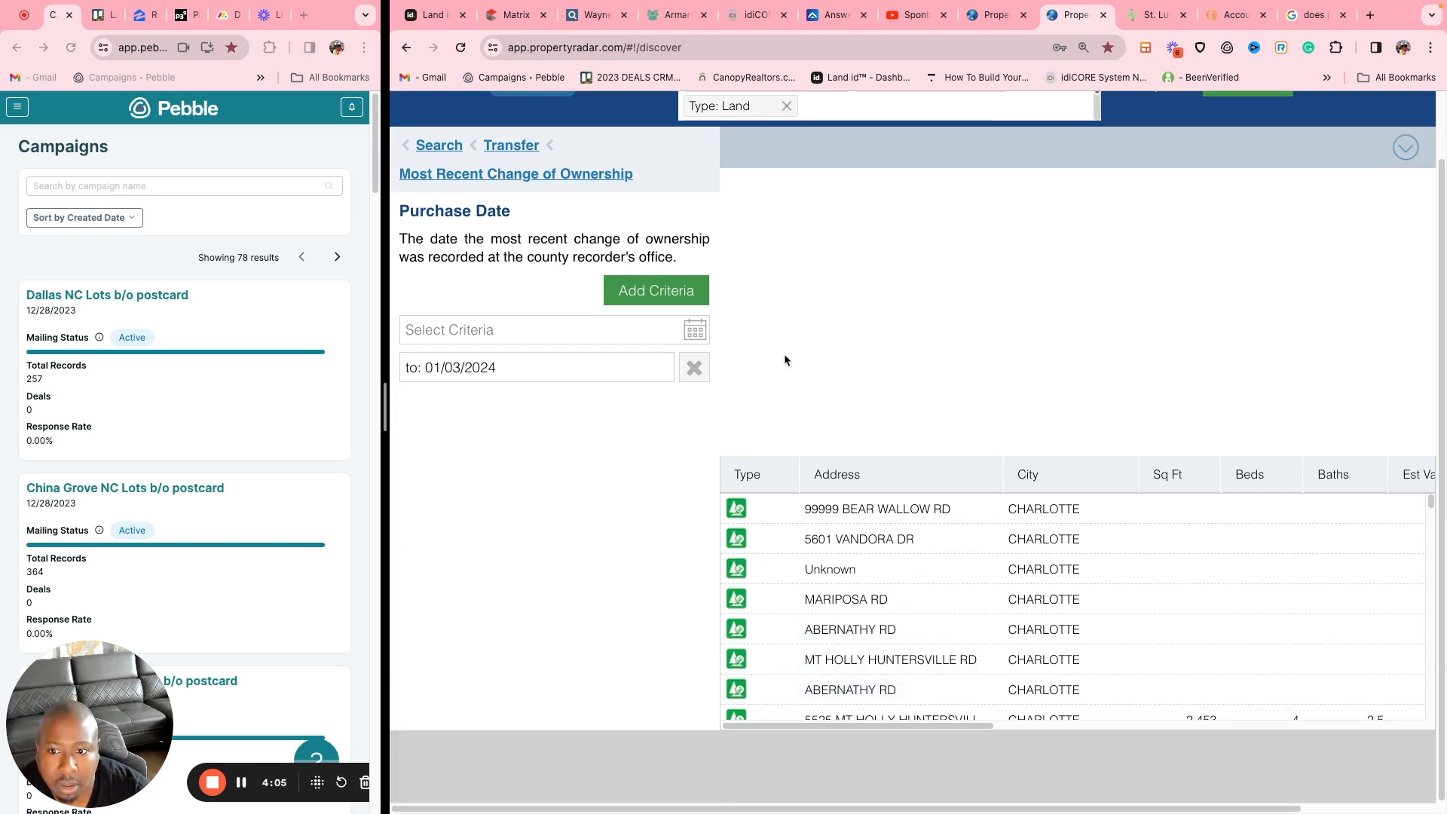
scroll(979, 373, "up", 1)
scroll(979, 372, "up", 1)
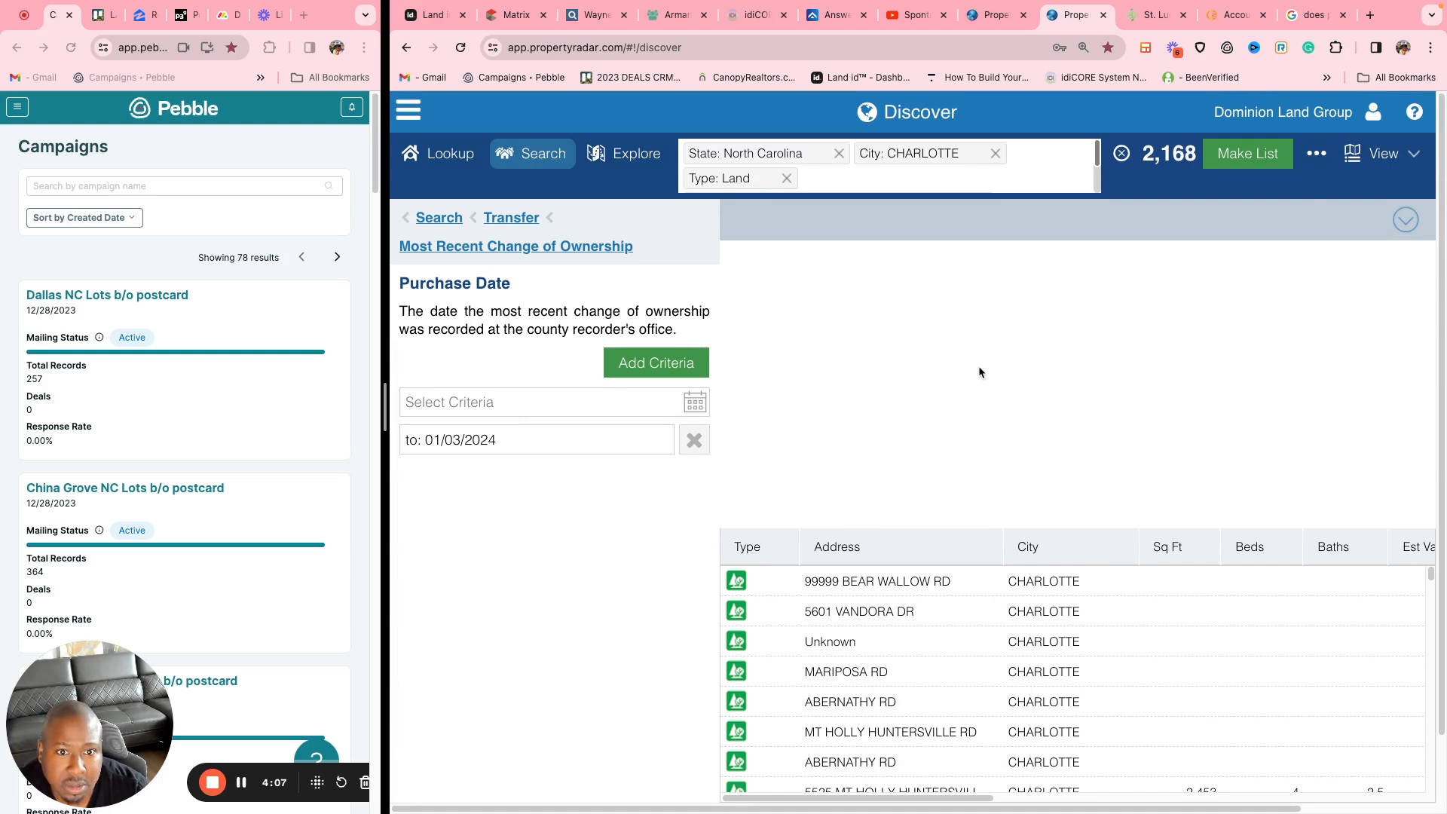
left_click(658, 365)
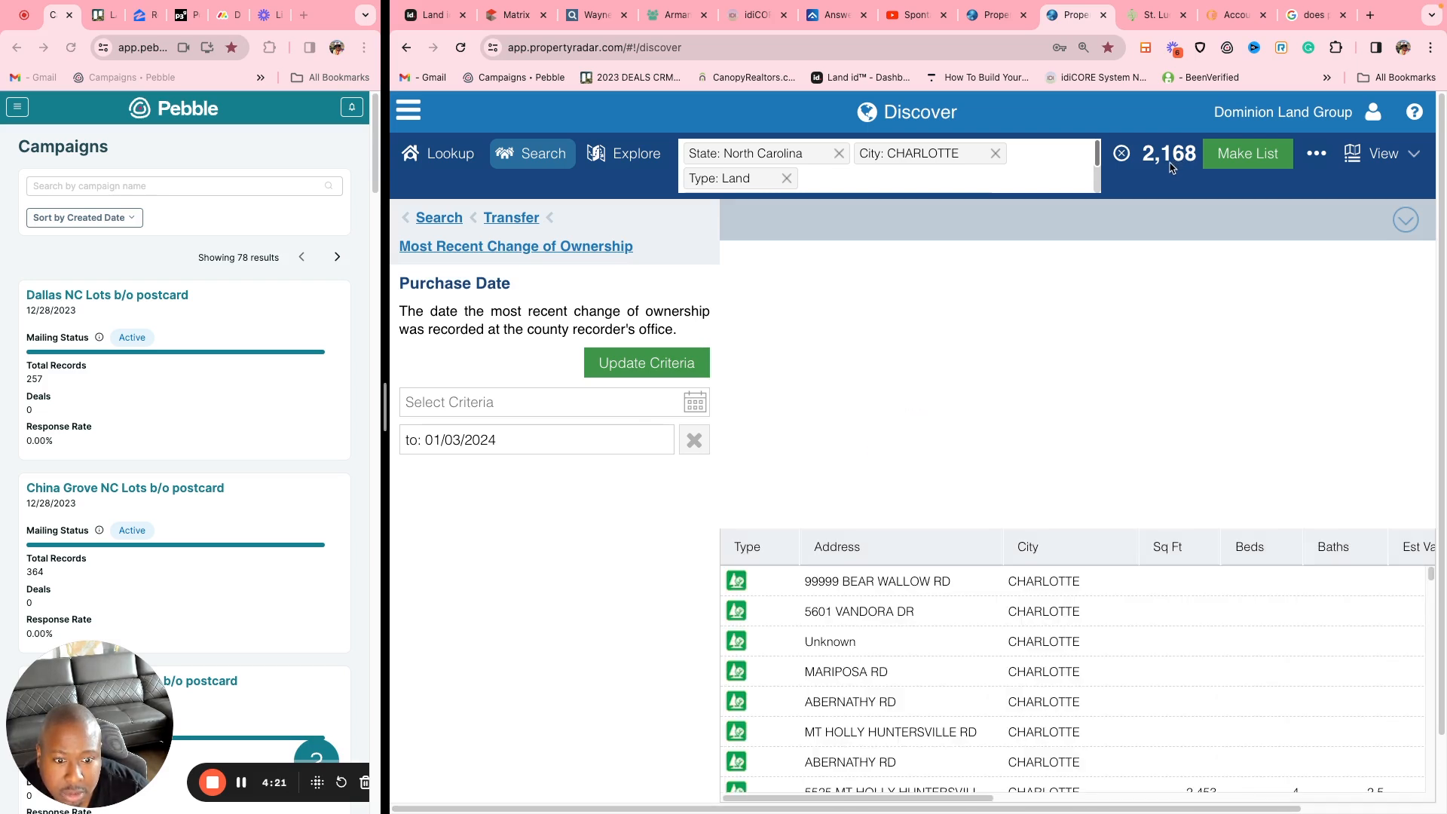
scroll(990, 181, "down", 2)
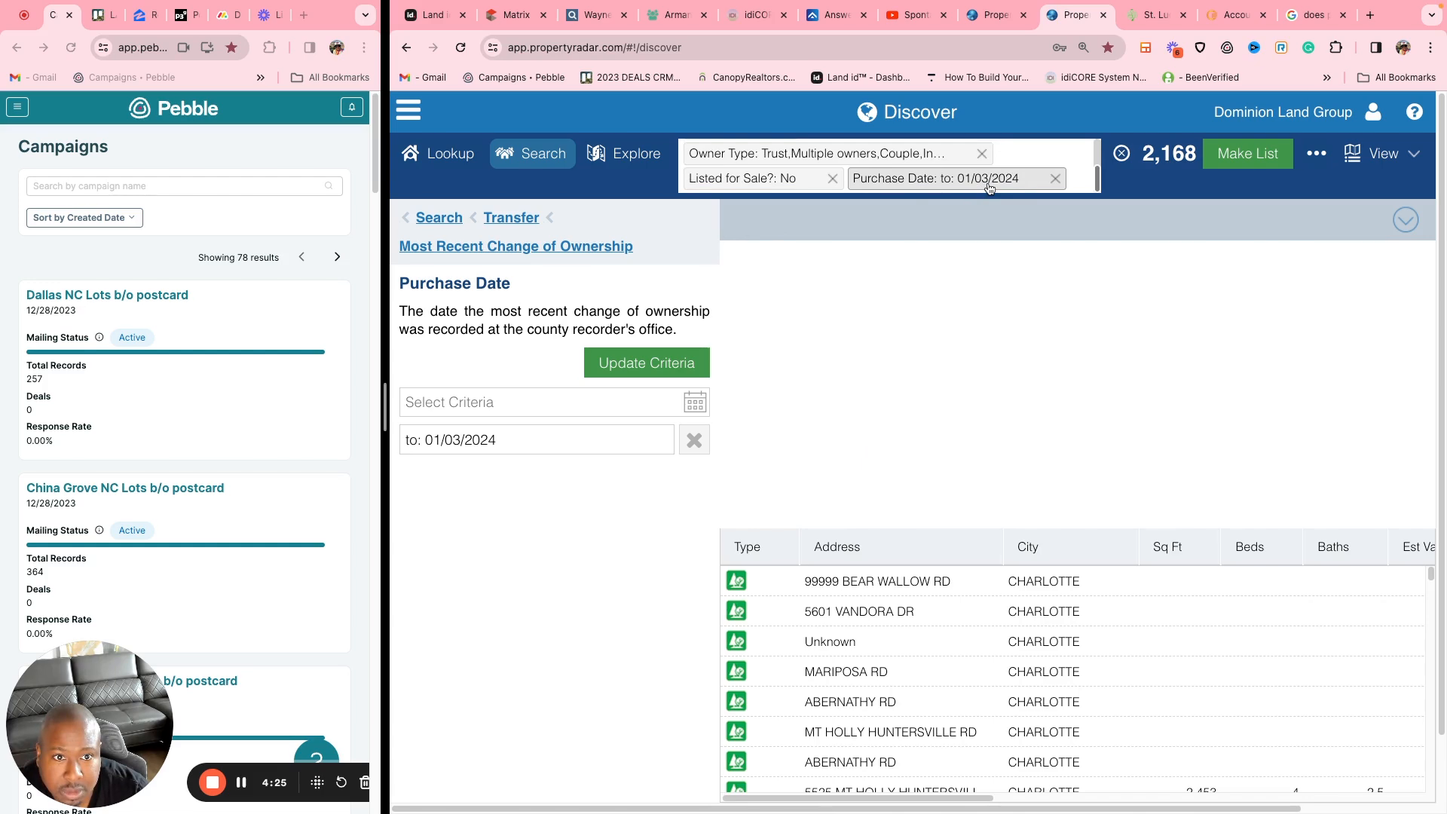
Step: Replace the Purchase Date criterion with one for purchases before 01/03/2019
left_click(1056, 180)
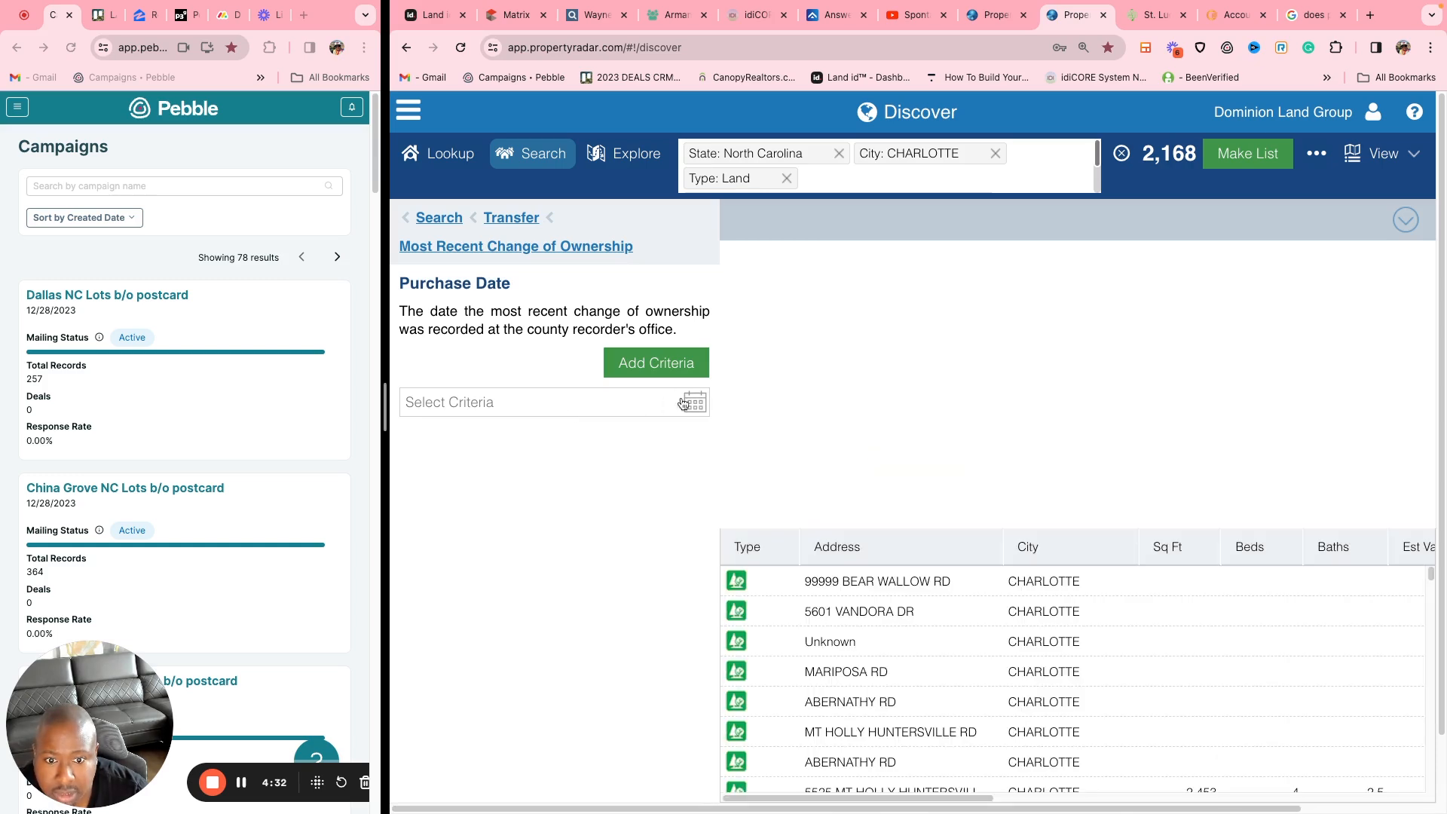
left_click(622, 407)
mouse_move(527, 505)
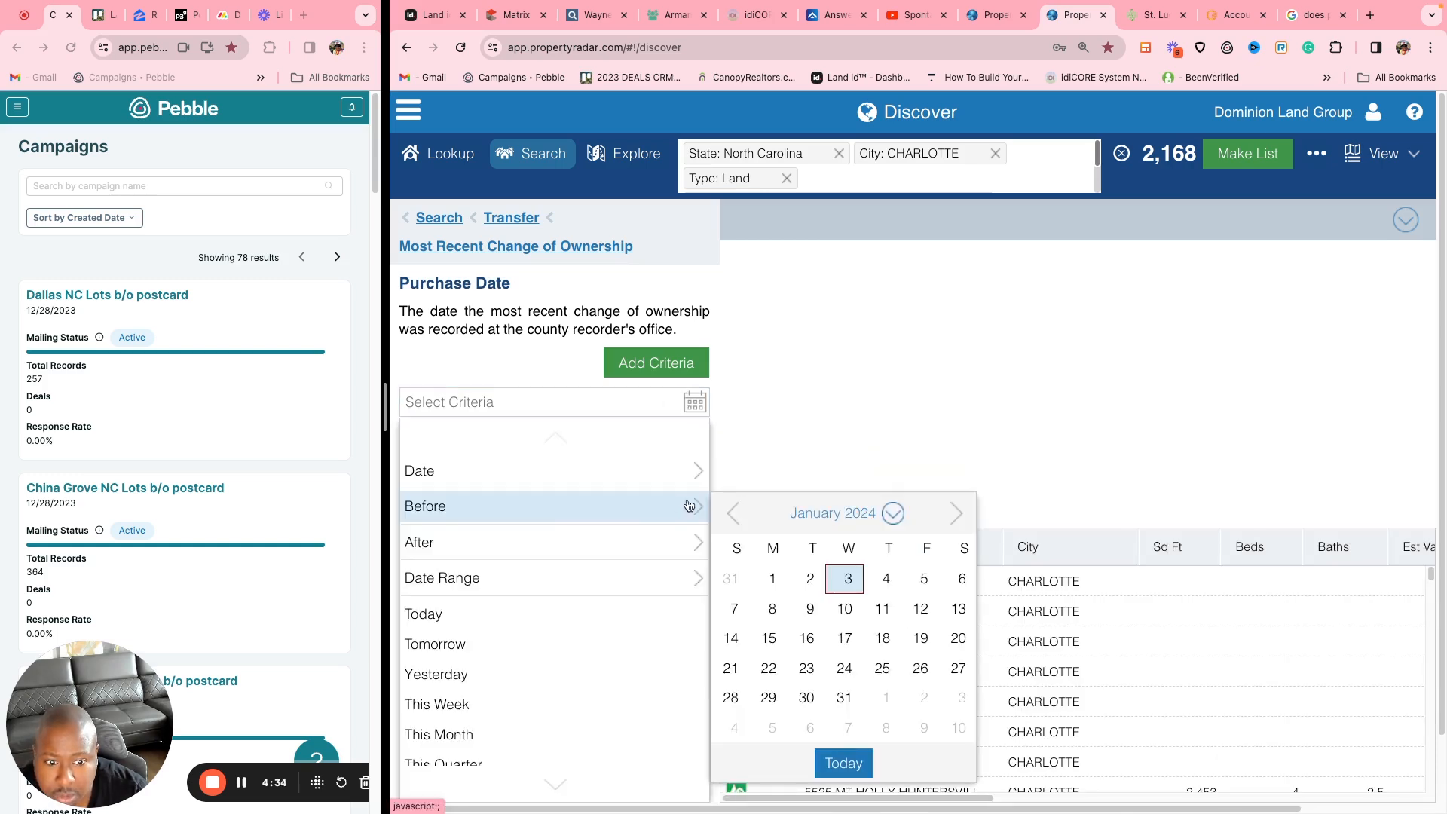
left_click(893, 511)
left_click(877, 514)
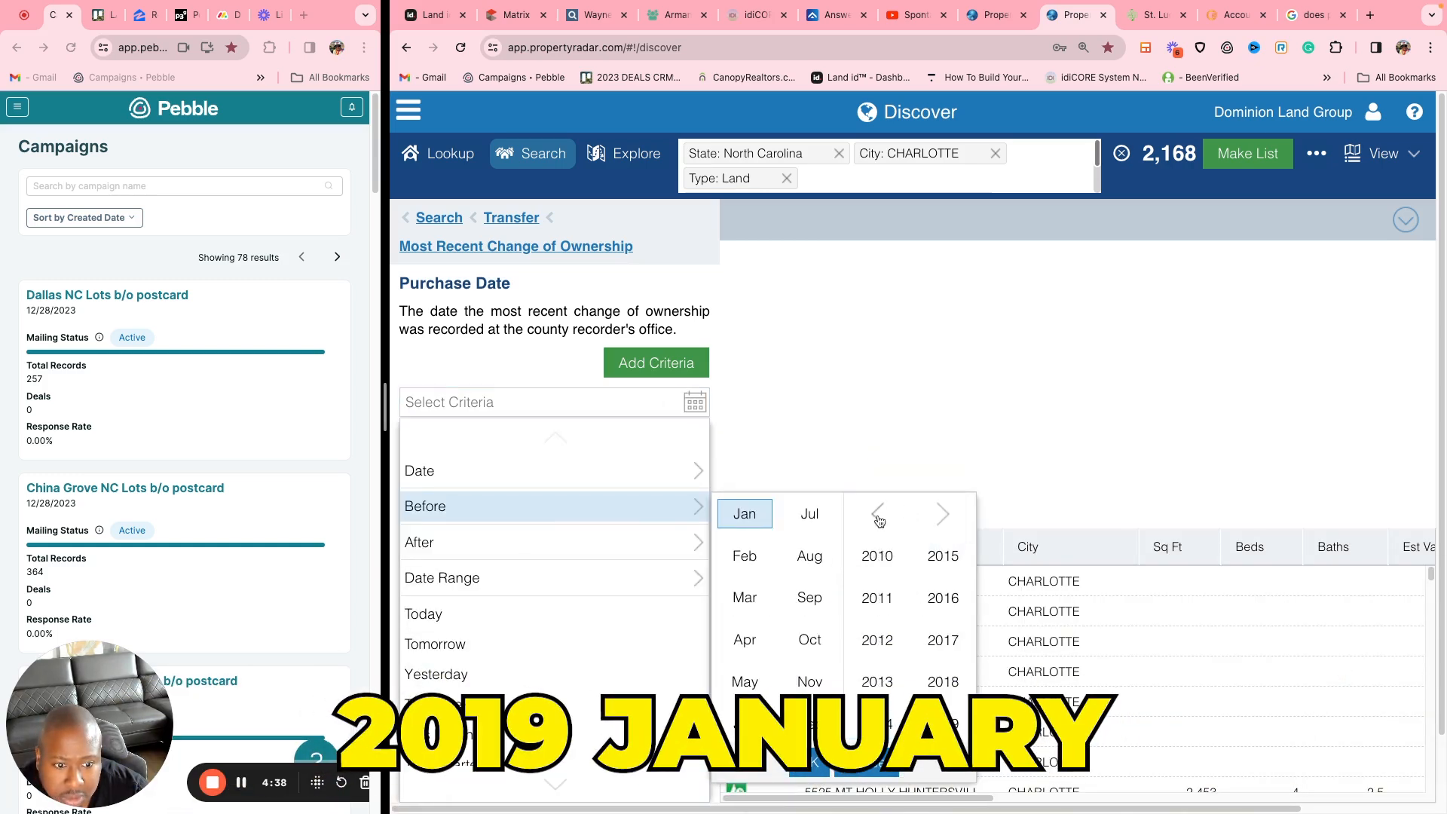
left_click(943, 724)
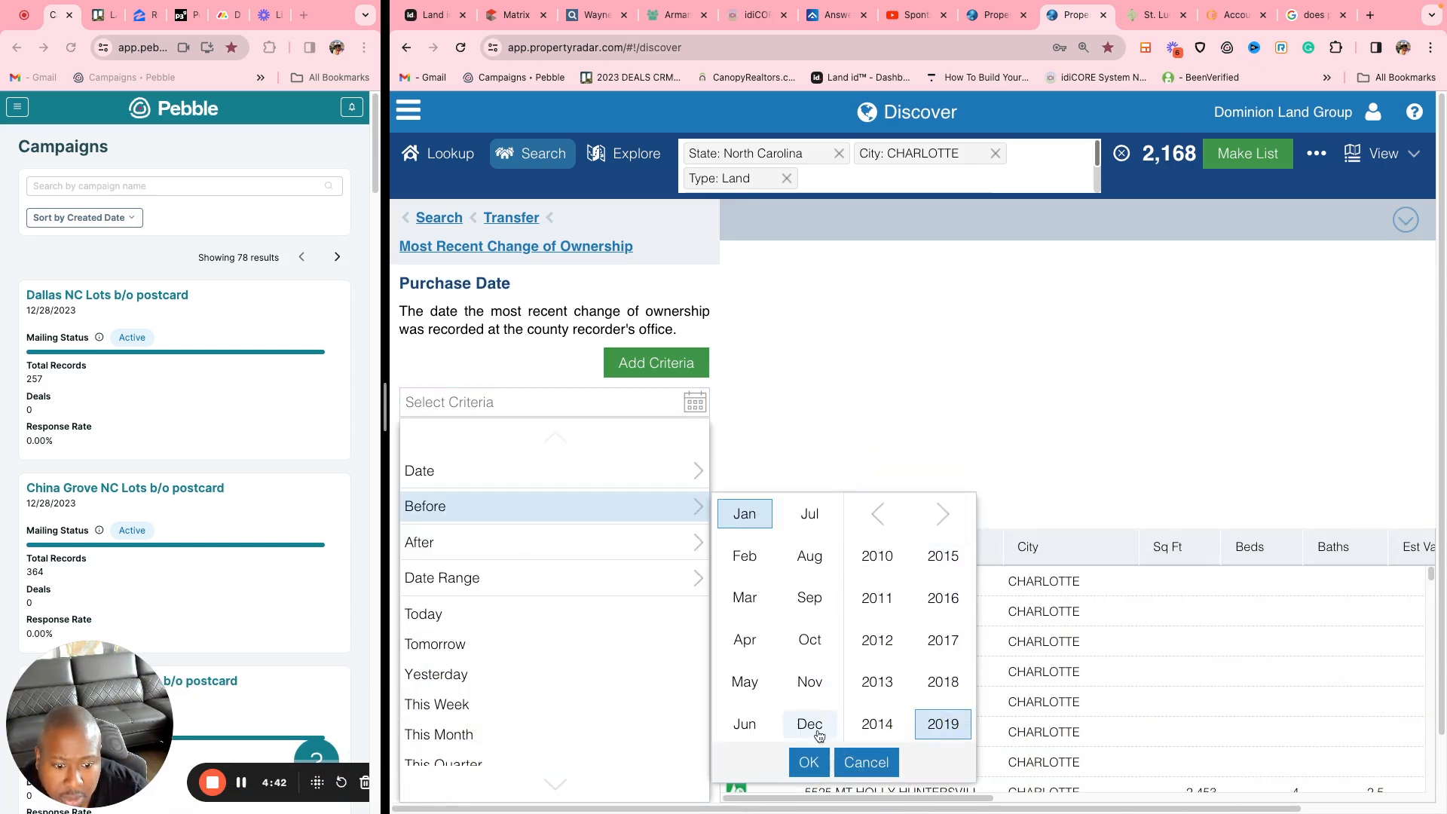
left_click(806, 765)
left_click(809, 767)
left_click(656, 364)
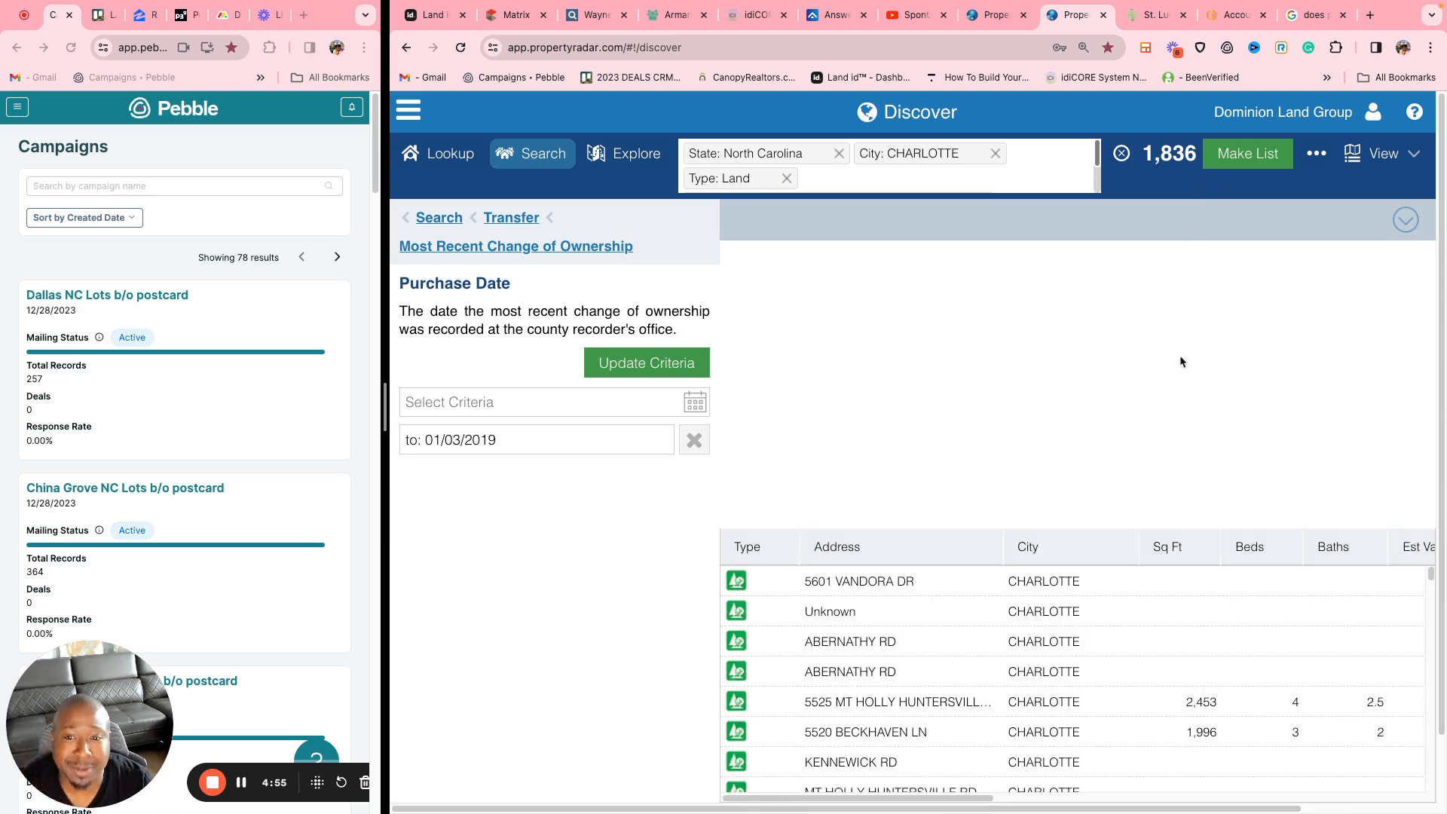
scroll(1127, 396, "down", 2)
scroll(1125, 395, "up", 2)
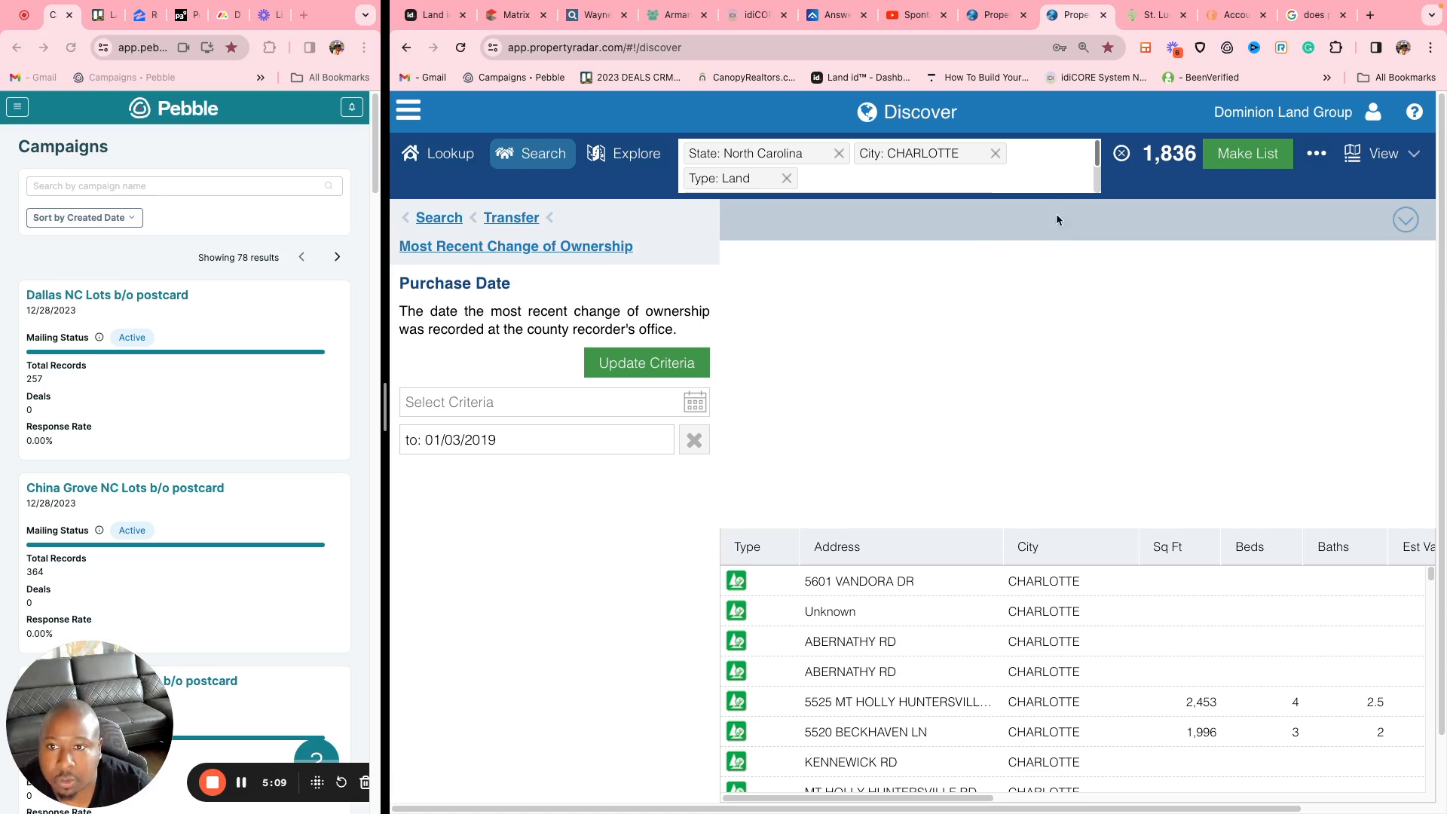
Step: Add a Lot SqFt property criterion with a range of 5000 to 43560 square feet
left_click(427, 218)
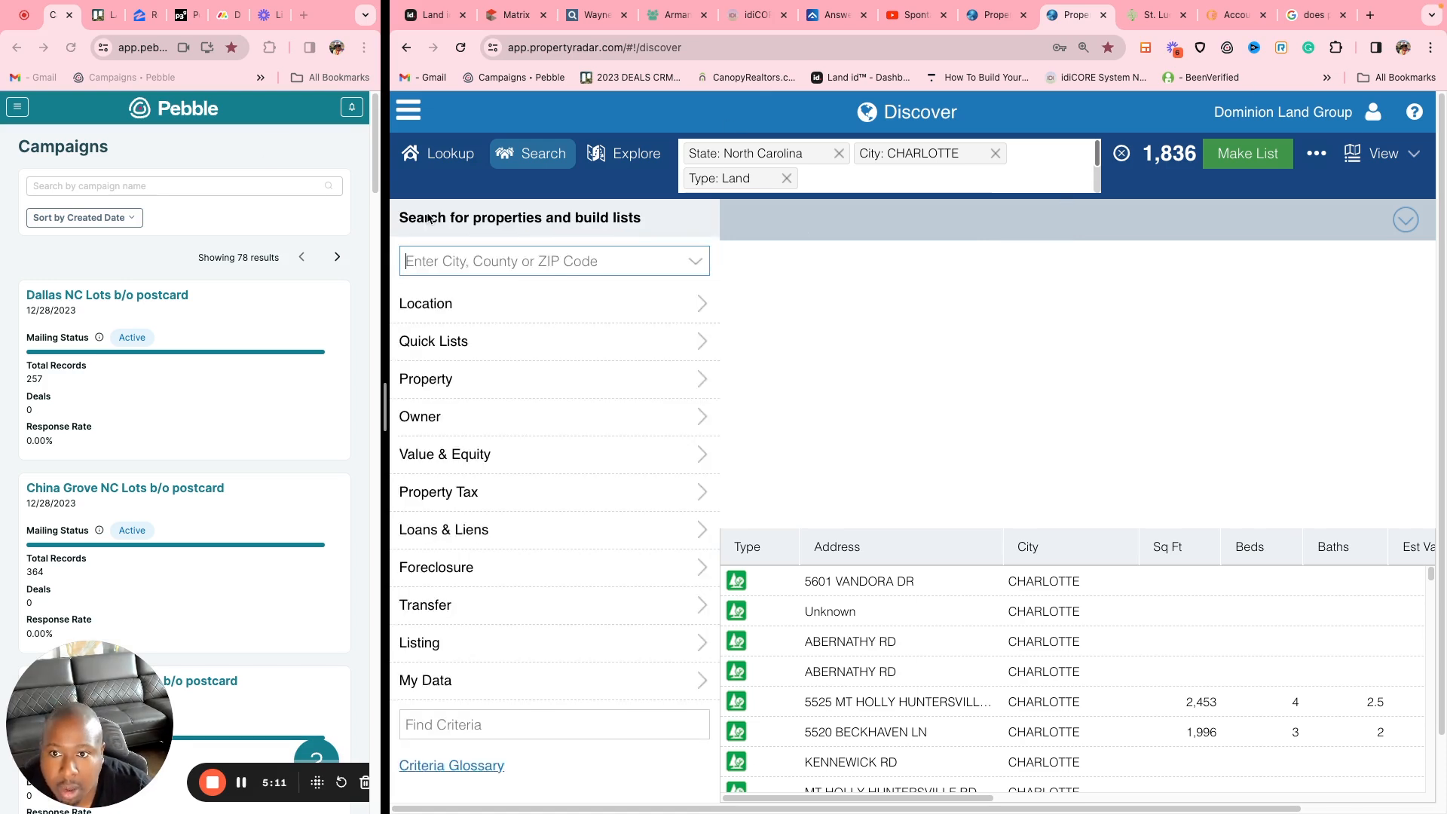
scroll(594, 428, "down", 1)
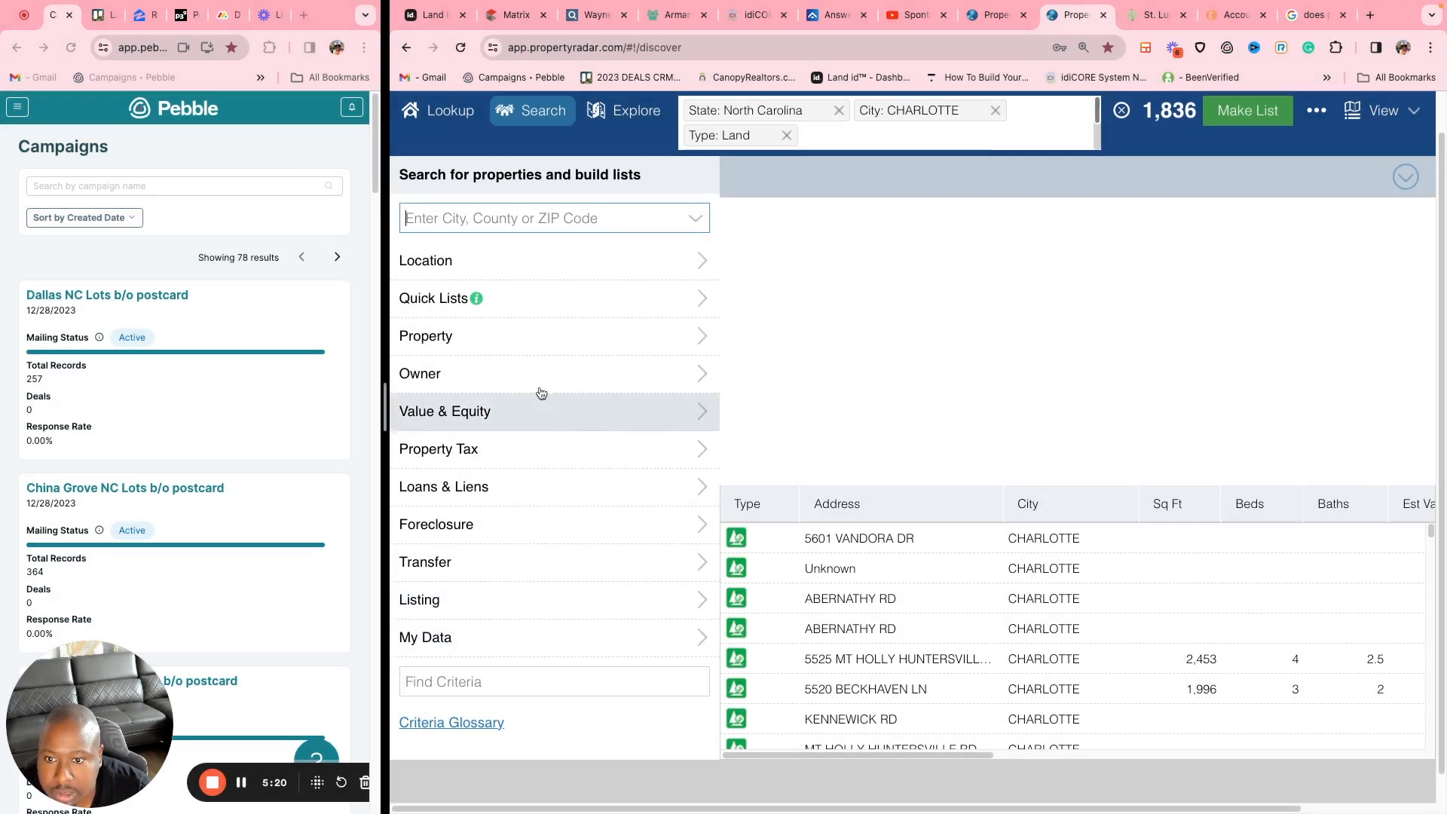
left_click(561, 343)
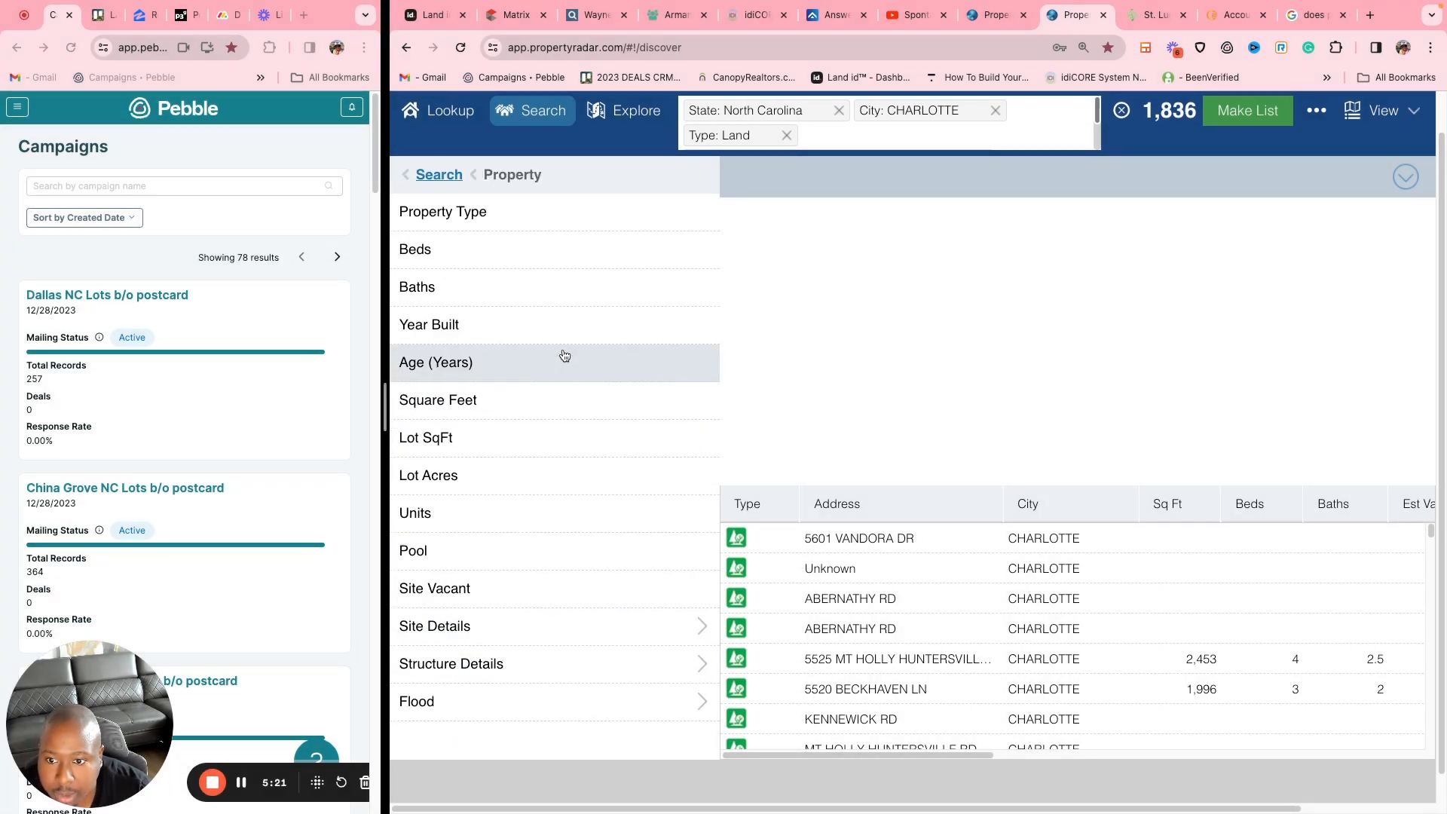
left_click(446, 445)
left_click(461, 317)
type("5000")
left_click(628, 311)
type("43560")
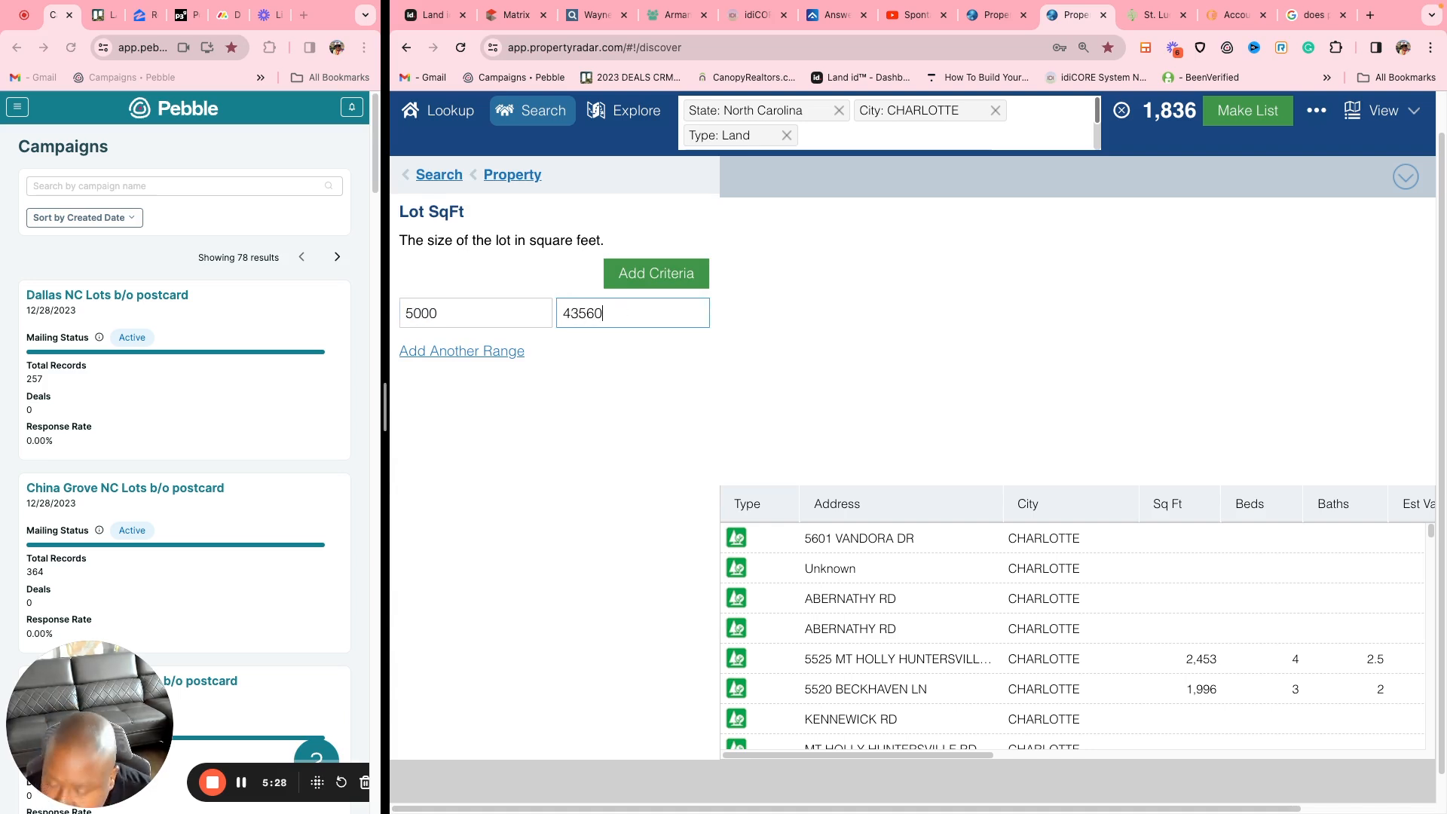
left_click(614, 283)
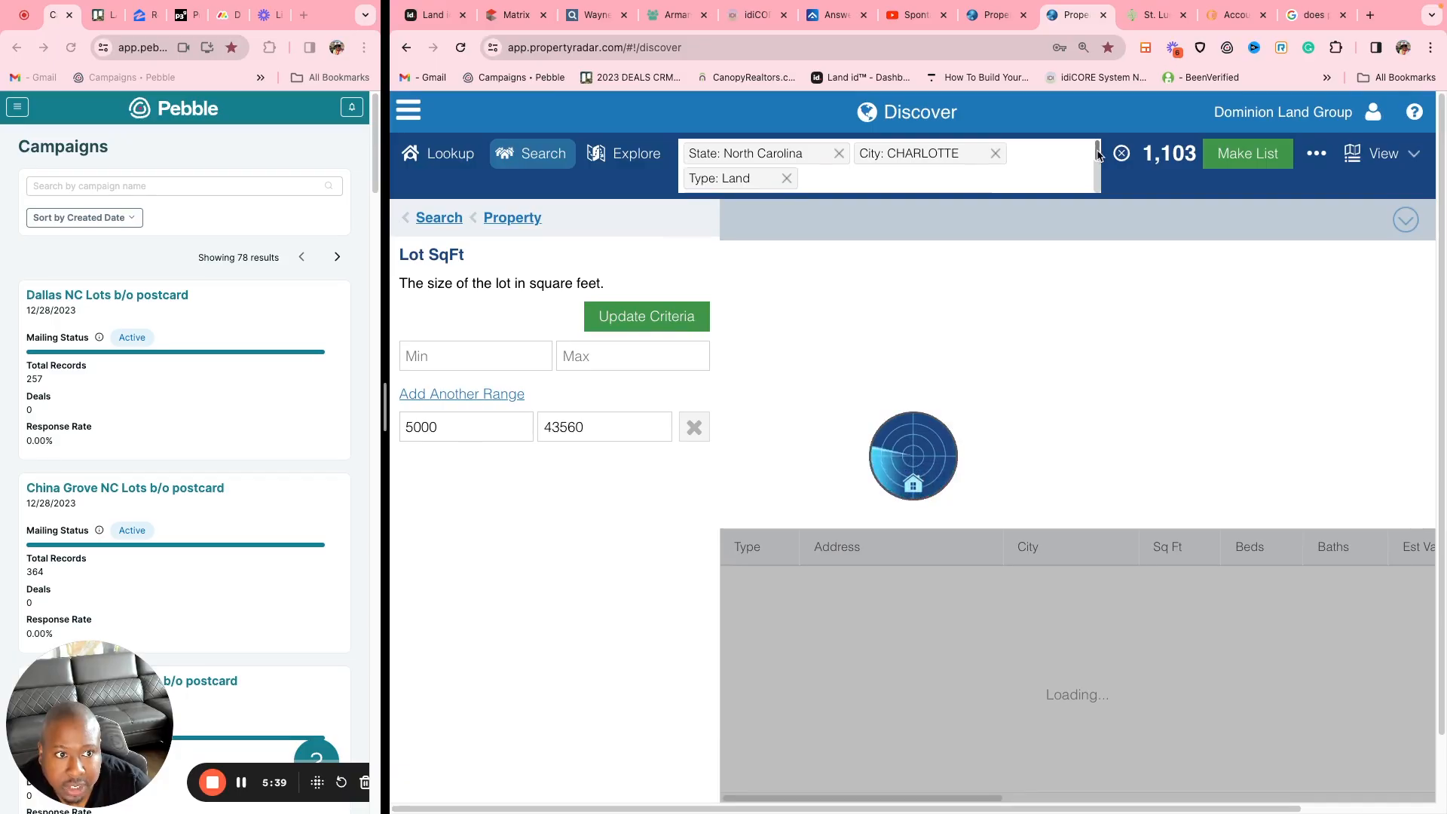
left_click_drag(1098, 156, 1095, 182)
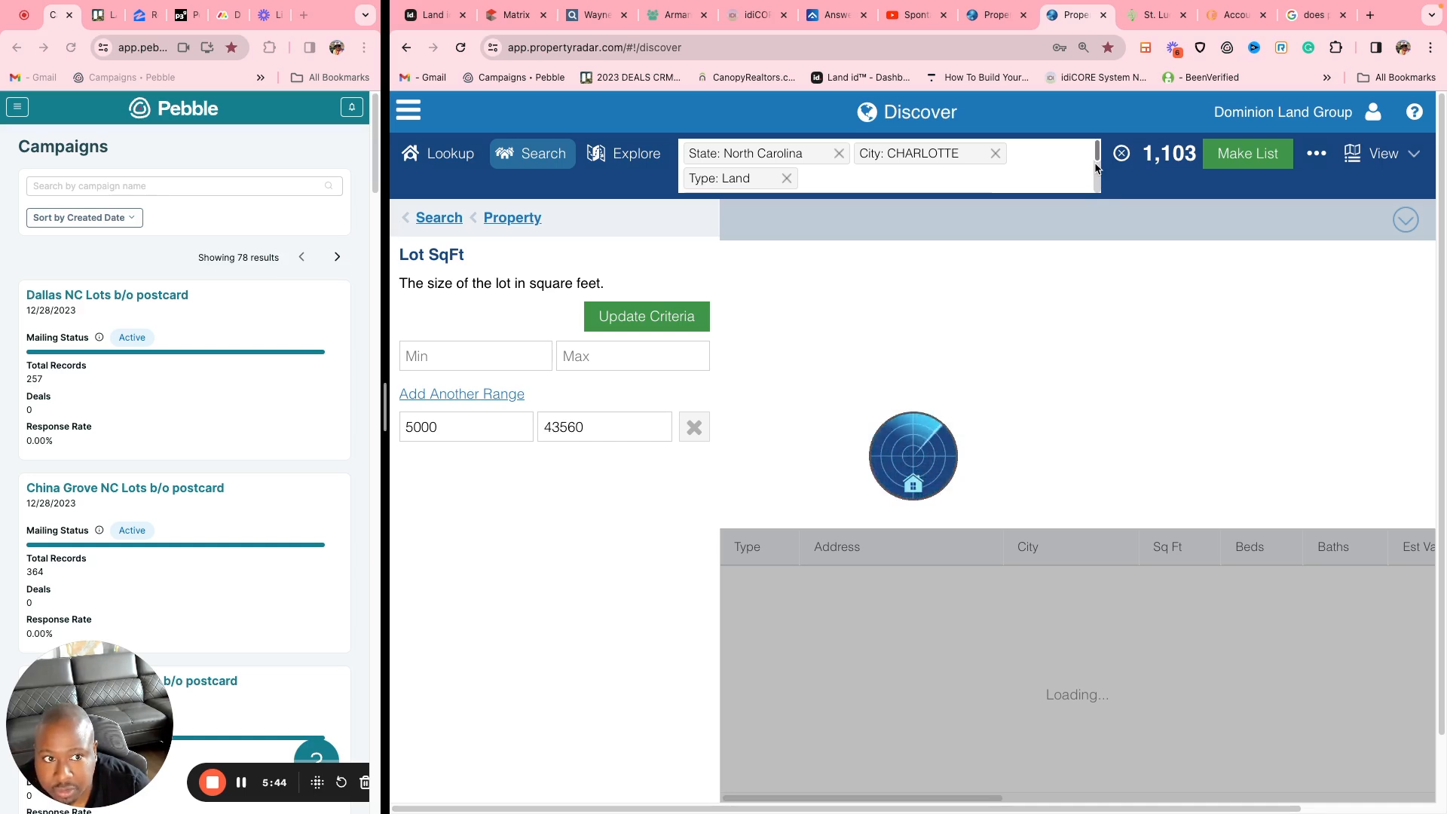
left_click(674, 321)
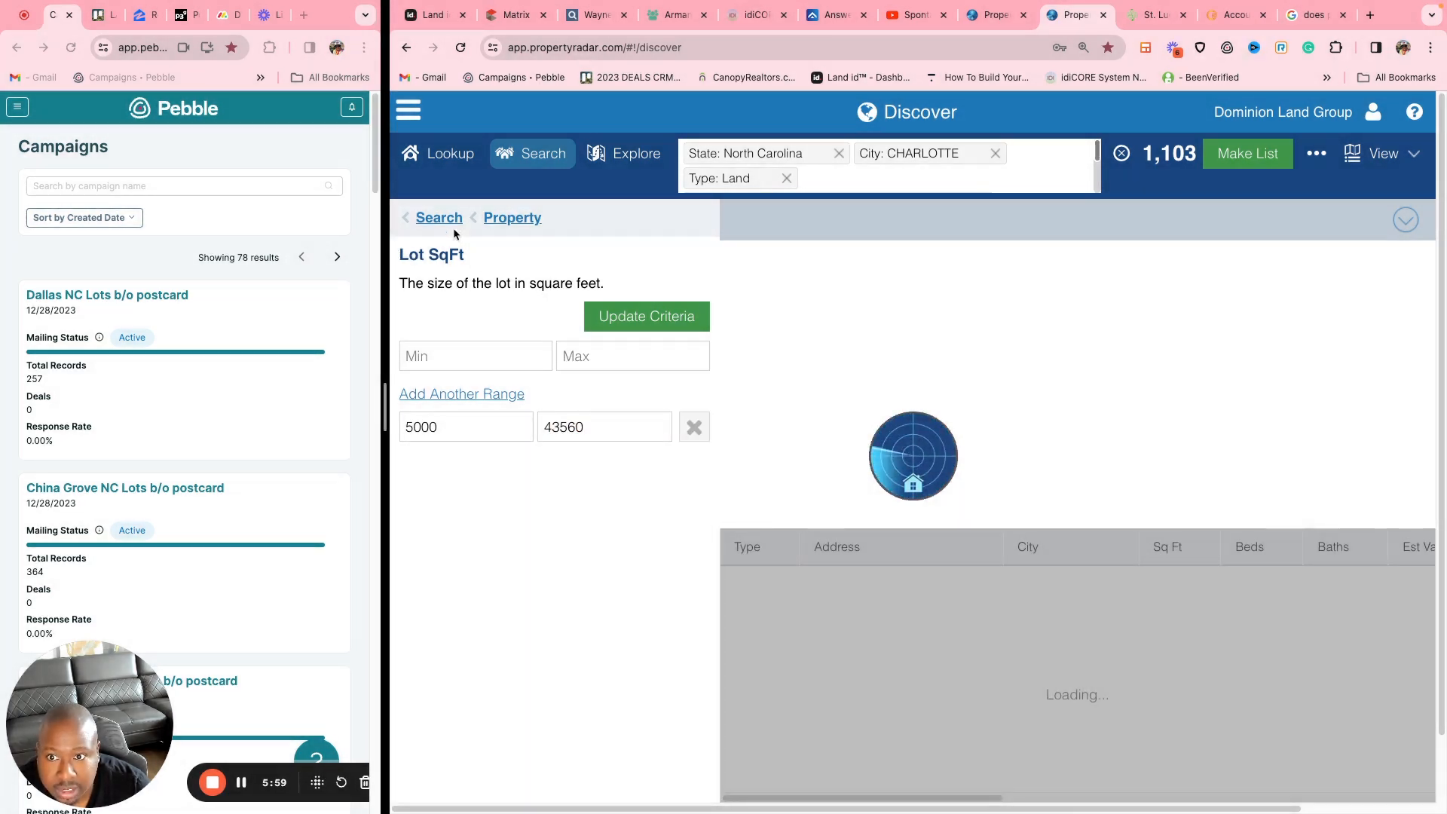
Step: Add a Property Tax Delinquent criterion set to Yes
left_click(437, 220)
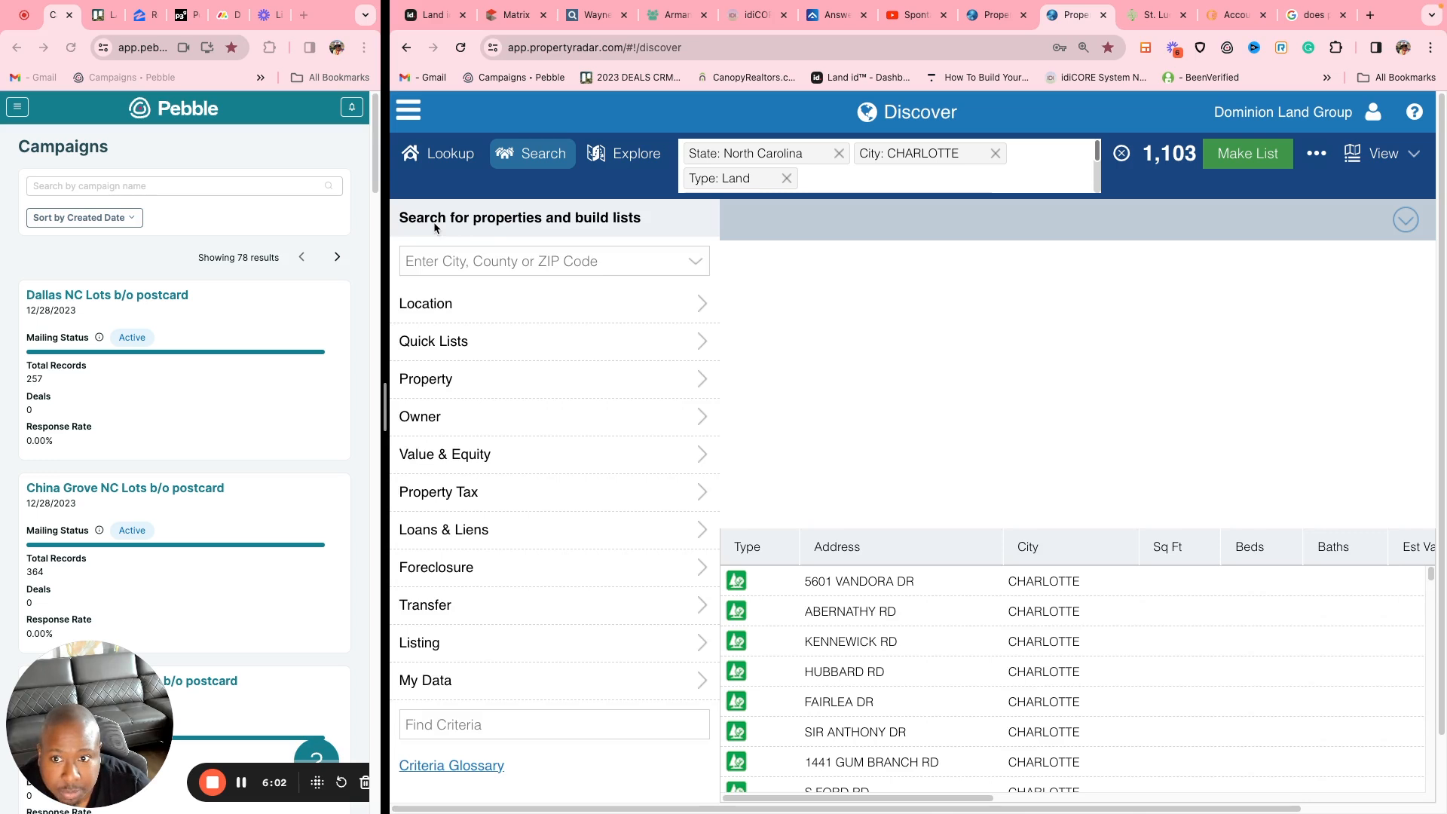
scroll(517, 455, "down", 1)
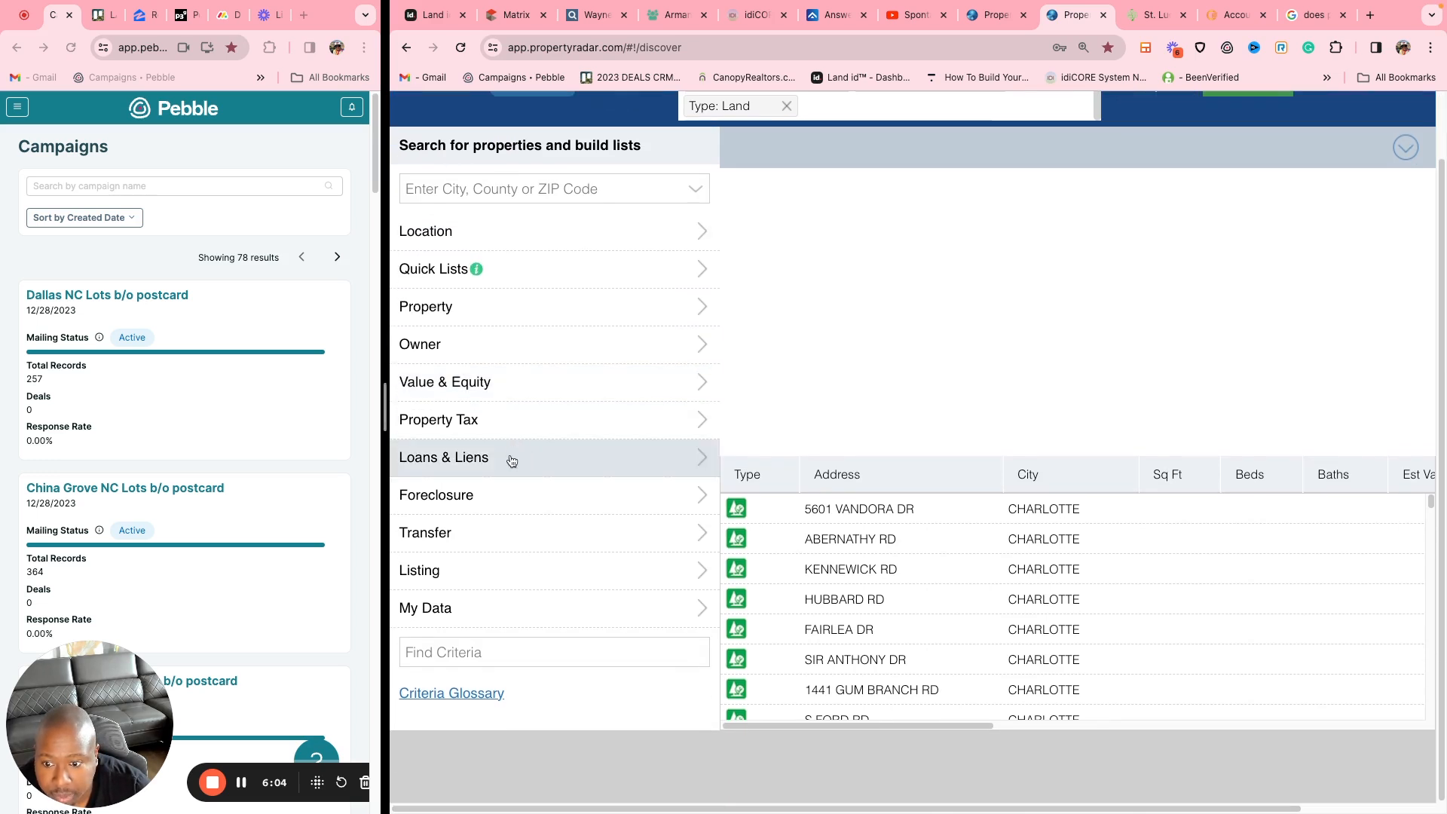
left_click(520, 422)
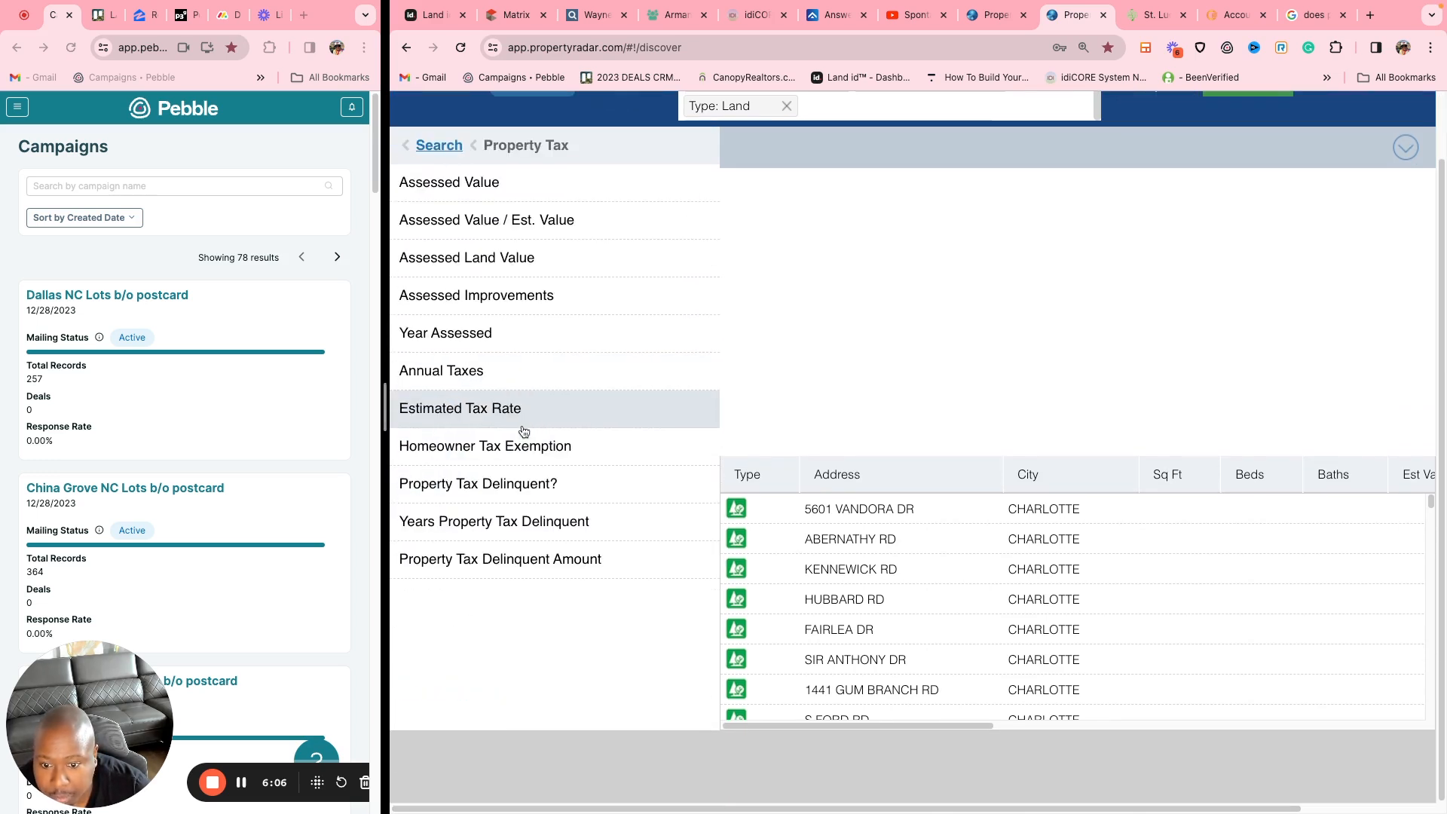
left_click(567, 491)
left_click(687, 301)
left_click(534, 372)
left_click(646, 260)
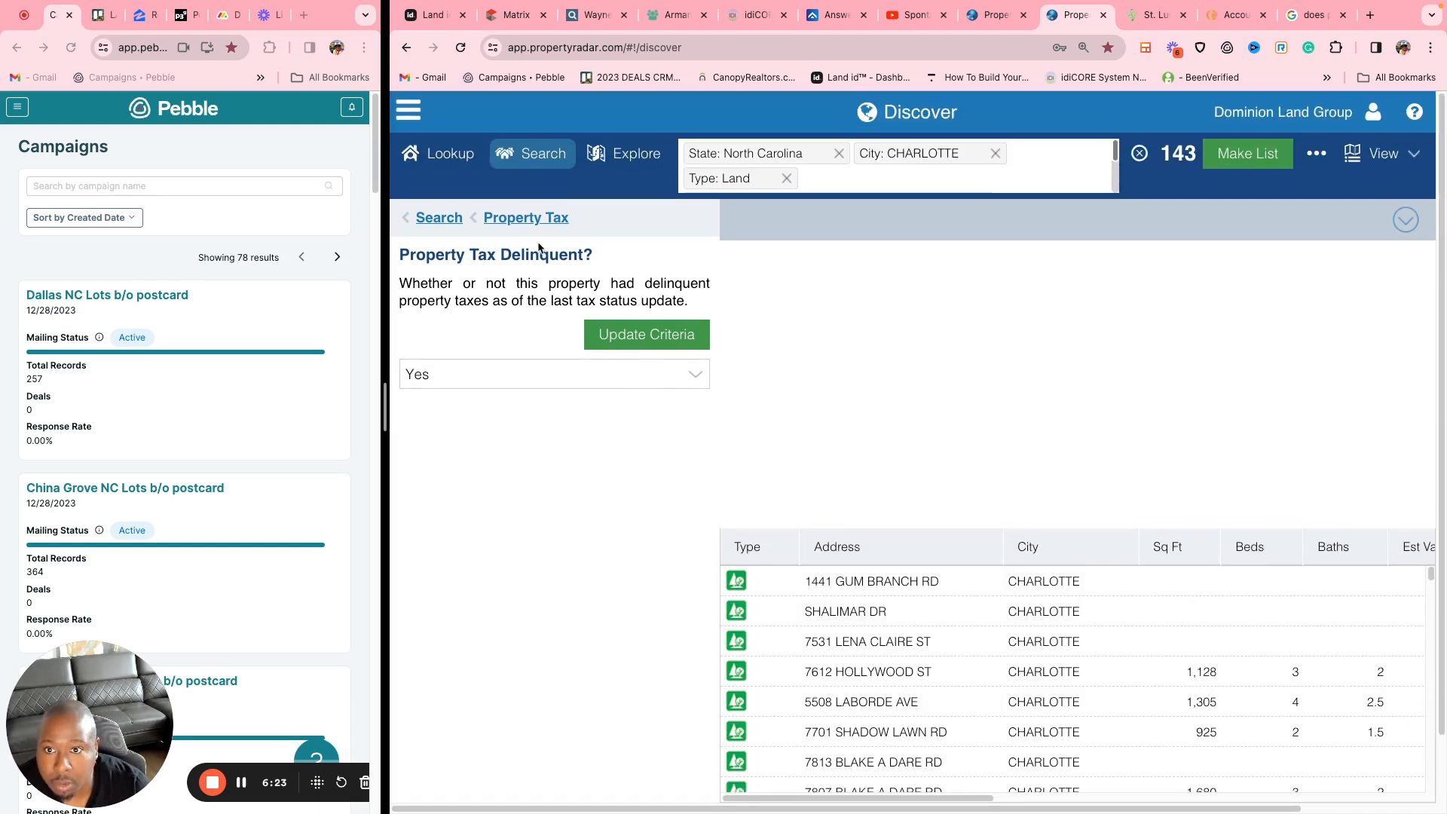
Step: Add a Property Tax Delinquent Amount criterion with a minimum of 1000 and no maximum
left_click(440, 220)
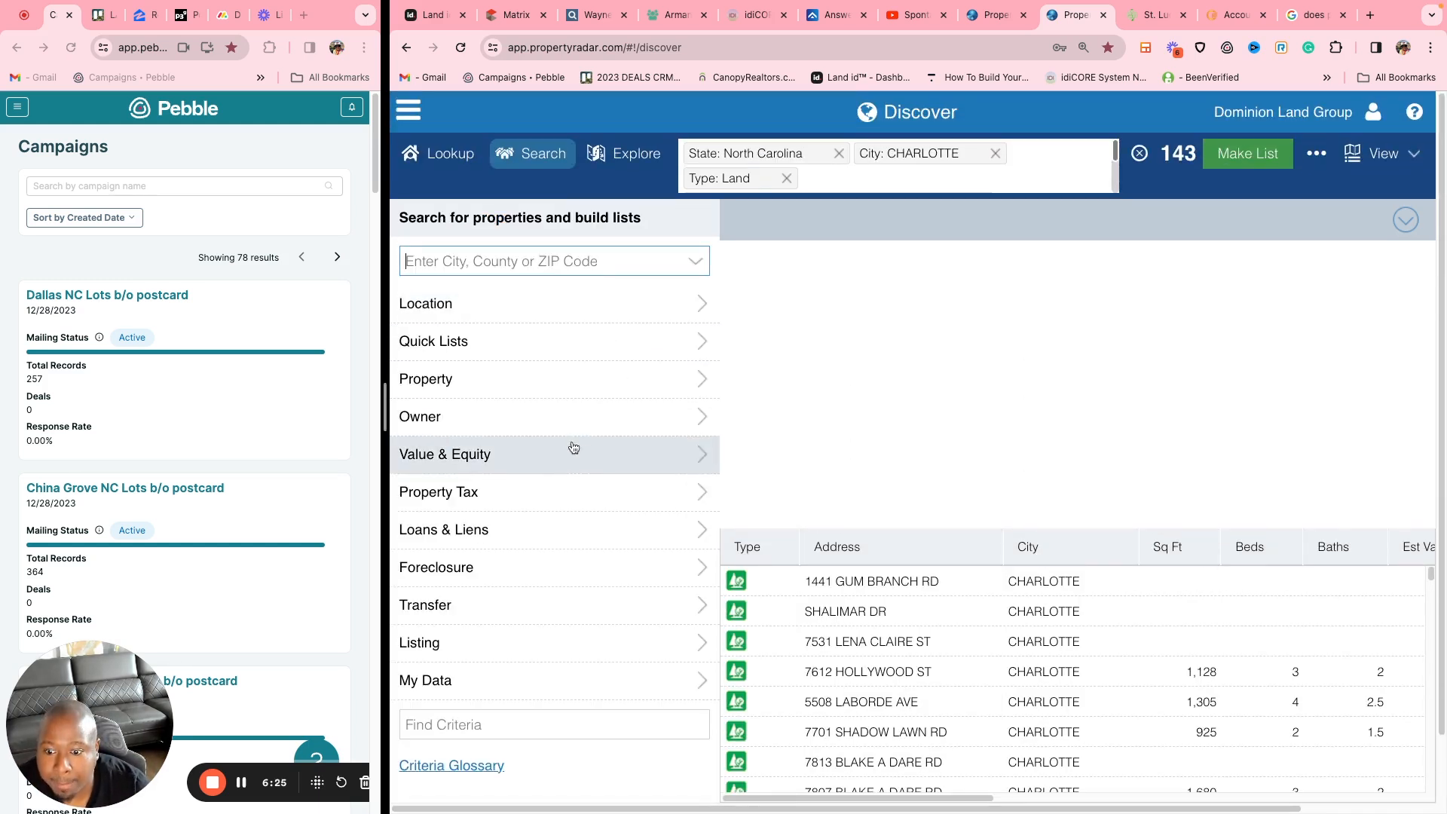
scroll(573, 446, "down", 1)
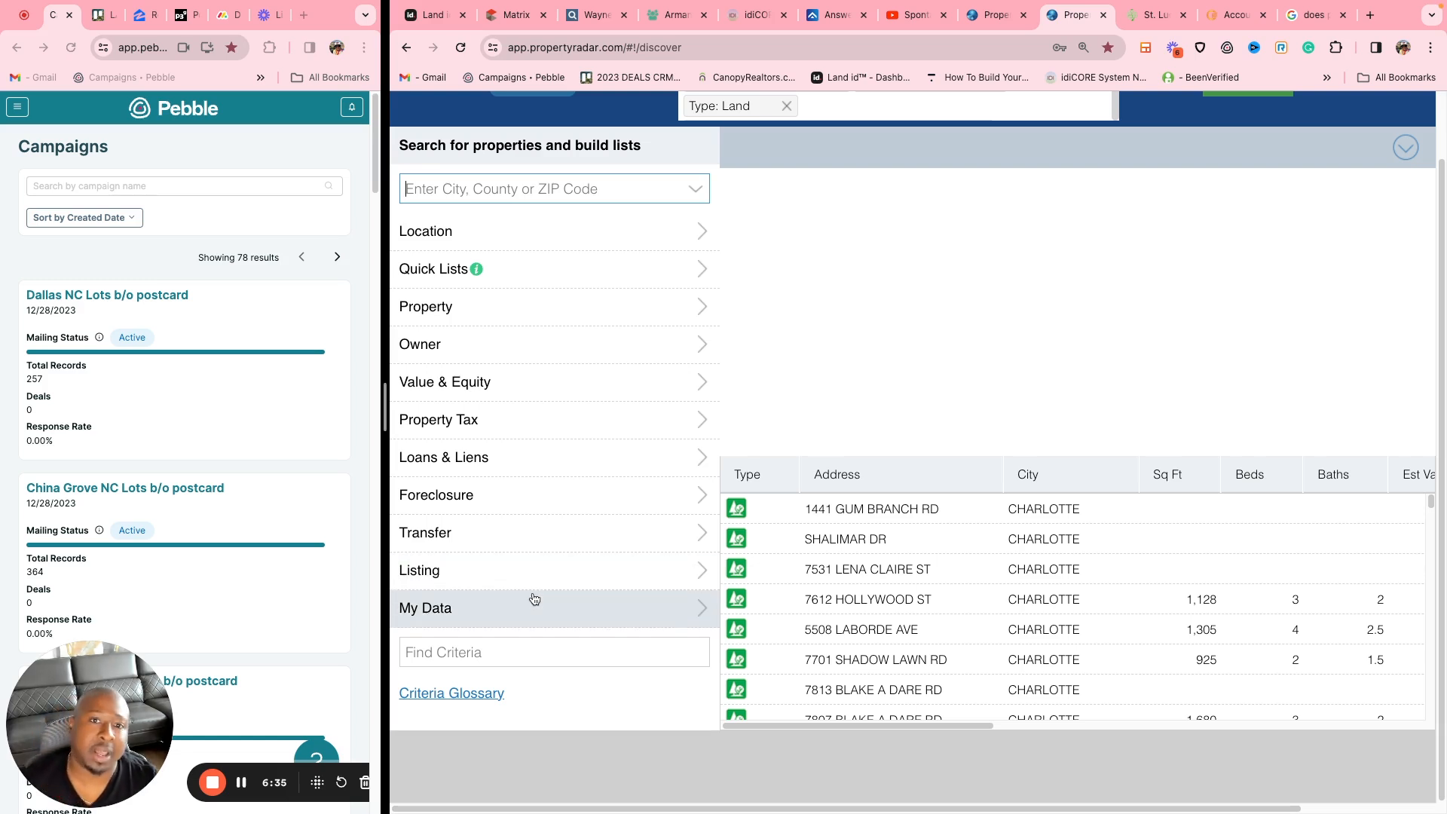
scroll(558, 520, "up", 2)
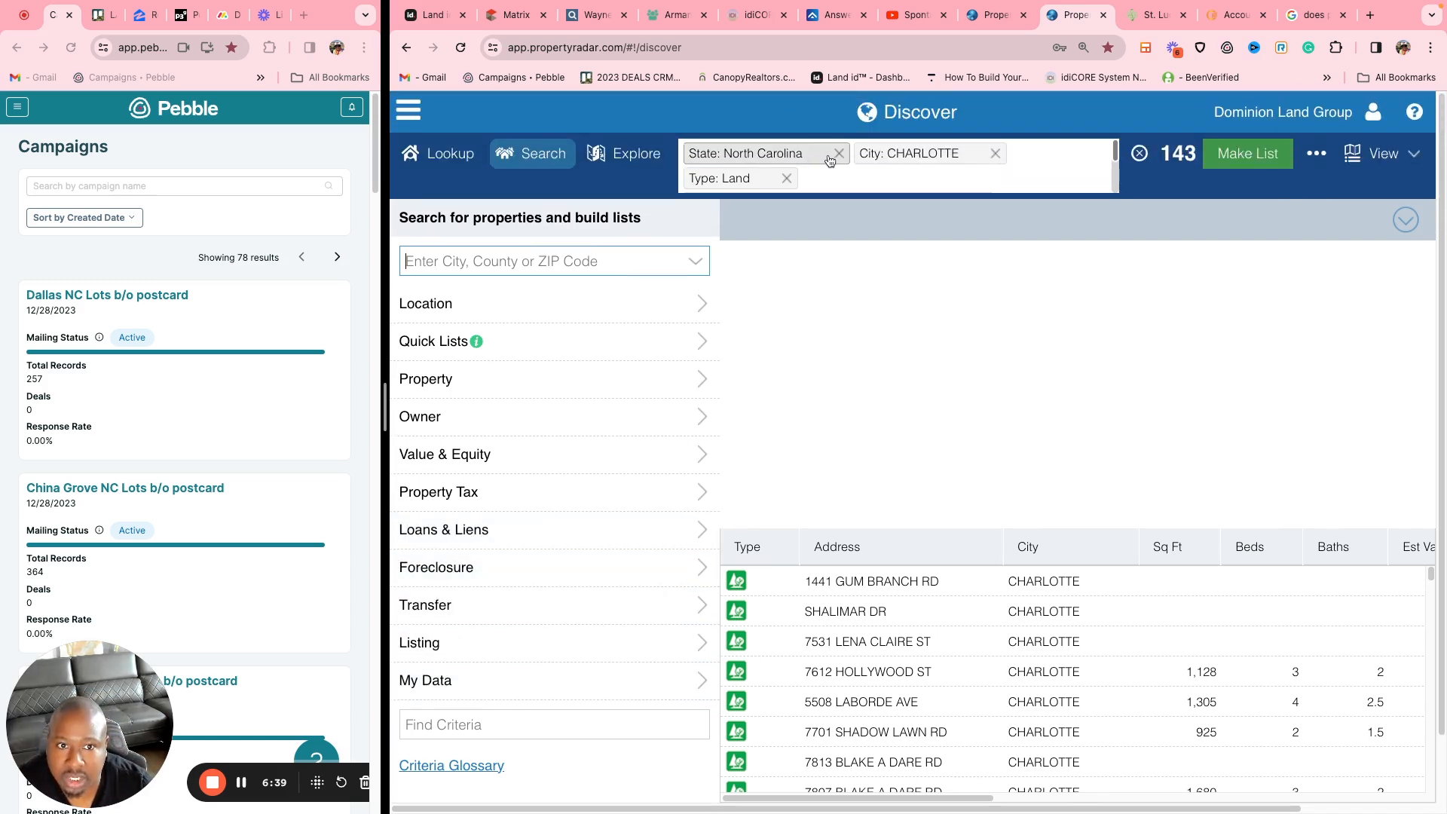
mouse_move(476, 342)
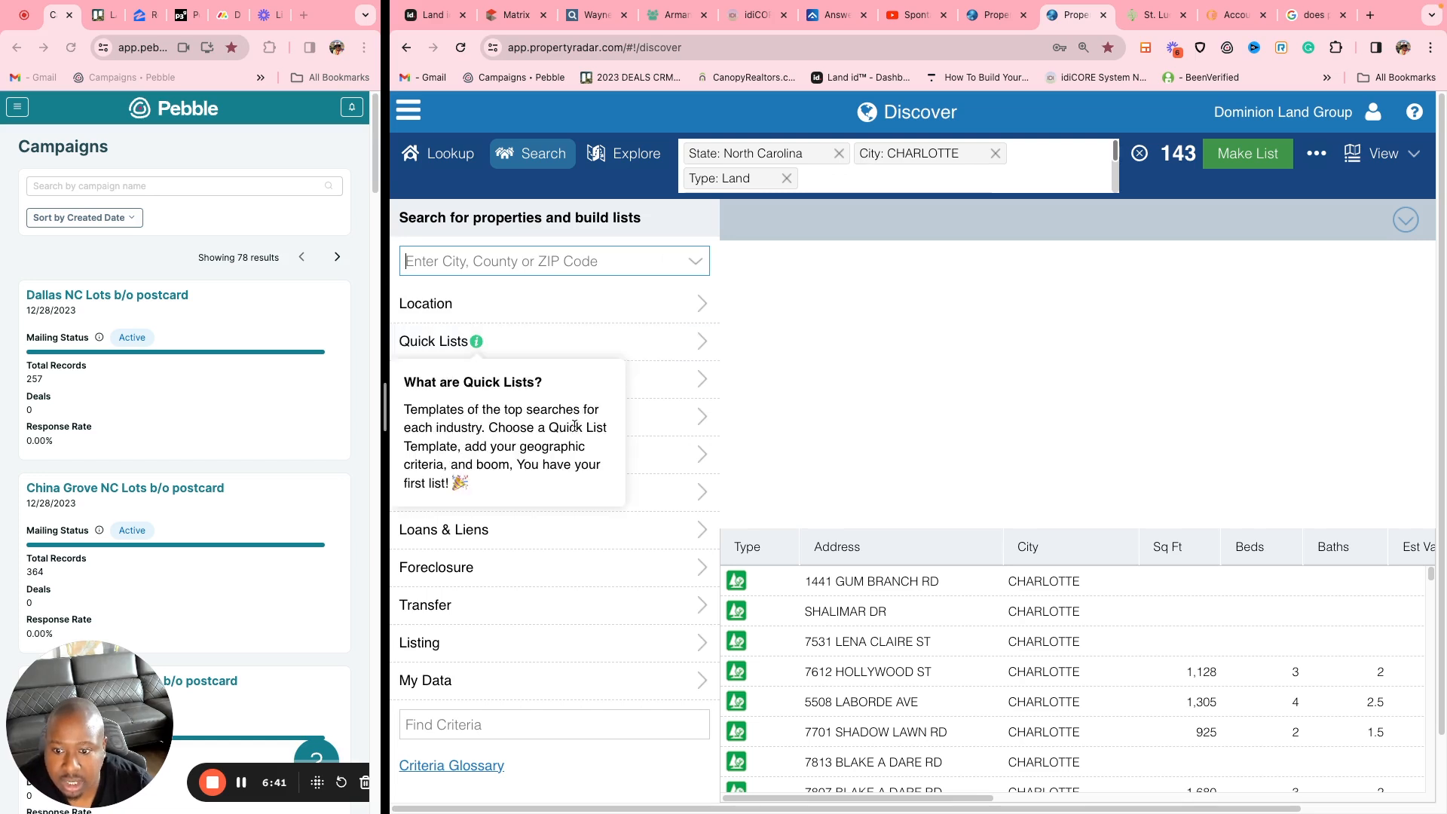
scroll(573, 424, "down", 2)
scroll(573, 425, "up", 2)
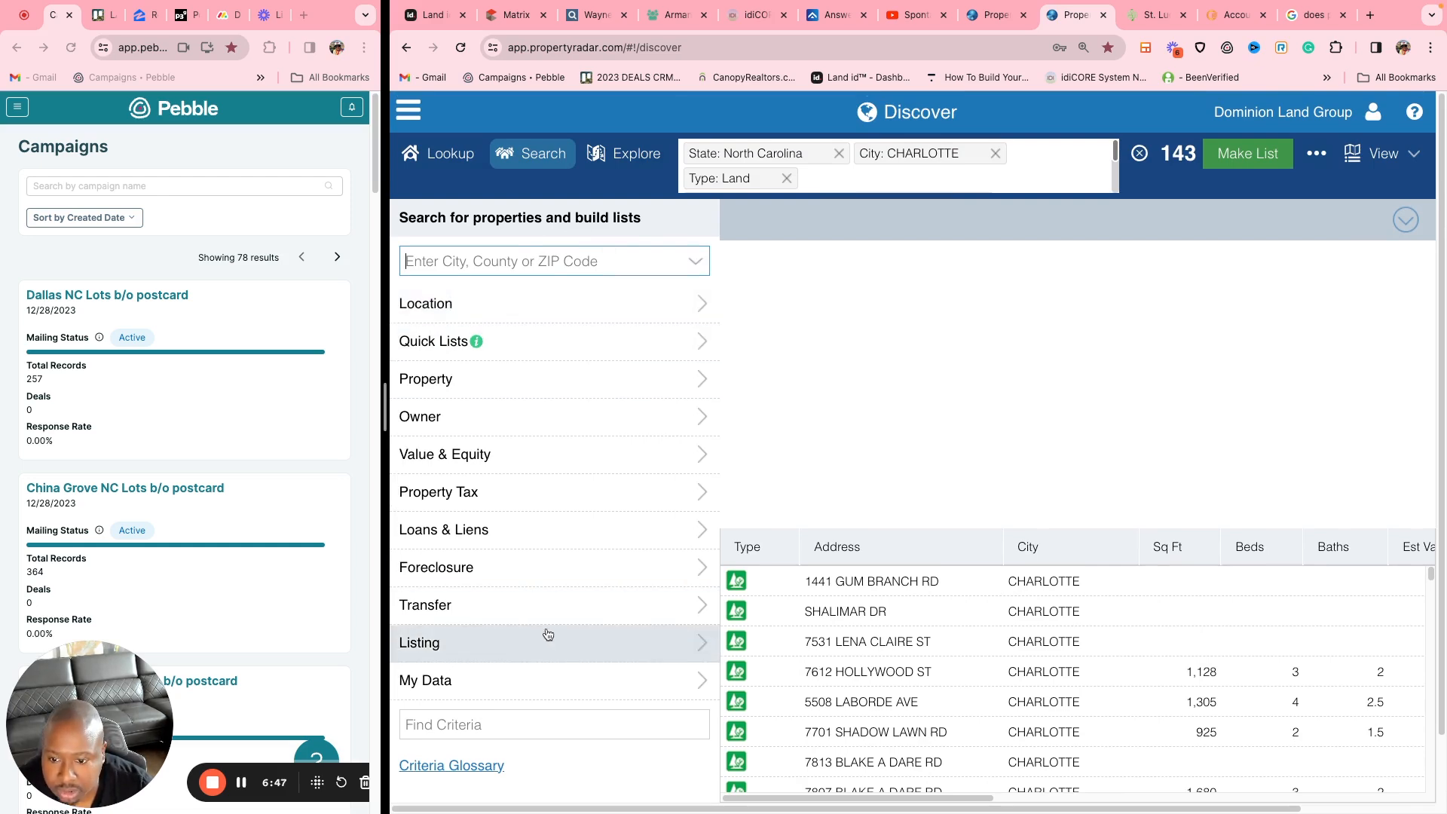
left_click(558, 493)
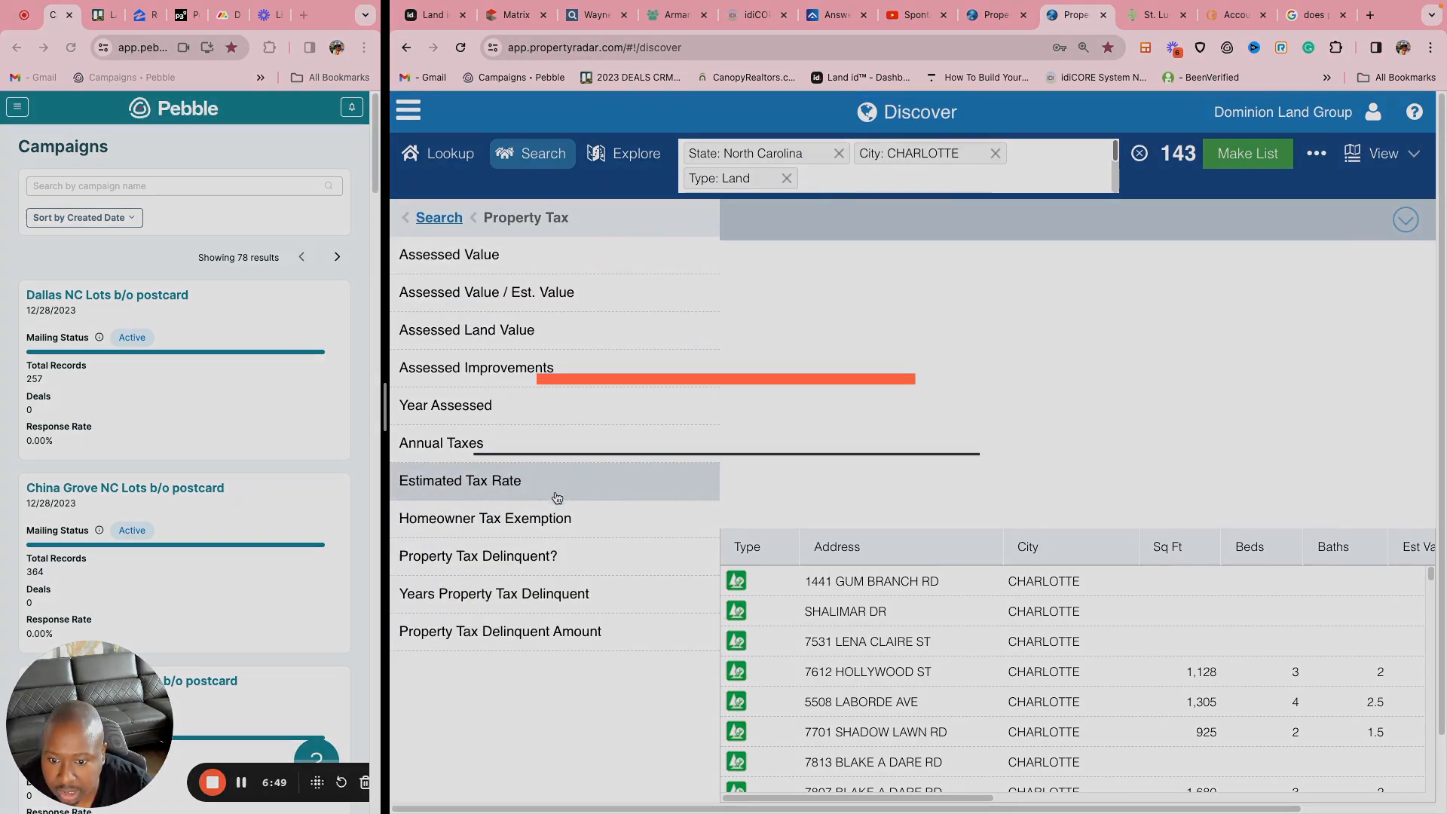
left_click(556, 630)
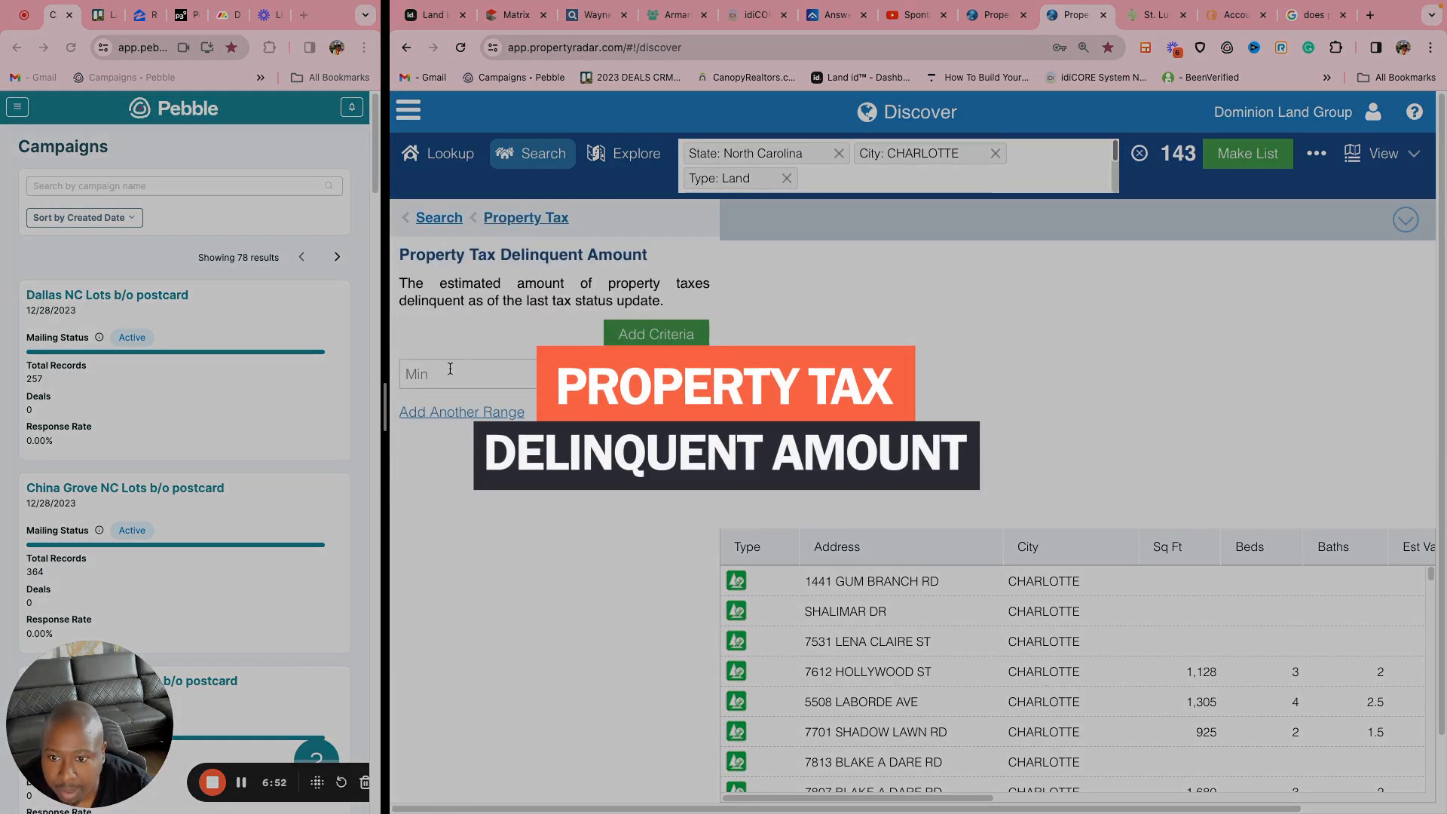
left_click(441, 377)
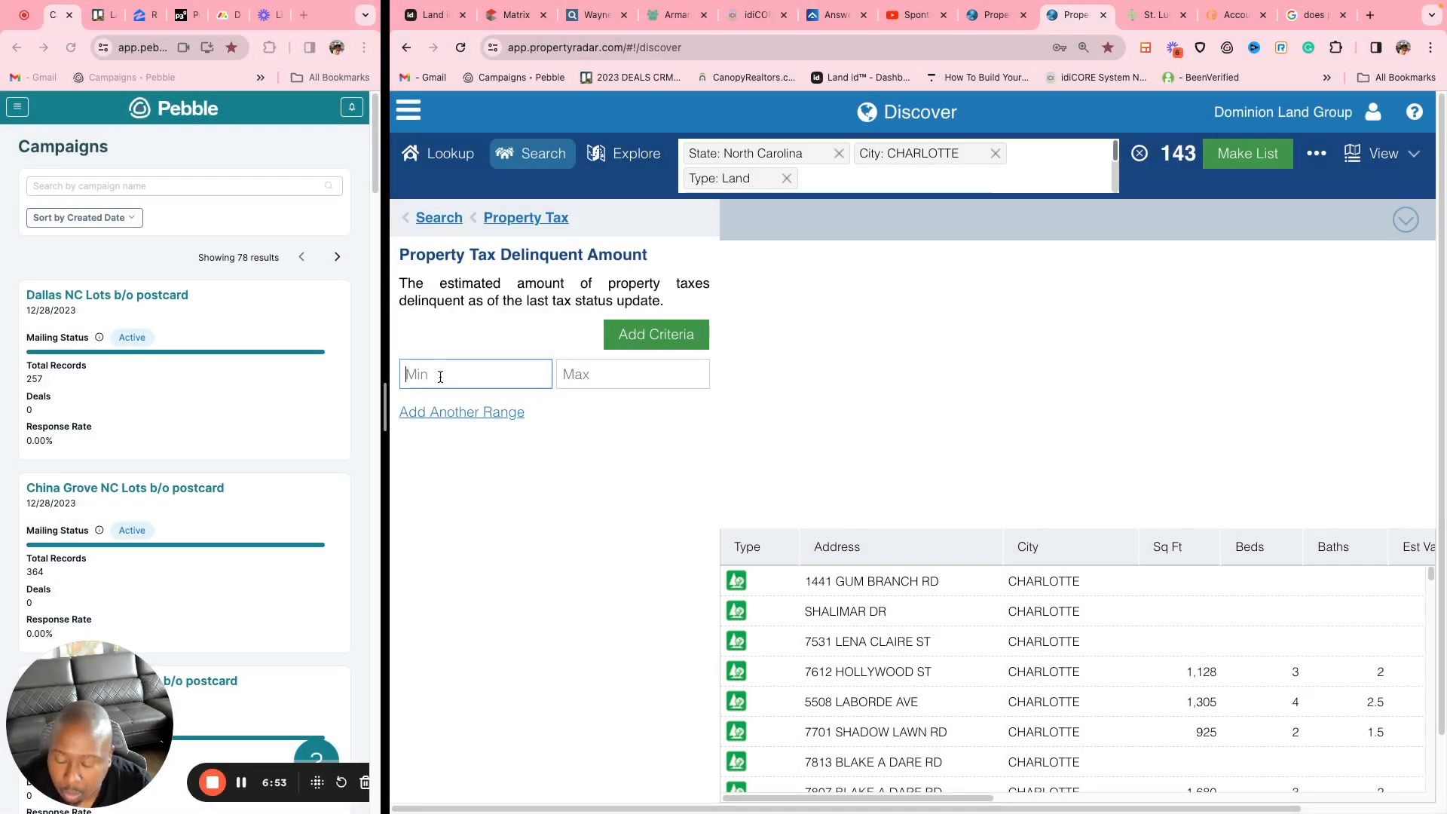
type("1000")
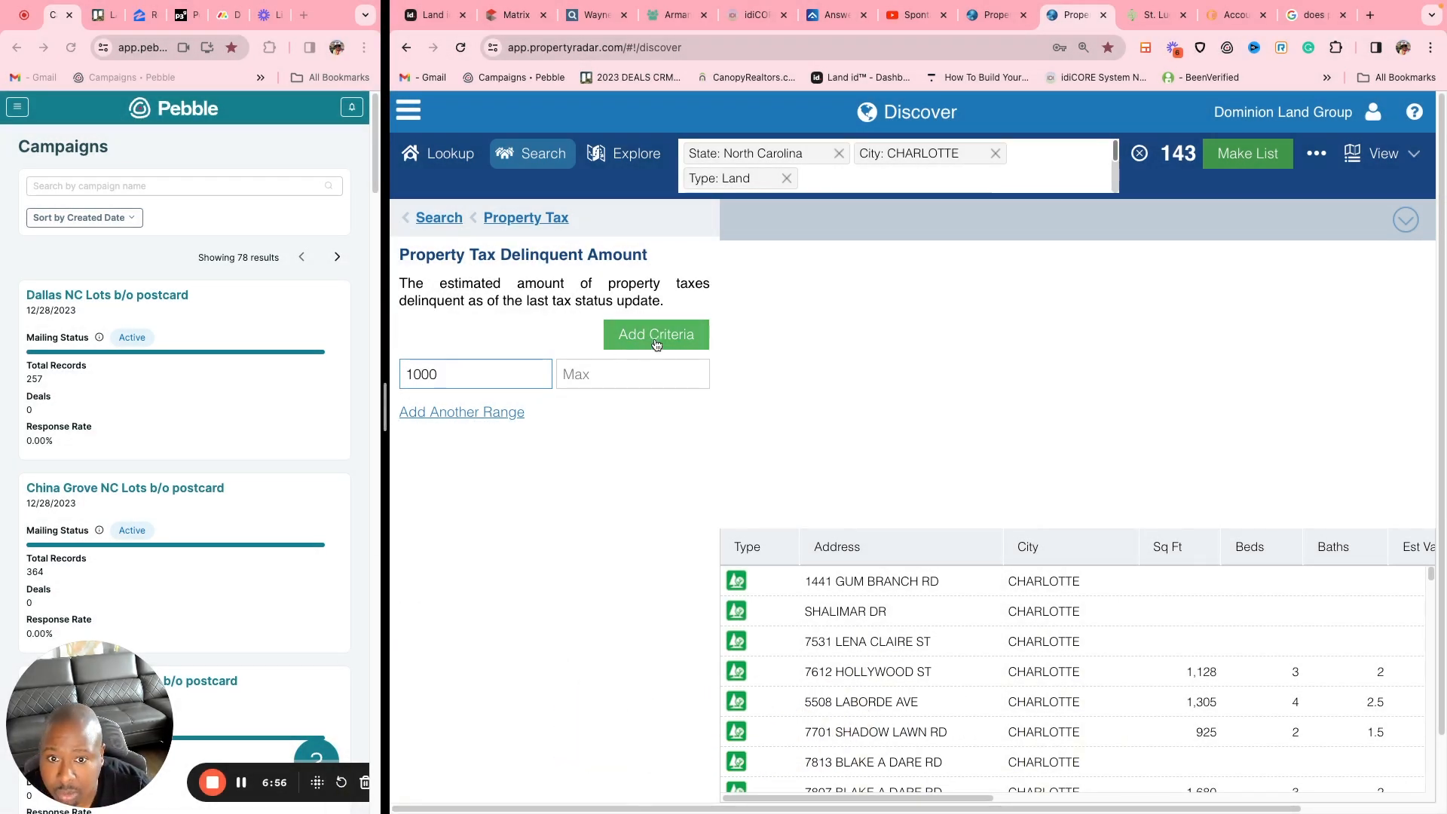
left_click(655, 341)
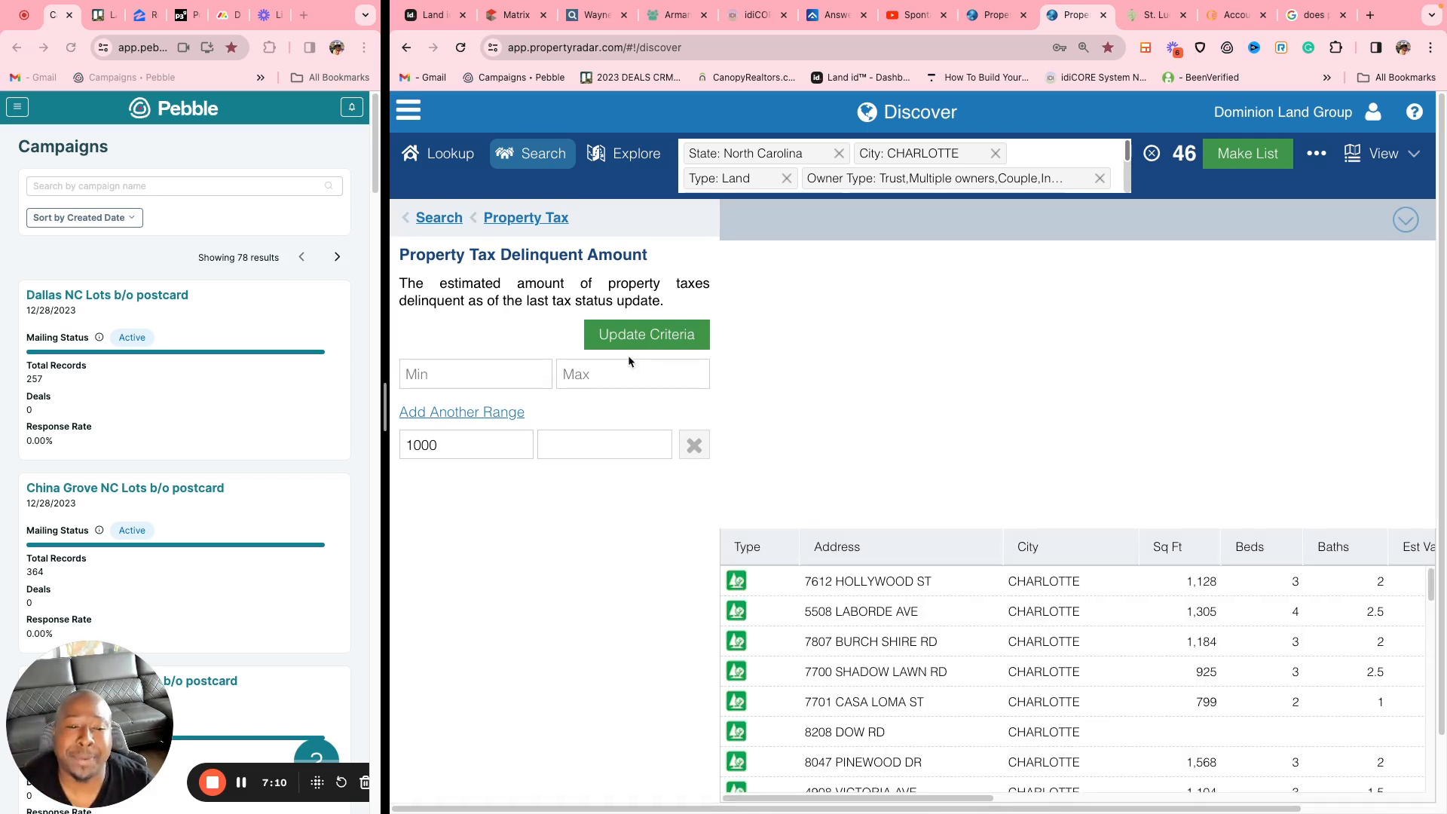
Step: Sort the property results by Beds in ascending order and look through the list for parcels with and without bedrooms
scroll(1282, 561, "down", 10)
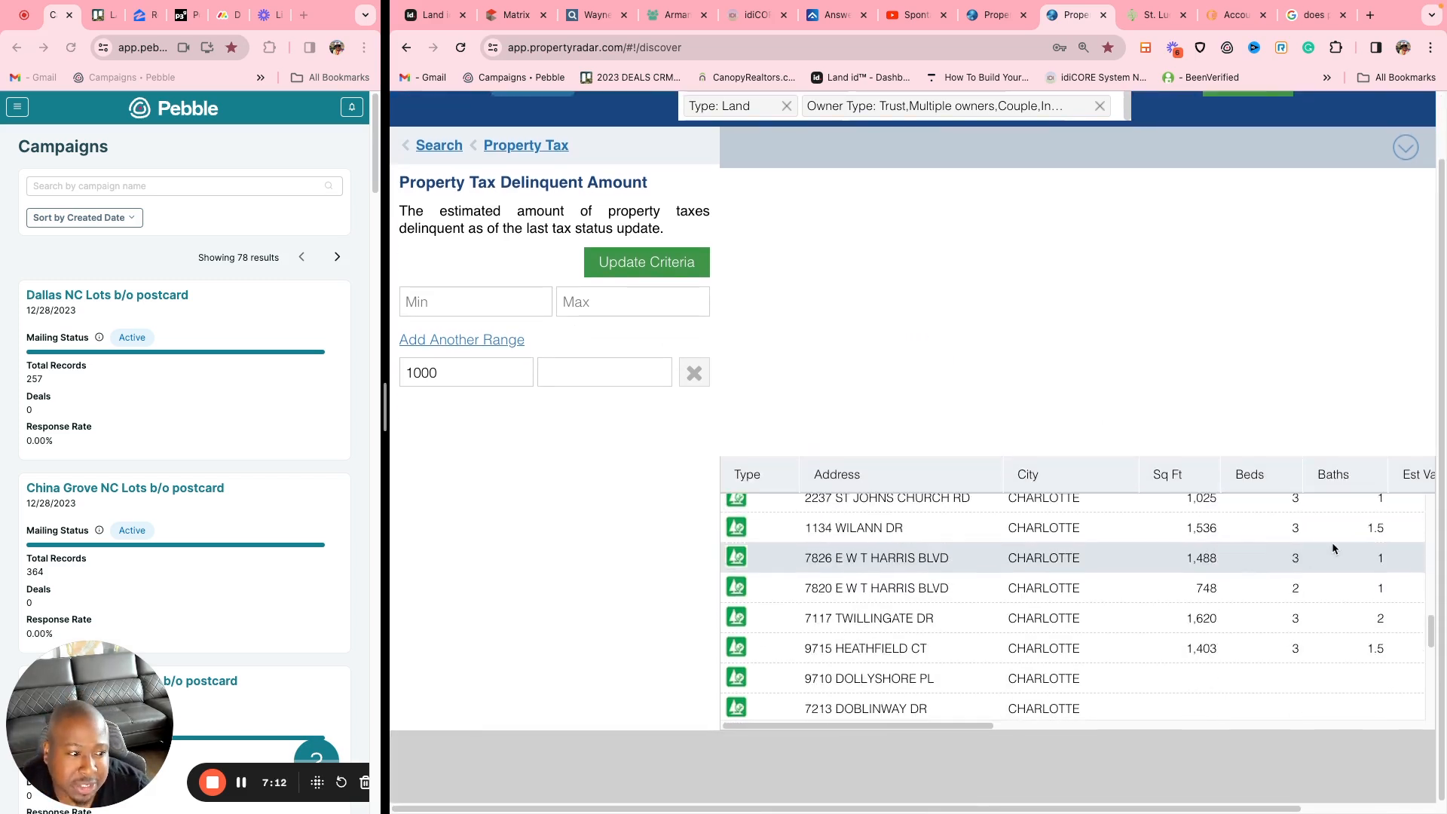
scroll(1268, 550, "up", 10)
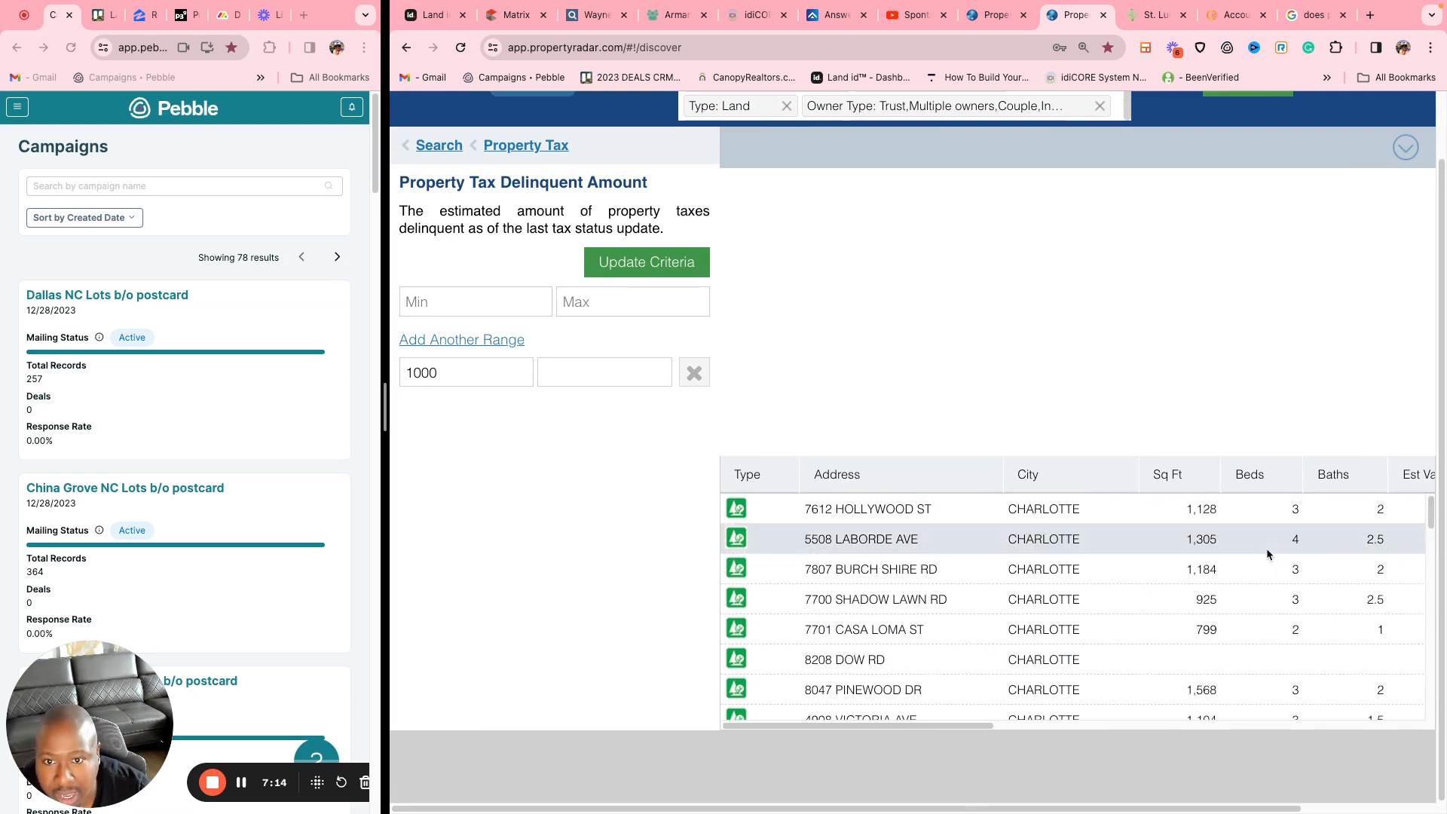
scroll(1311, 588, "down", 10)
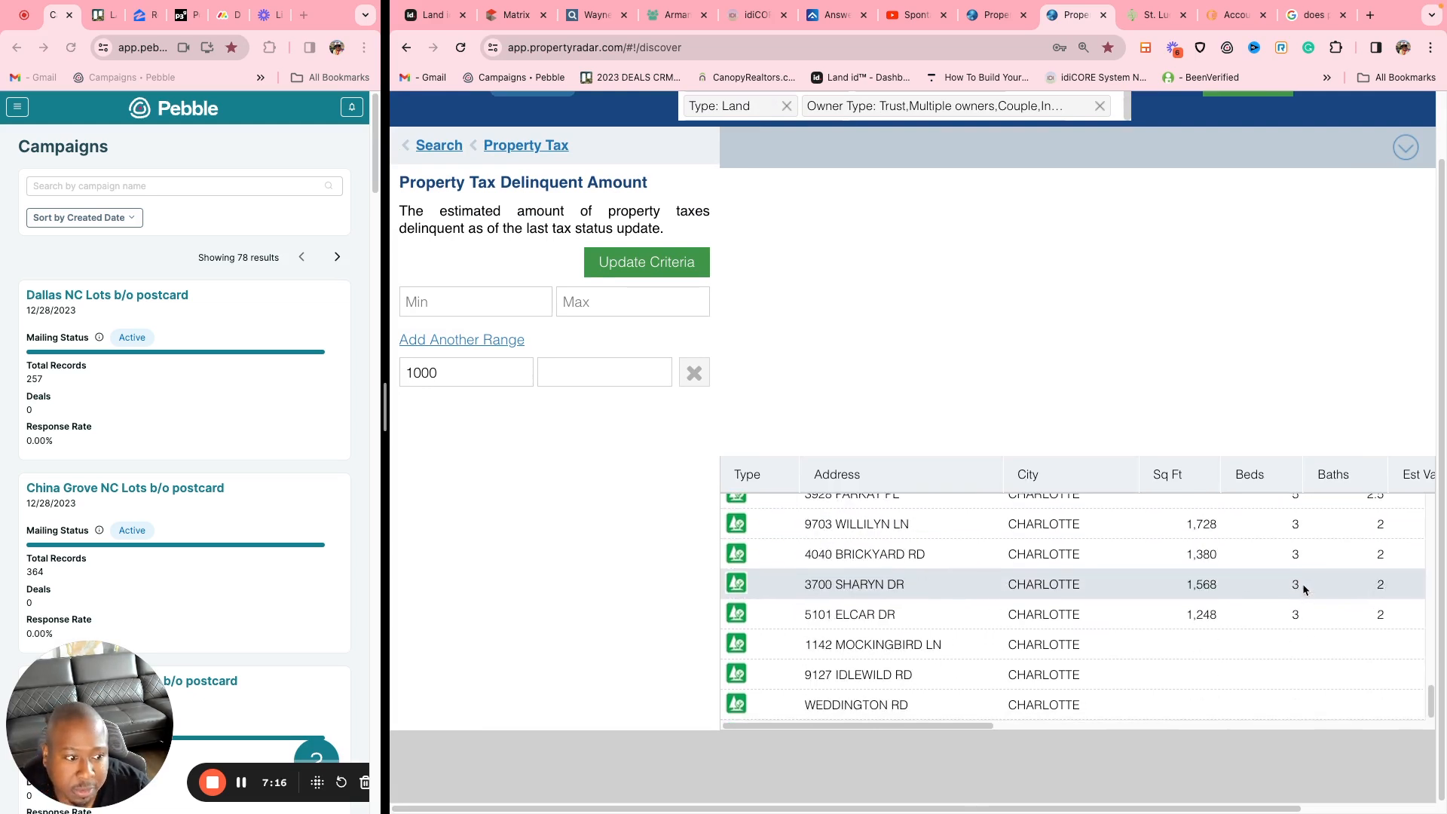
scroll(1302, 586, "up", 10)
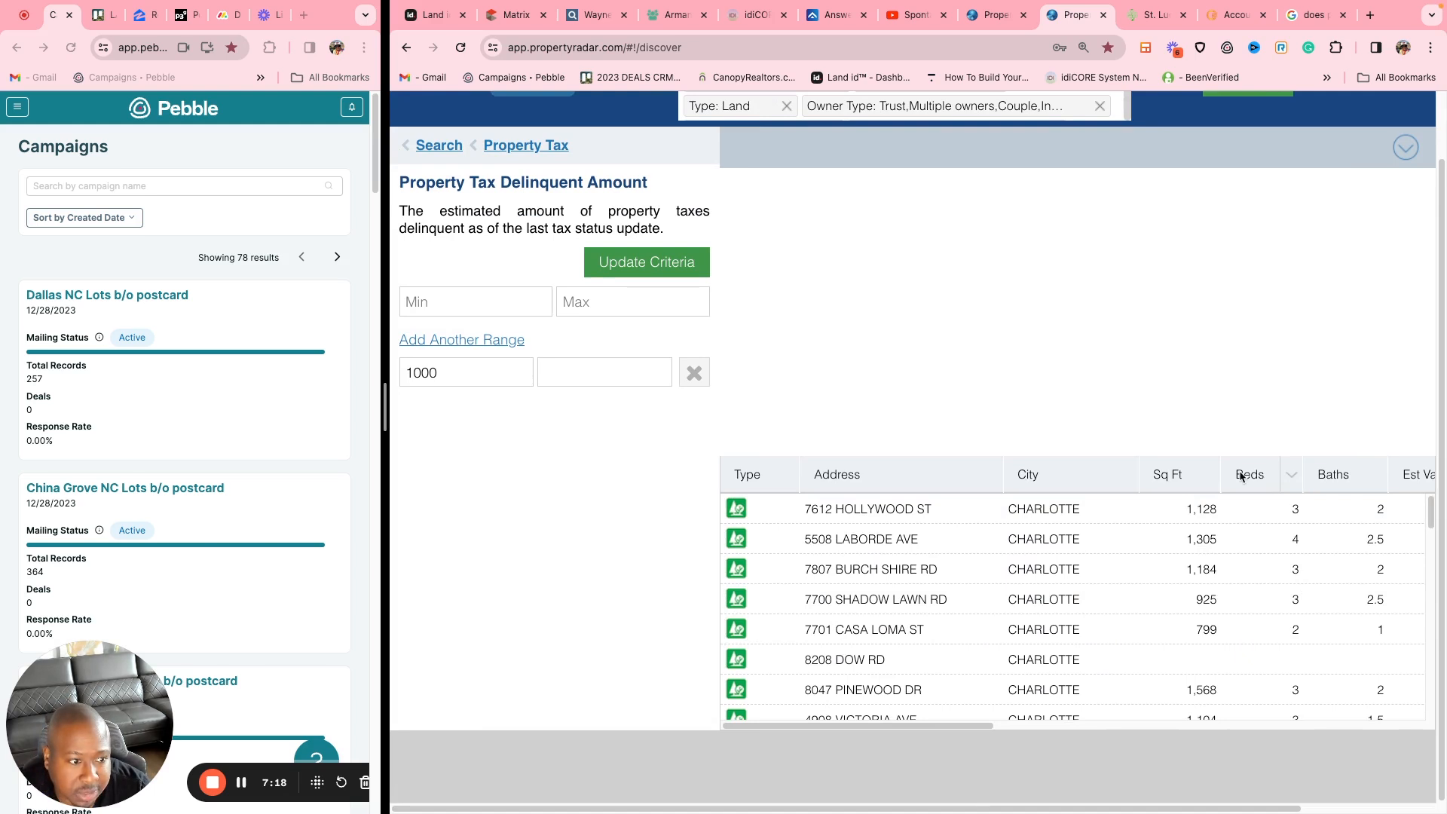
left_click(1291, 478)
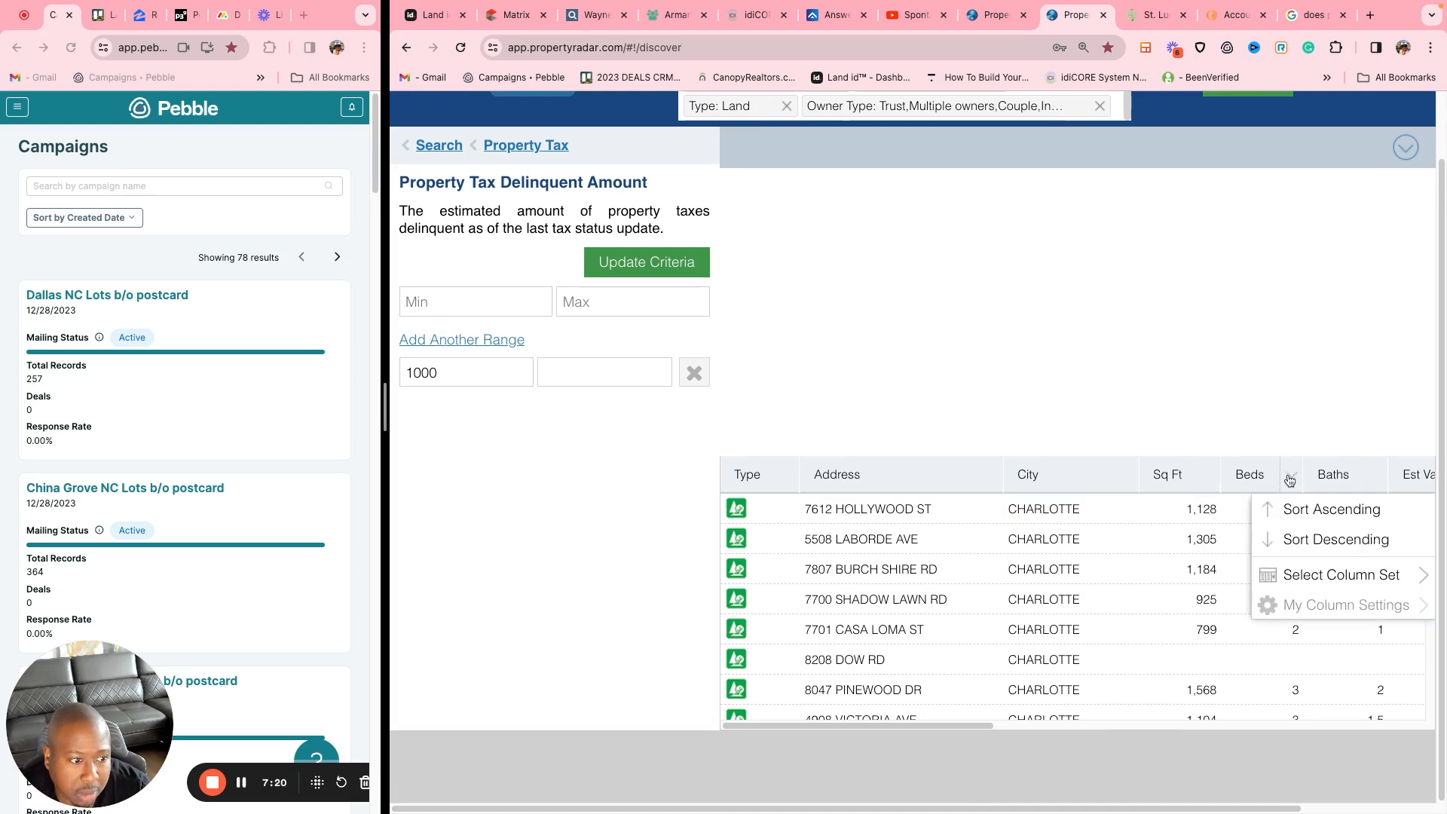
left_click(1318, 510)
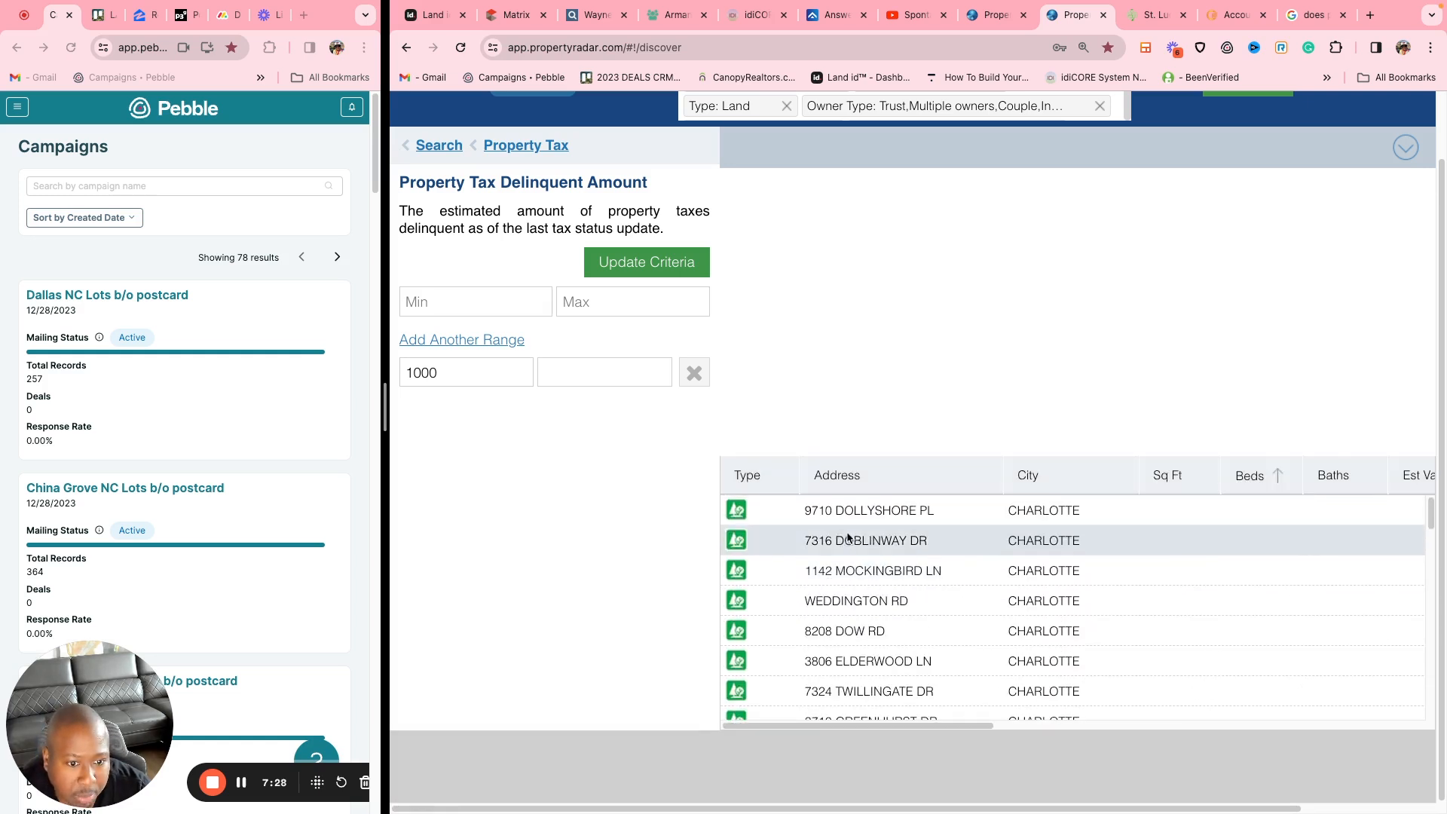
scroll(1177, 585, "down", 10)
scroll(1216, 588, "down", 5)
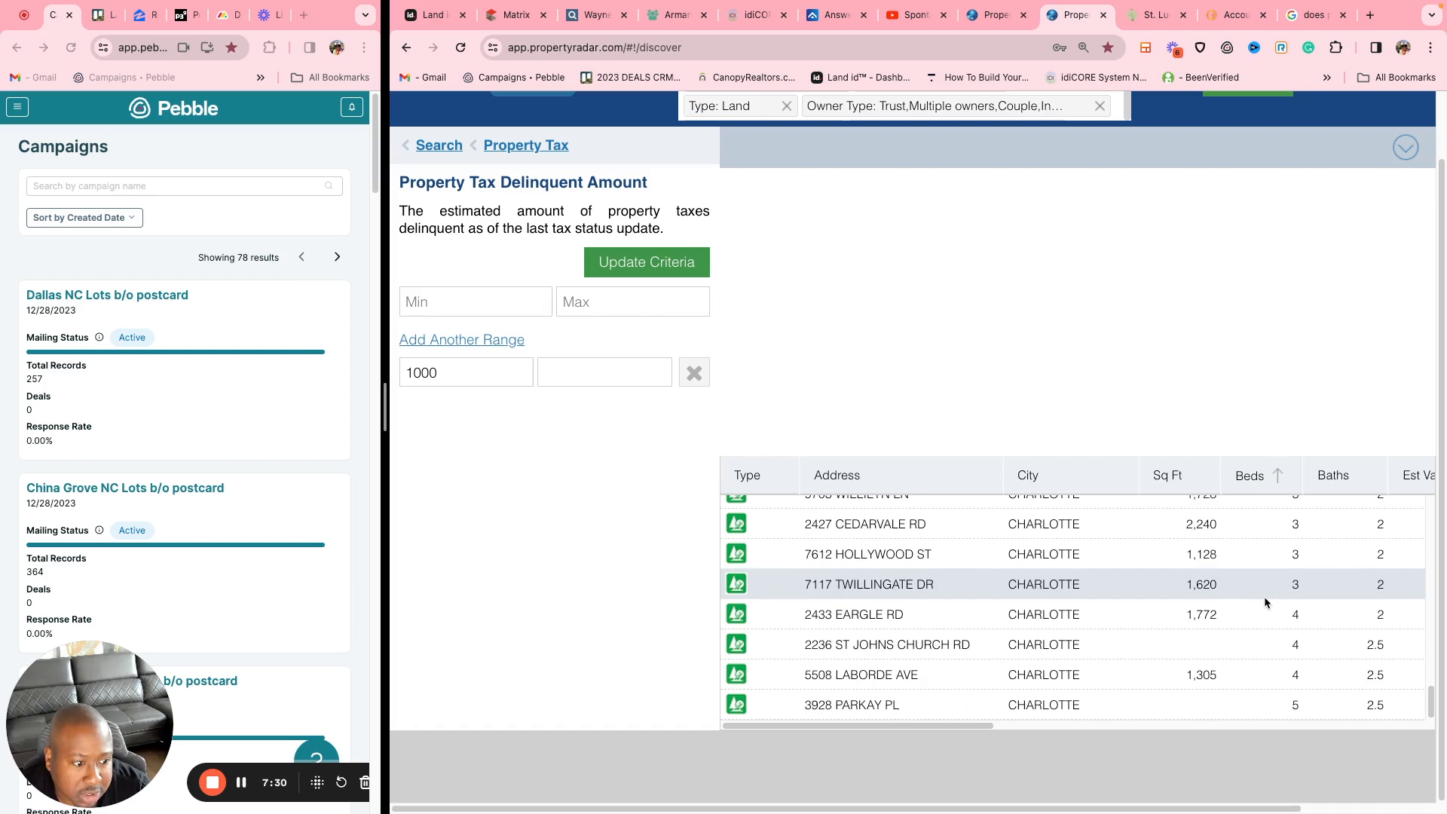
scroll(1296, 641, "up", 15)
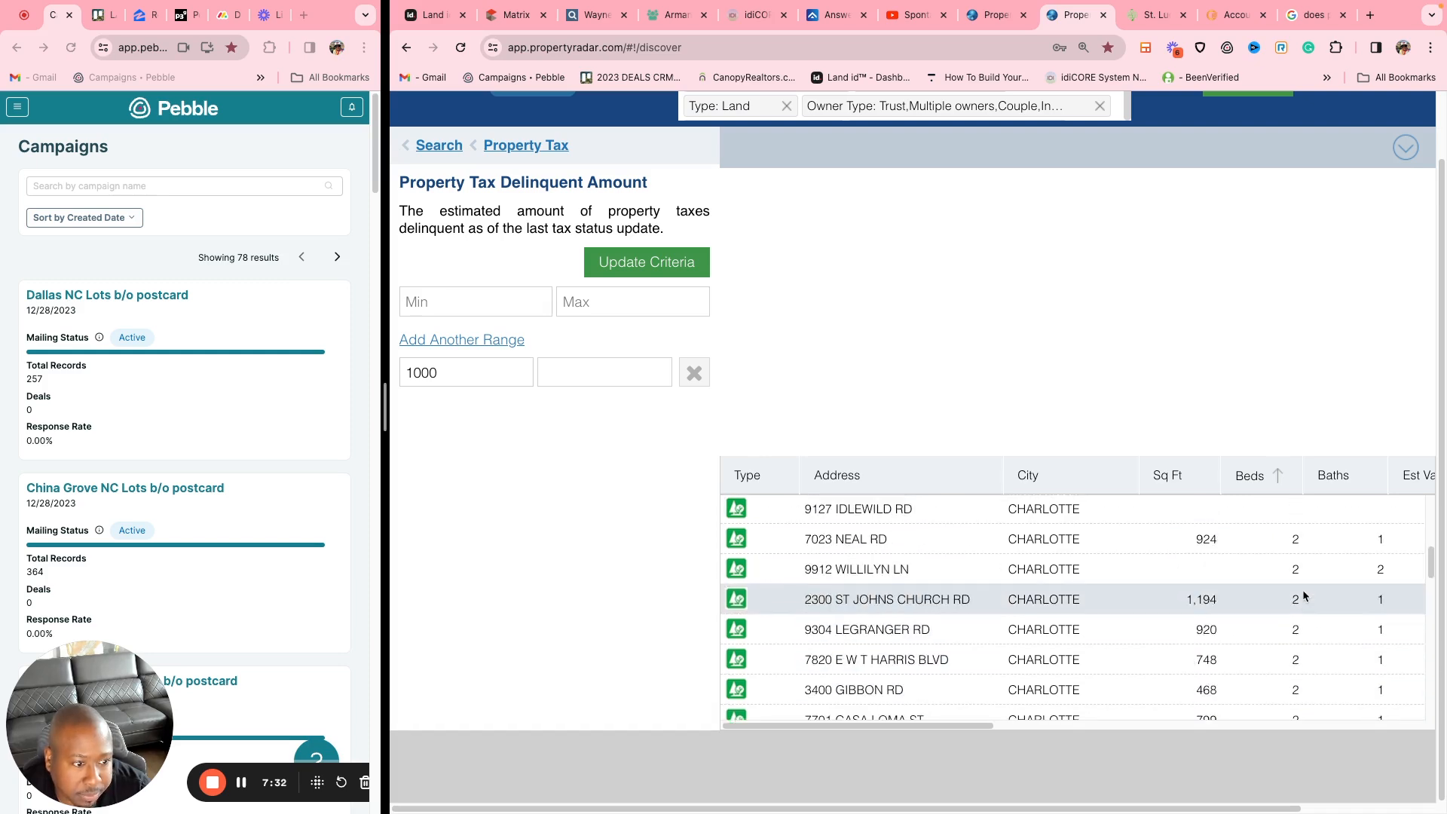
Step: Open the first parcel's record from the sorted results and review its transaction history and property details
left_click(946, 577)
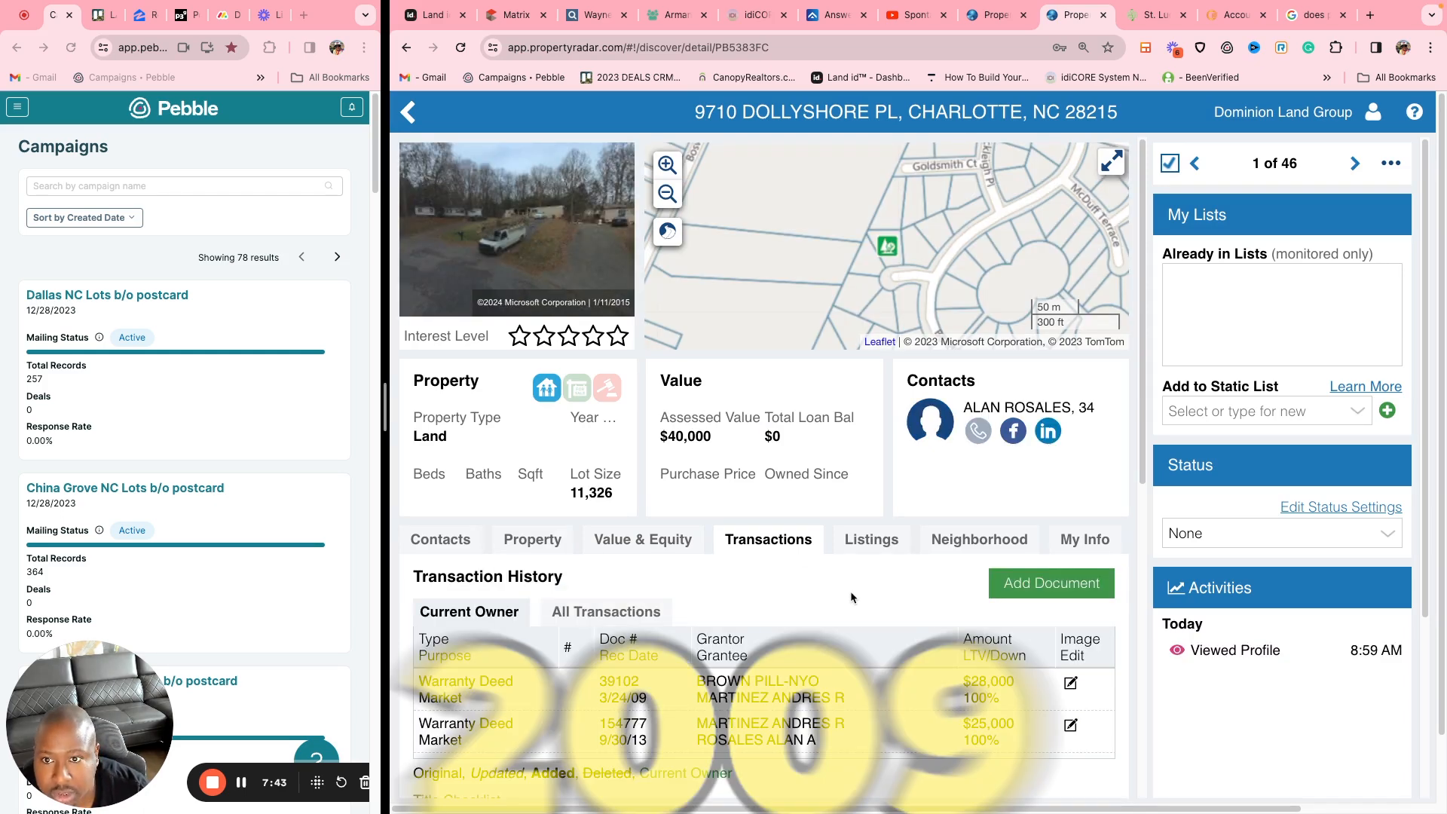
scroll(850, 591, "down", 2)
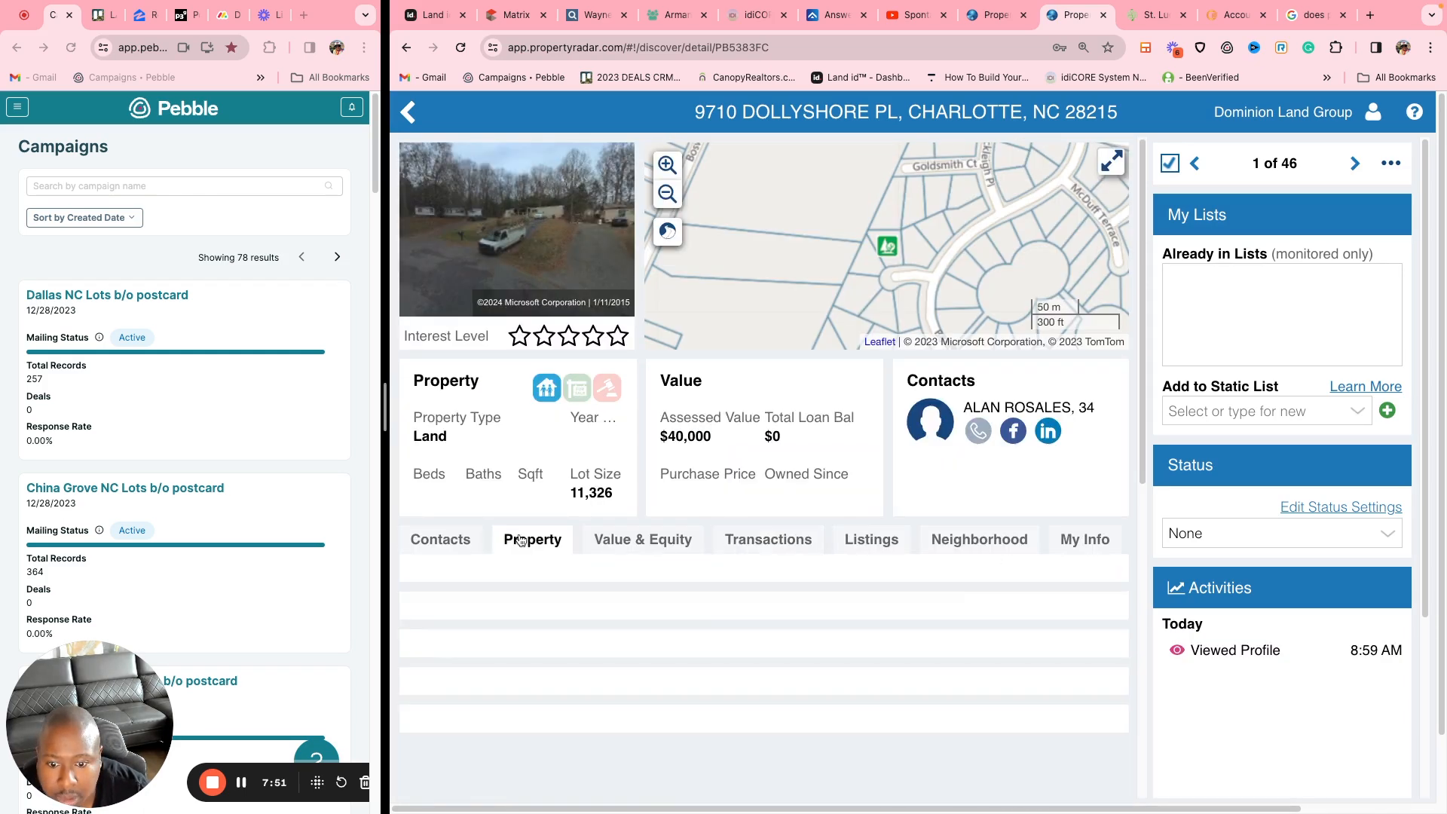
scroll(896, 580, "down", 10)
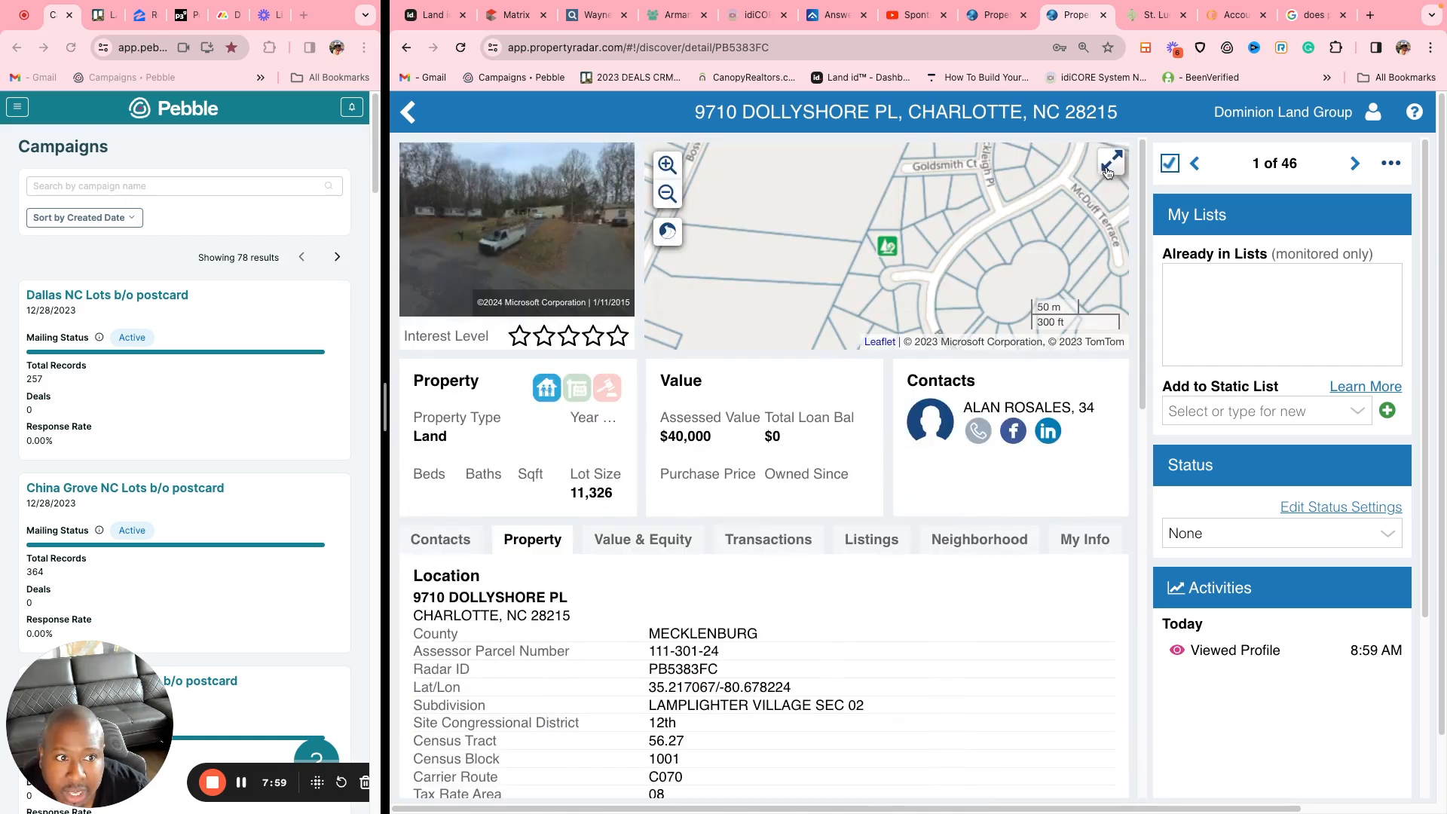
Step: Inspect the parcel on the full-size map with bird's-eye and street-level imagery, and return to its record
left_click(1109, 167)
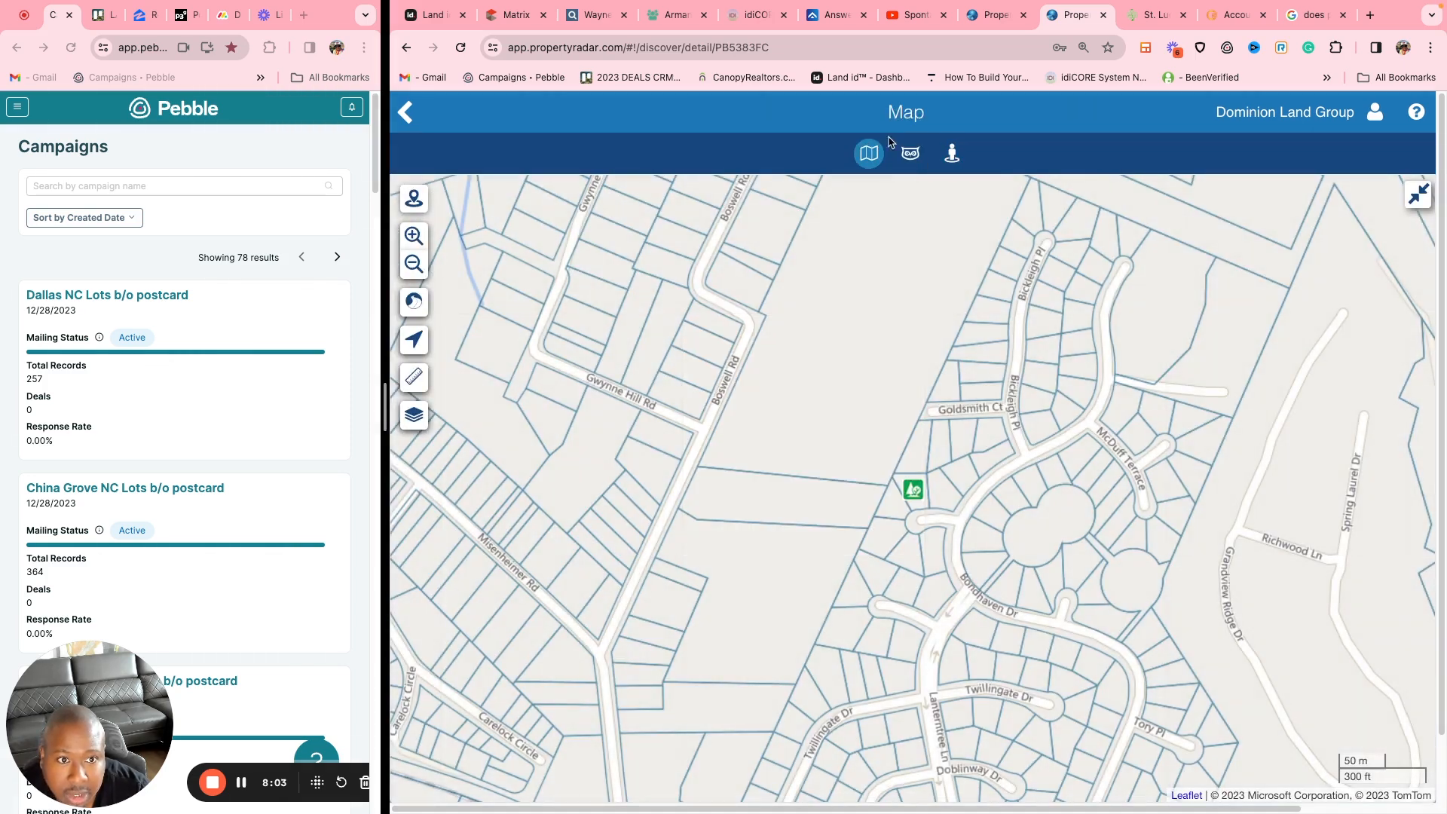
left_click(406, 112)
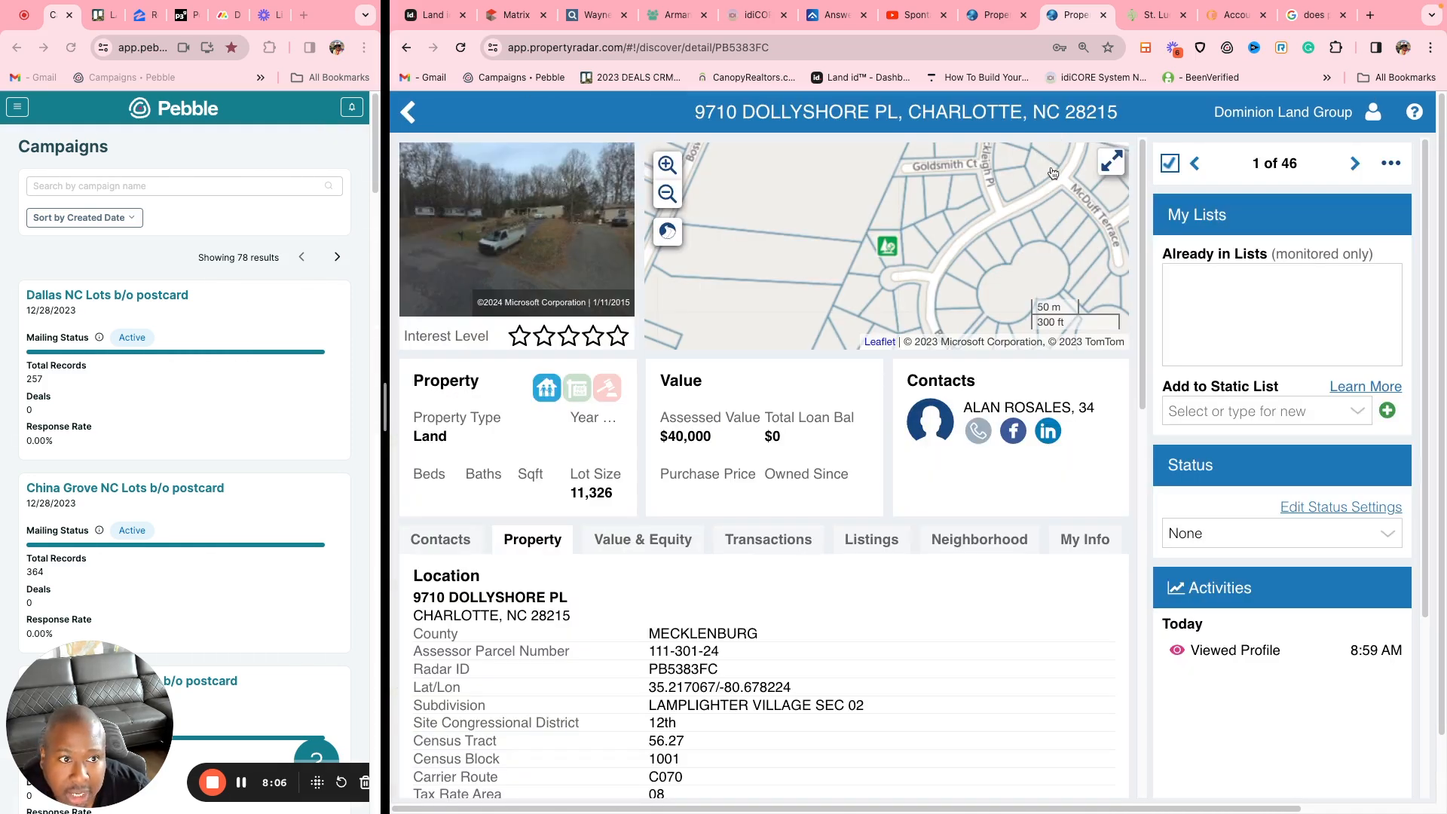
left_click(1110, 163)
left_click(915, 159)
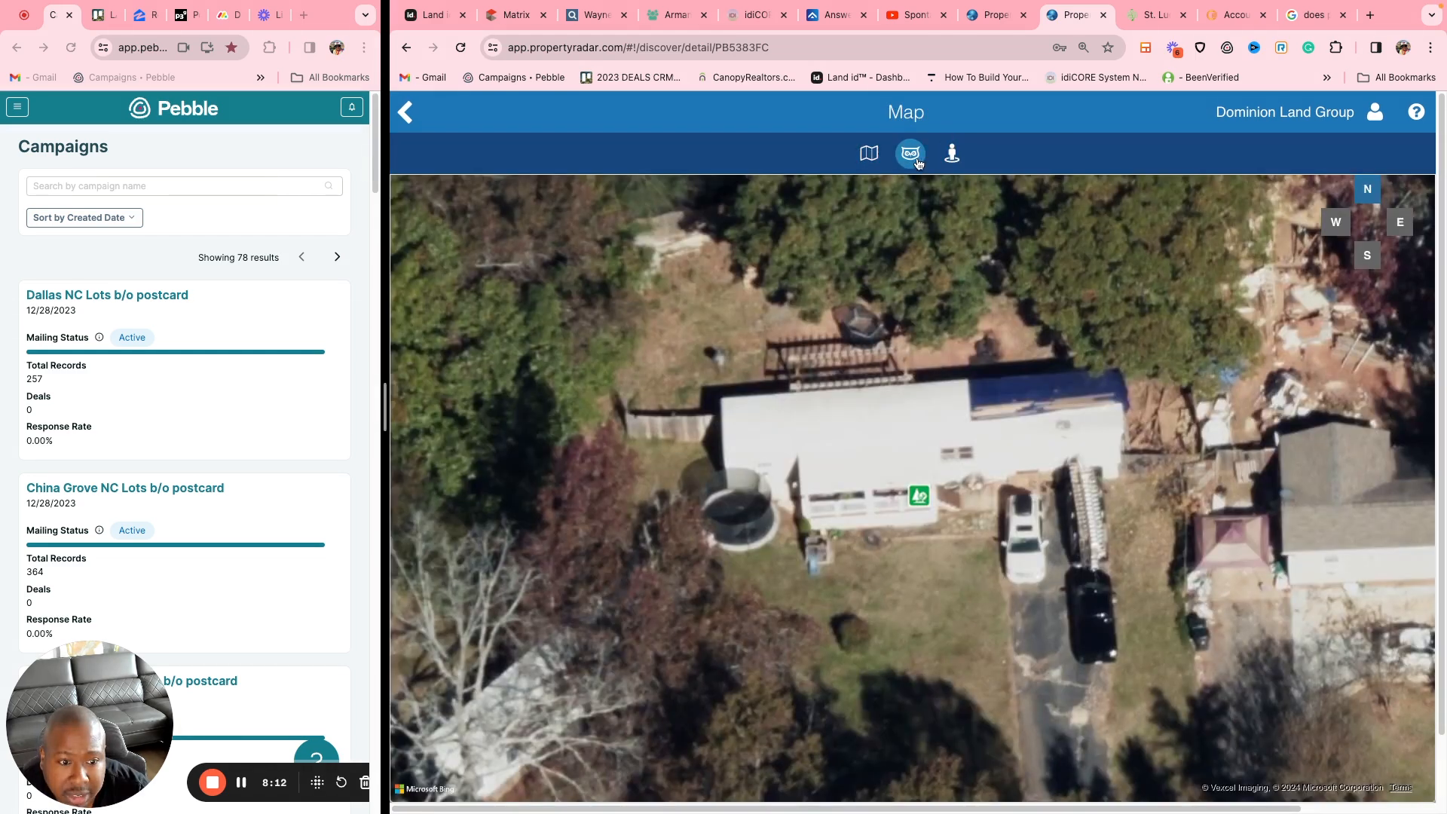
scroll(919, 587, "down", 3)
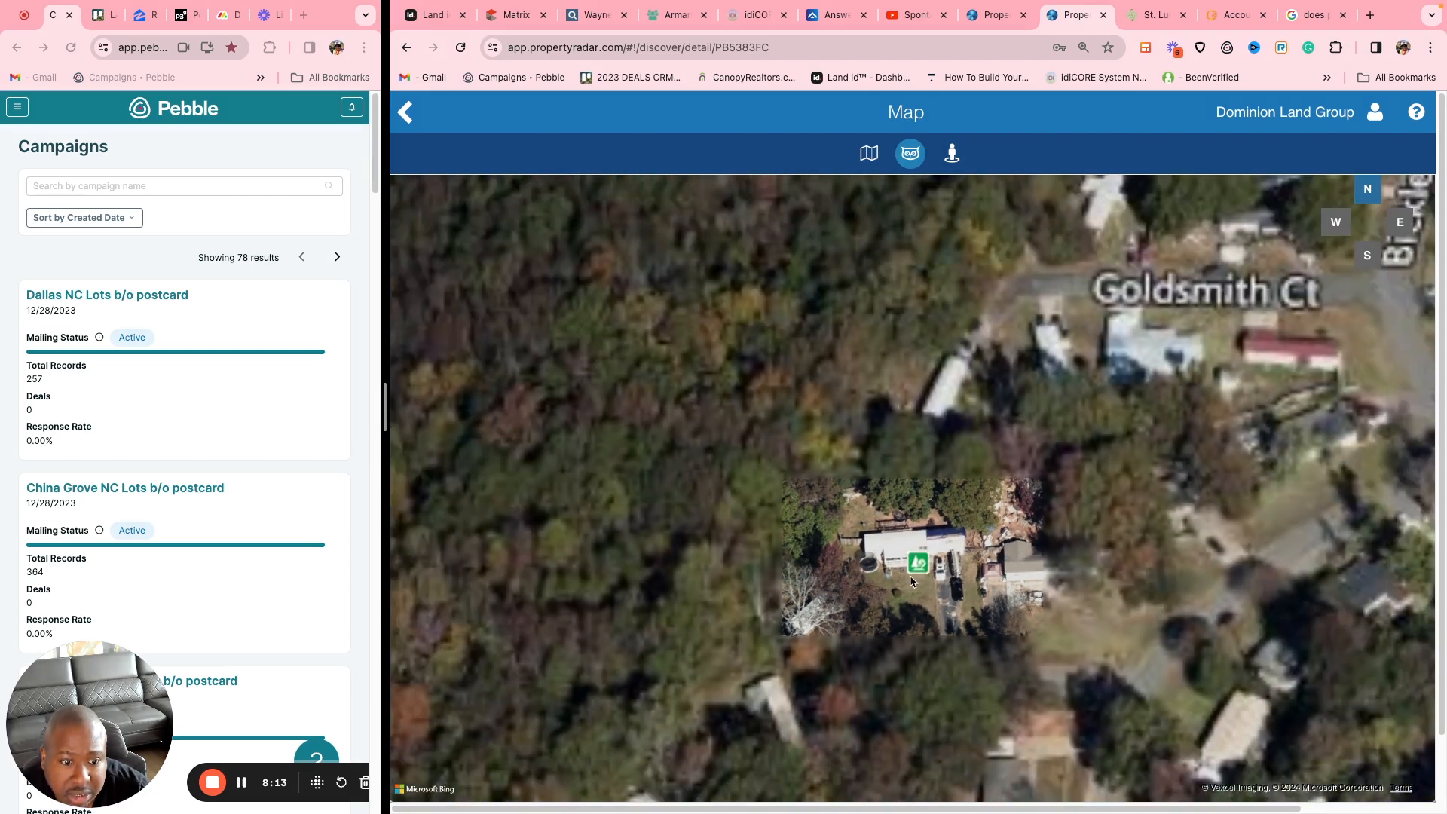
scroll(928, 588, "up", 2)
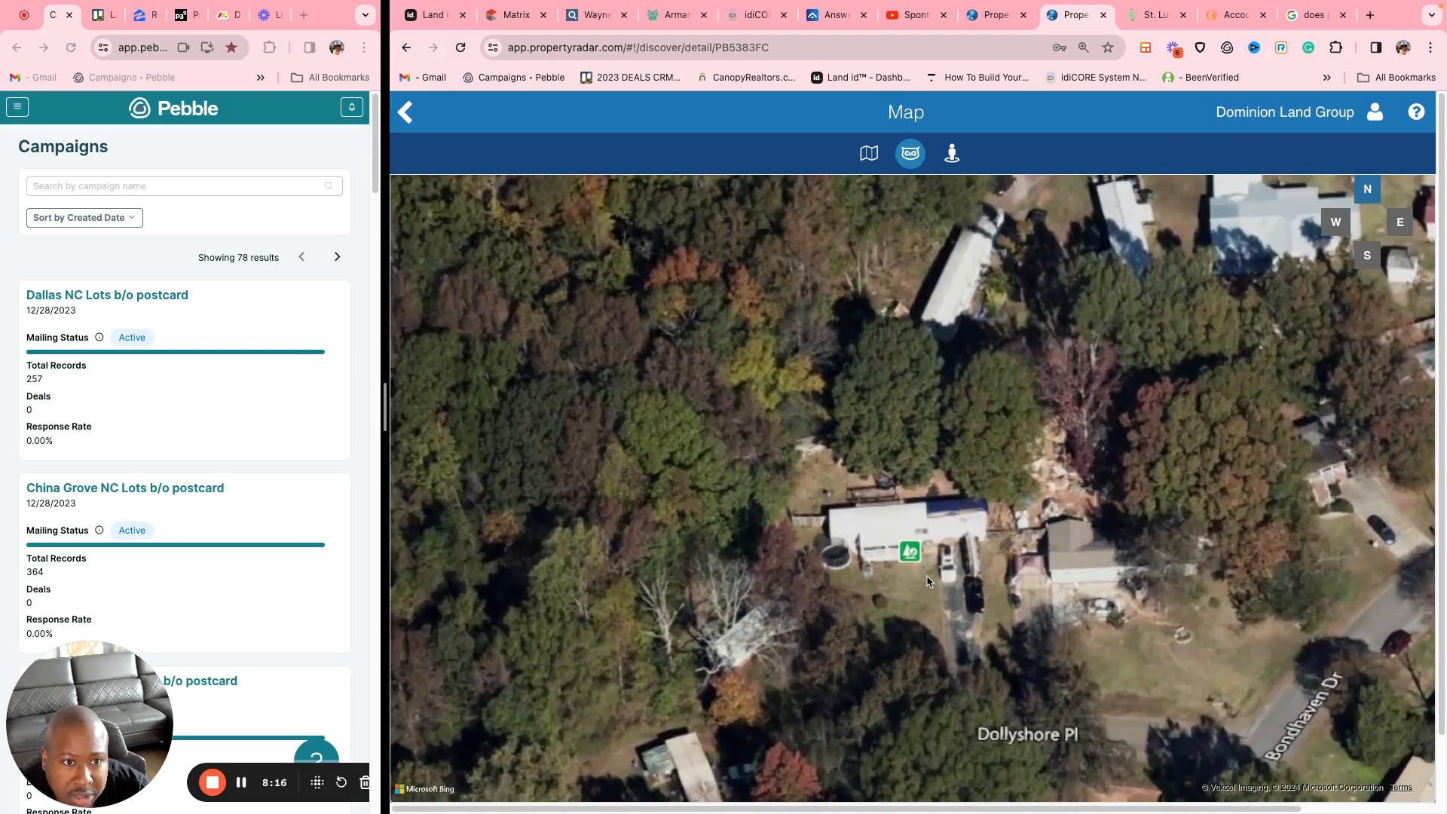
left_click(964, 163)
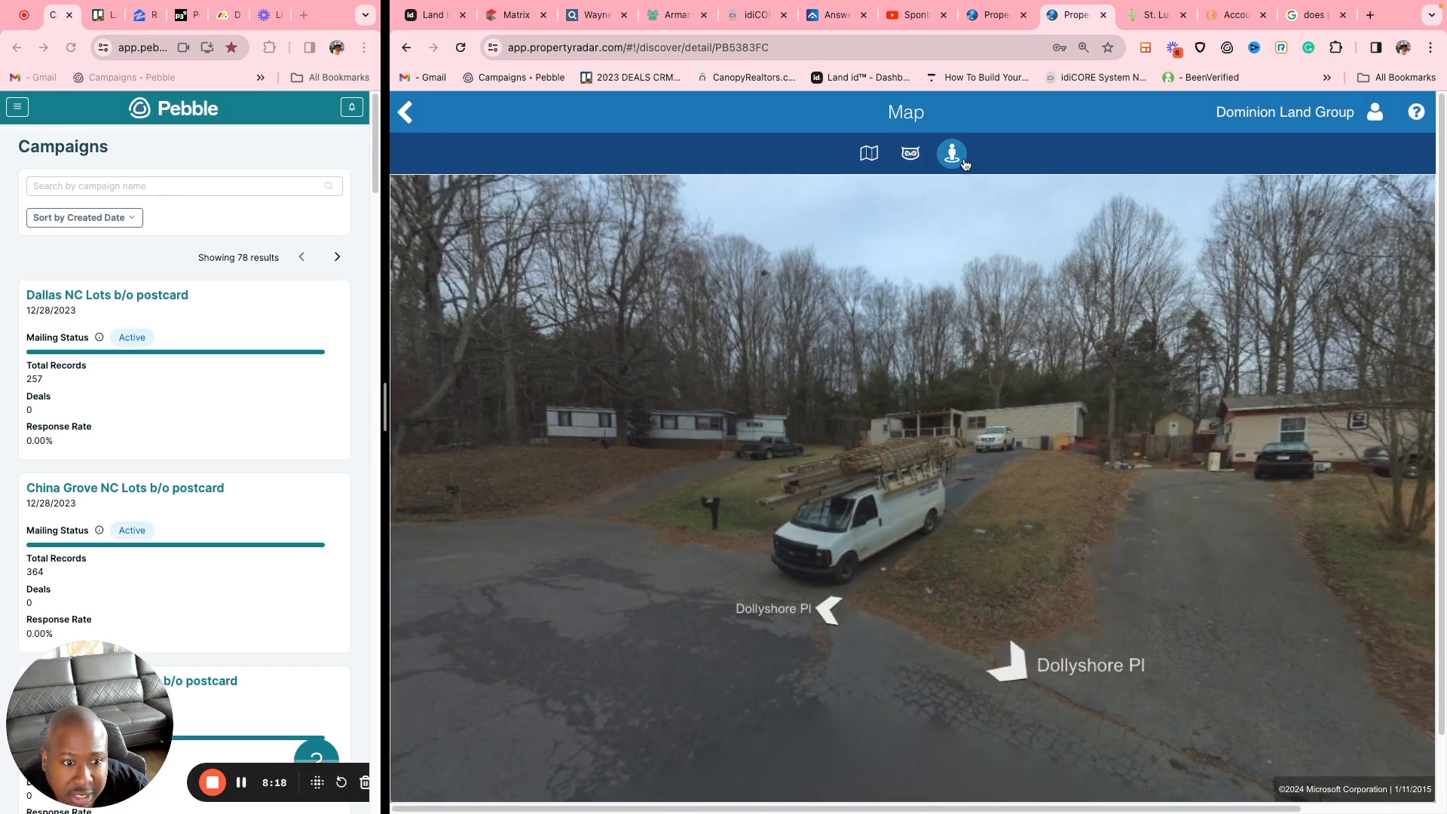
left_click(914, 154)
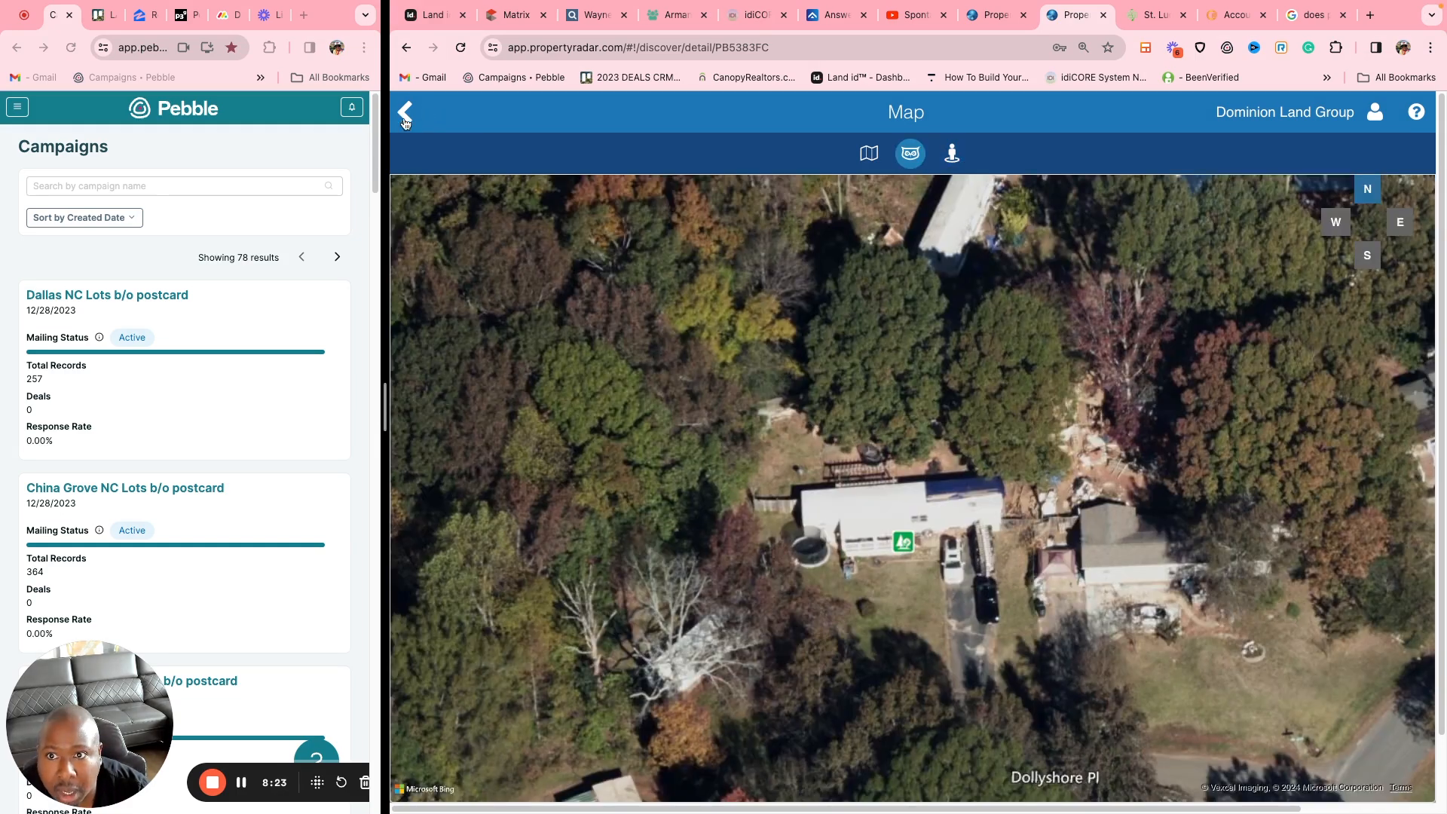
left_click(404, 117)
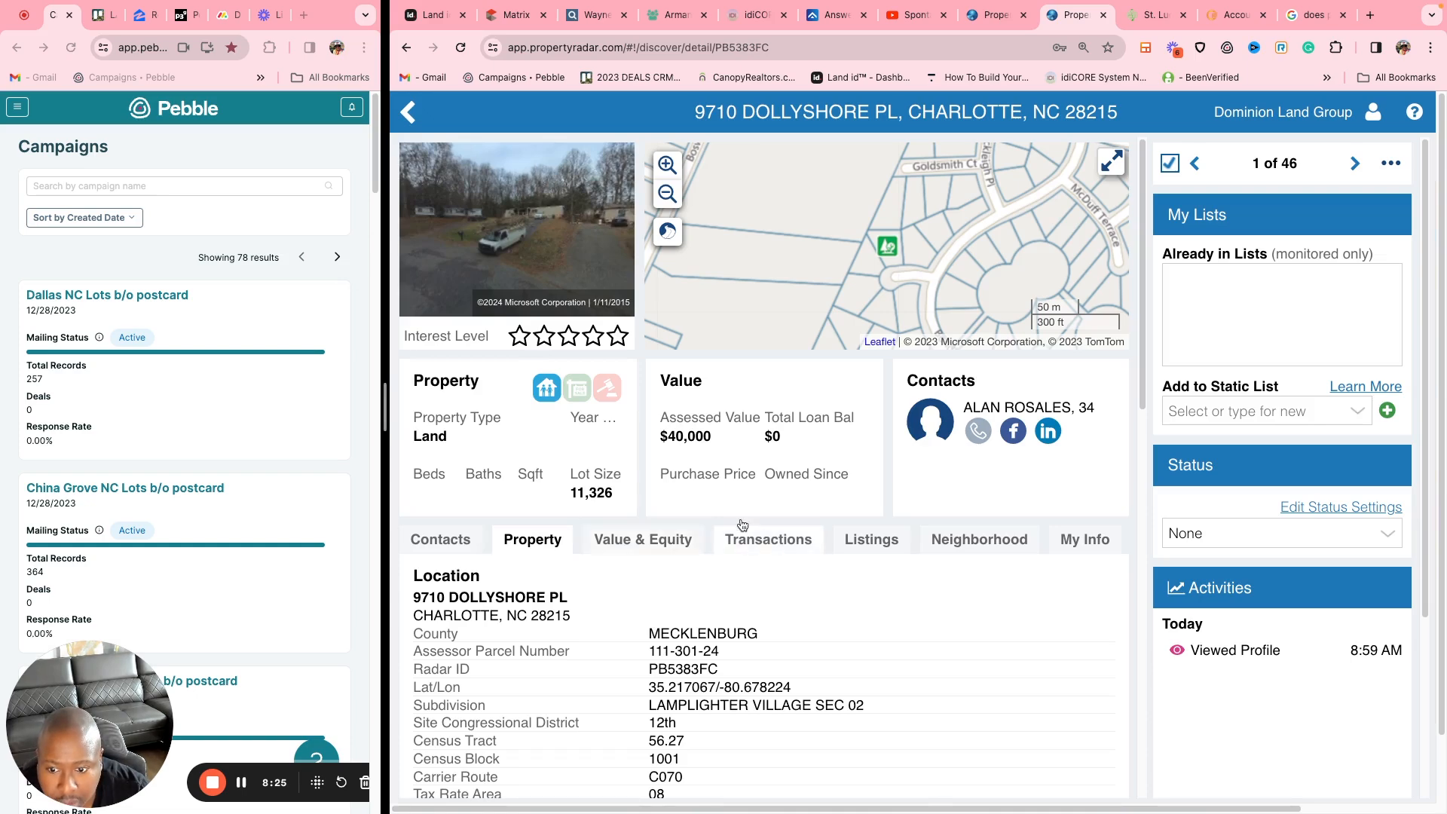
Step: Review the parcel's site, structure and property tax details, including the delinquent amount and missed payments
scroll(831, 573, "down", 4)
scroll(831, 573, "down", 5)
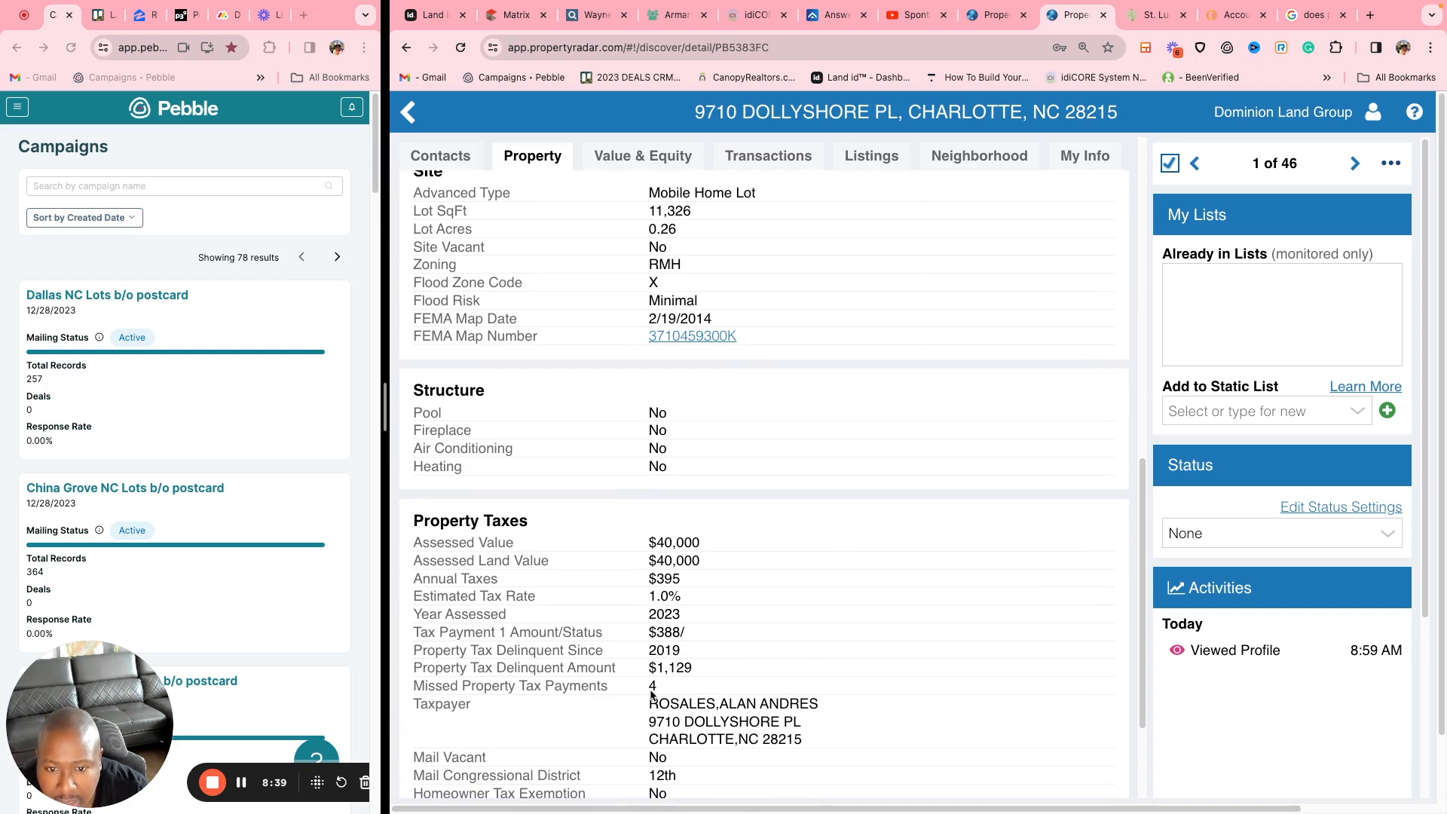
left_click_drag(386, 409, 624, 407)
scroll(843, 420, "up", 4)
scroll(843, 420, "up", 6)
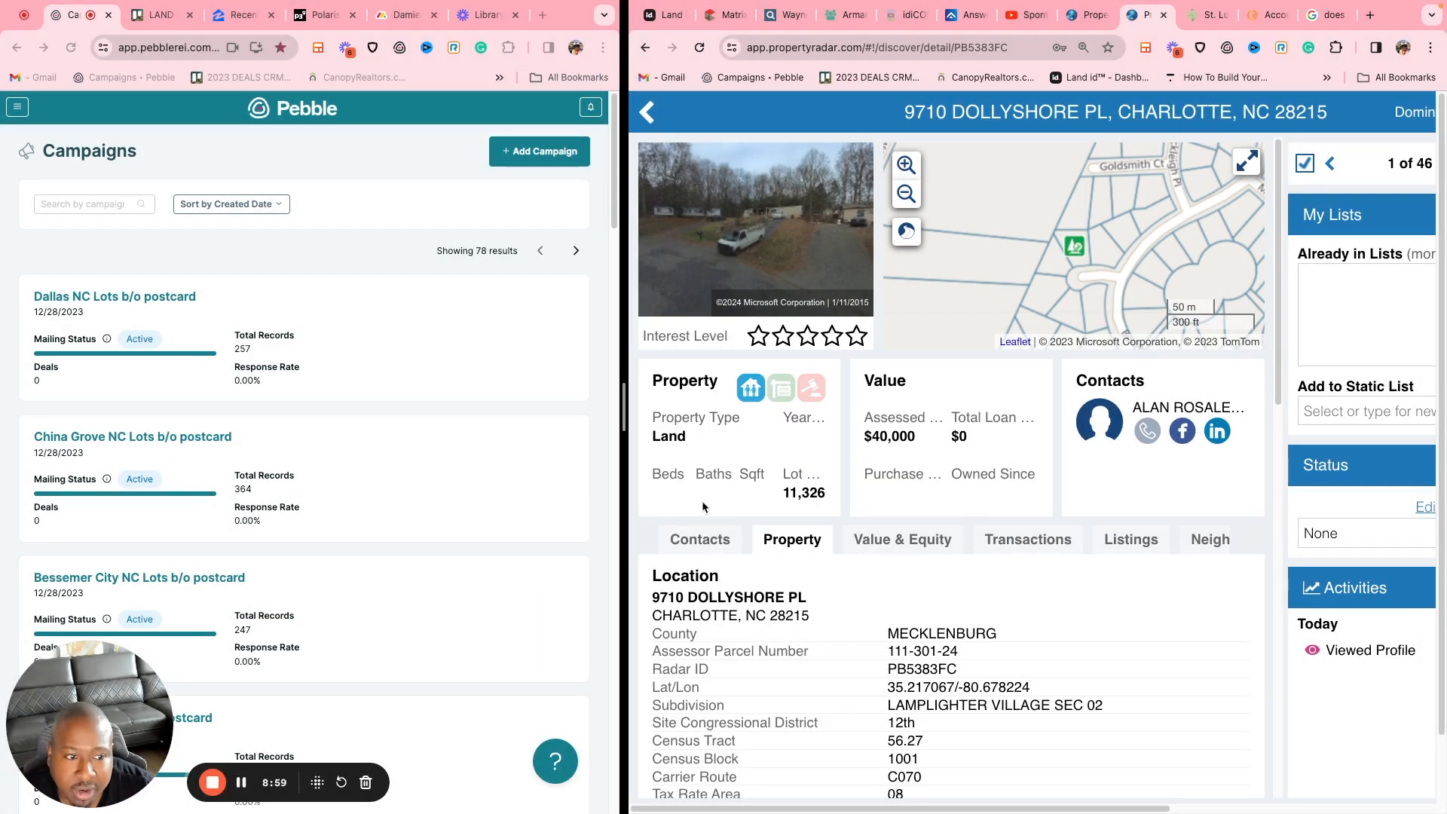
Step: Examine the parcel's value and equity summary and its comparable recent sales
scroll(1124, 543, "right", 3)
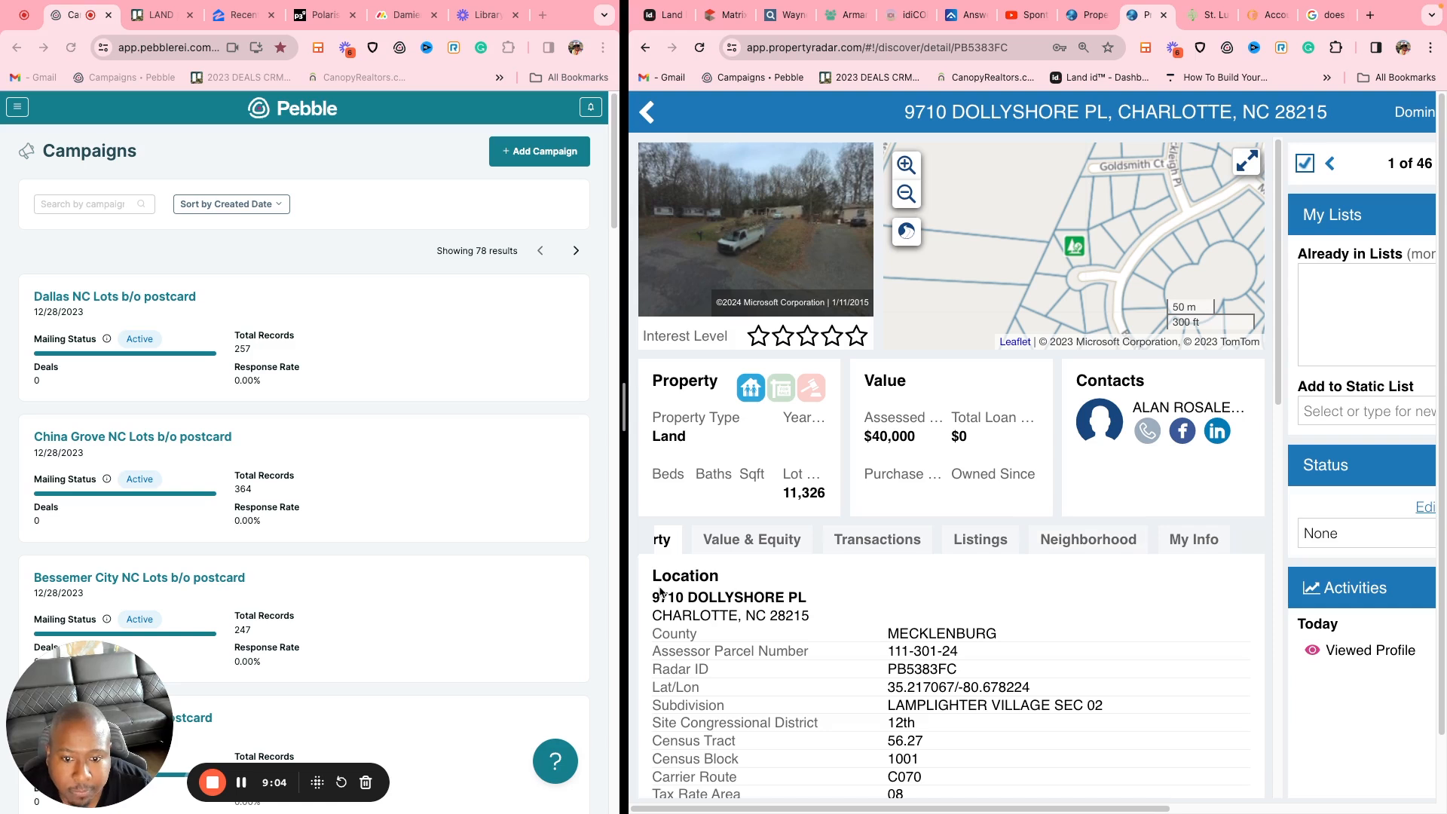
left_click(742, 540)
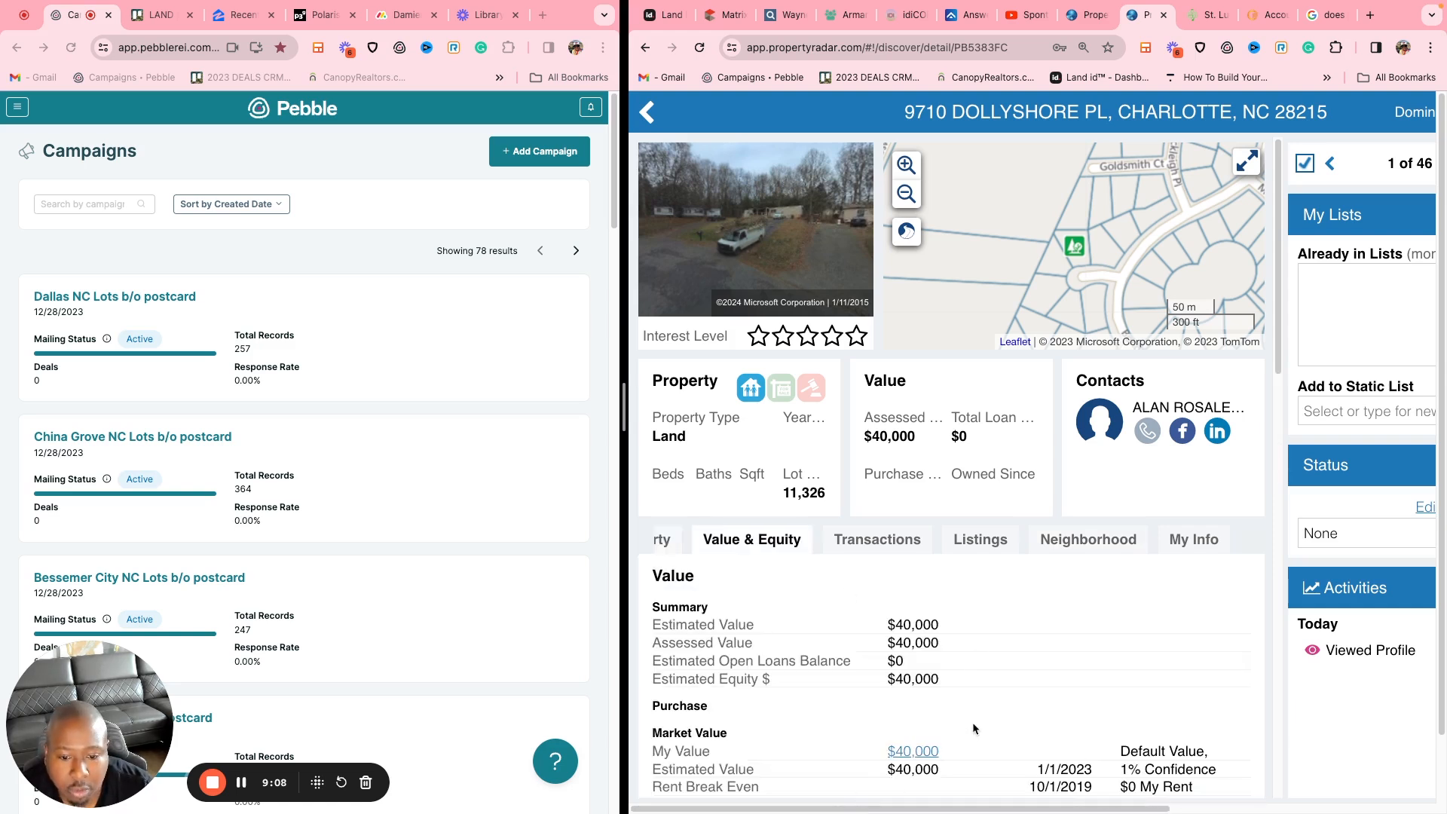
scroll(1039, 568, "down", 10)
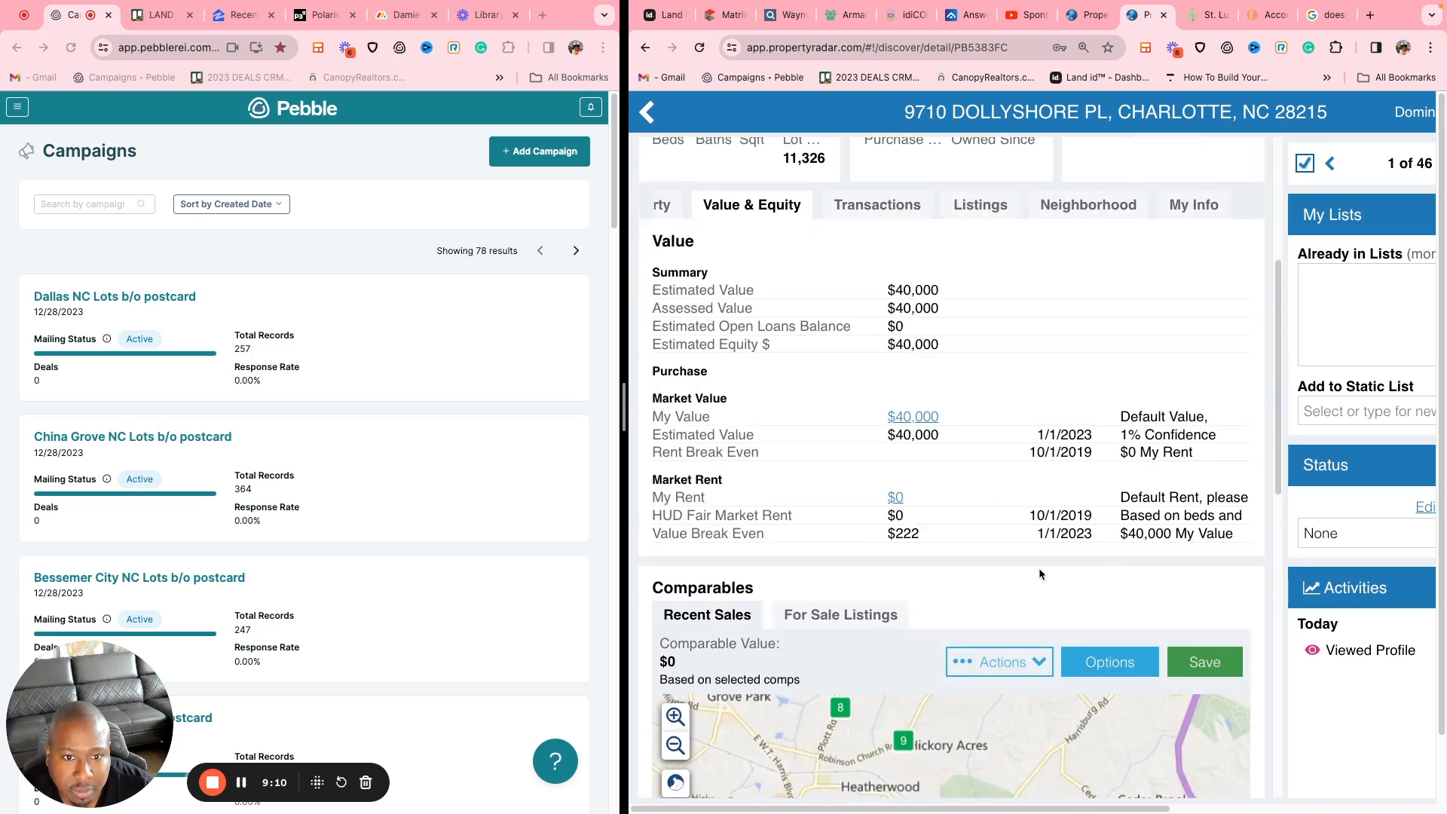
left_click_drag(625, 411, 118, 424)
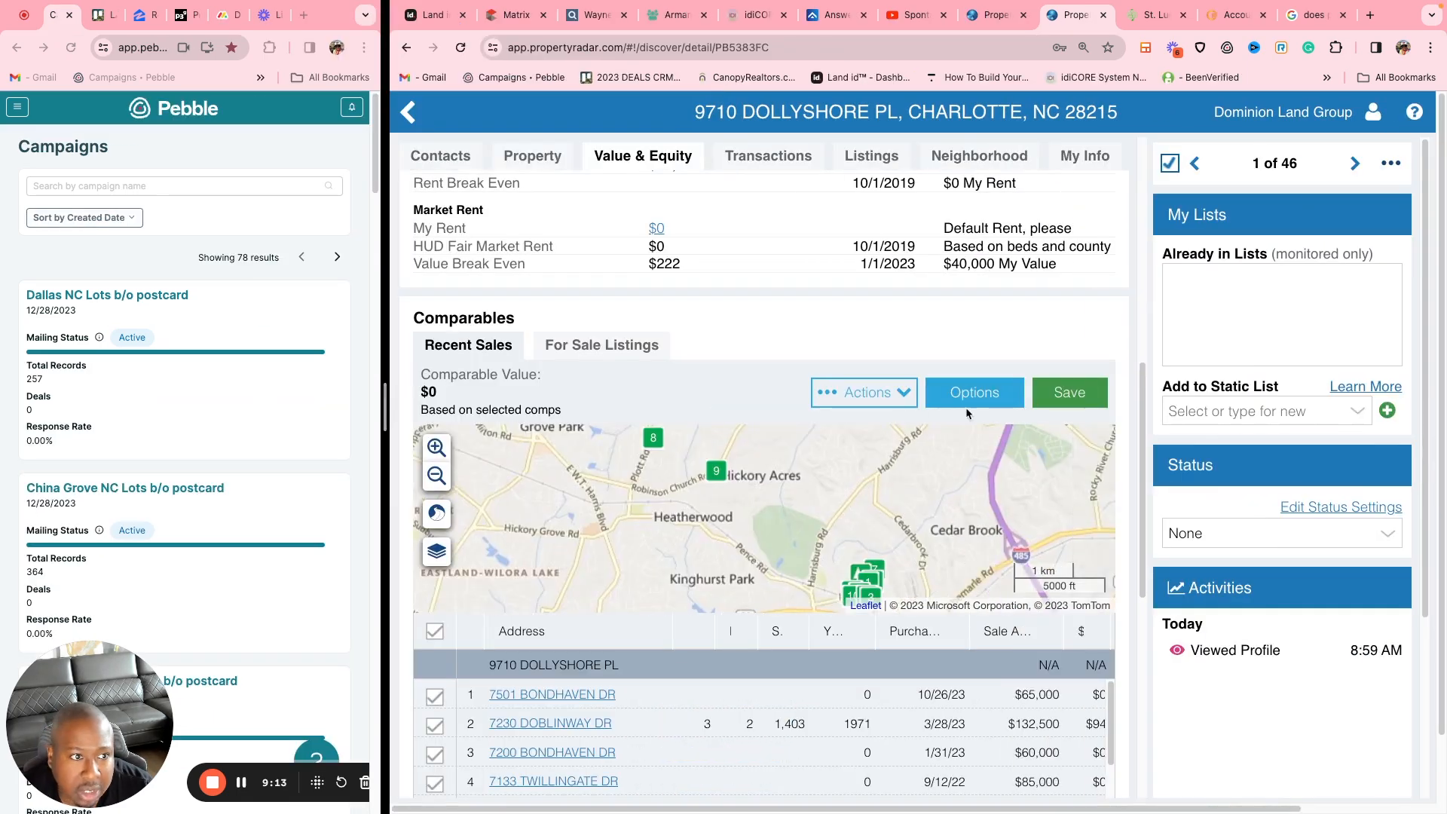
Step: Unlock the owner's phone numbers in the parcel's contacts and bring up their calling and texting options
scroll(771, 392, "up", 10)
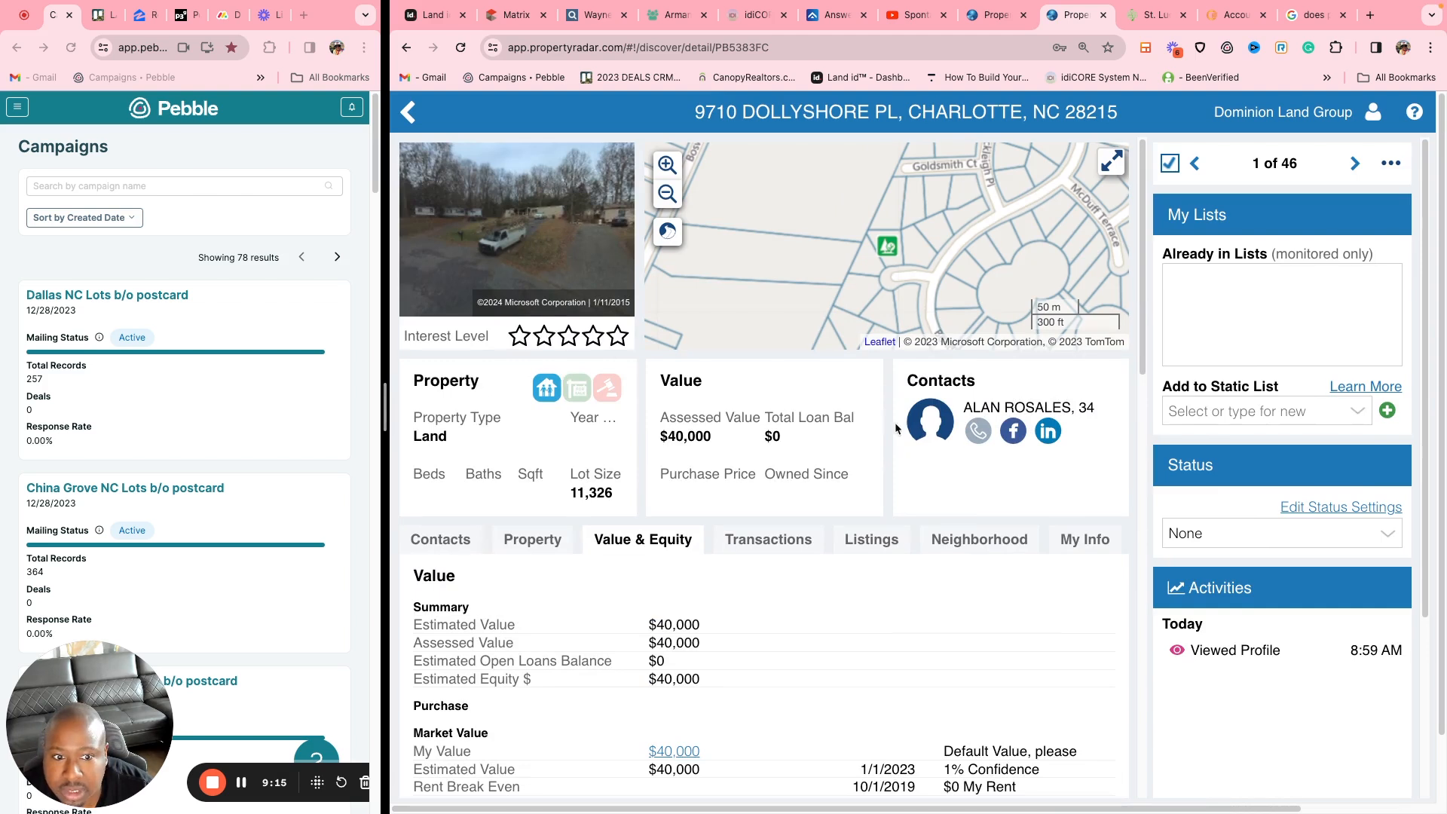
left_click(984, 434)
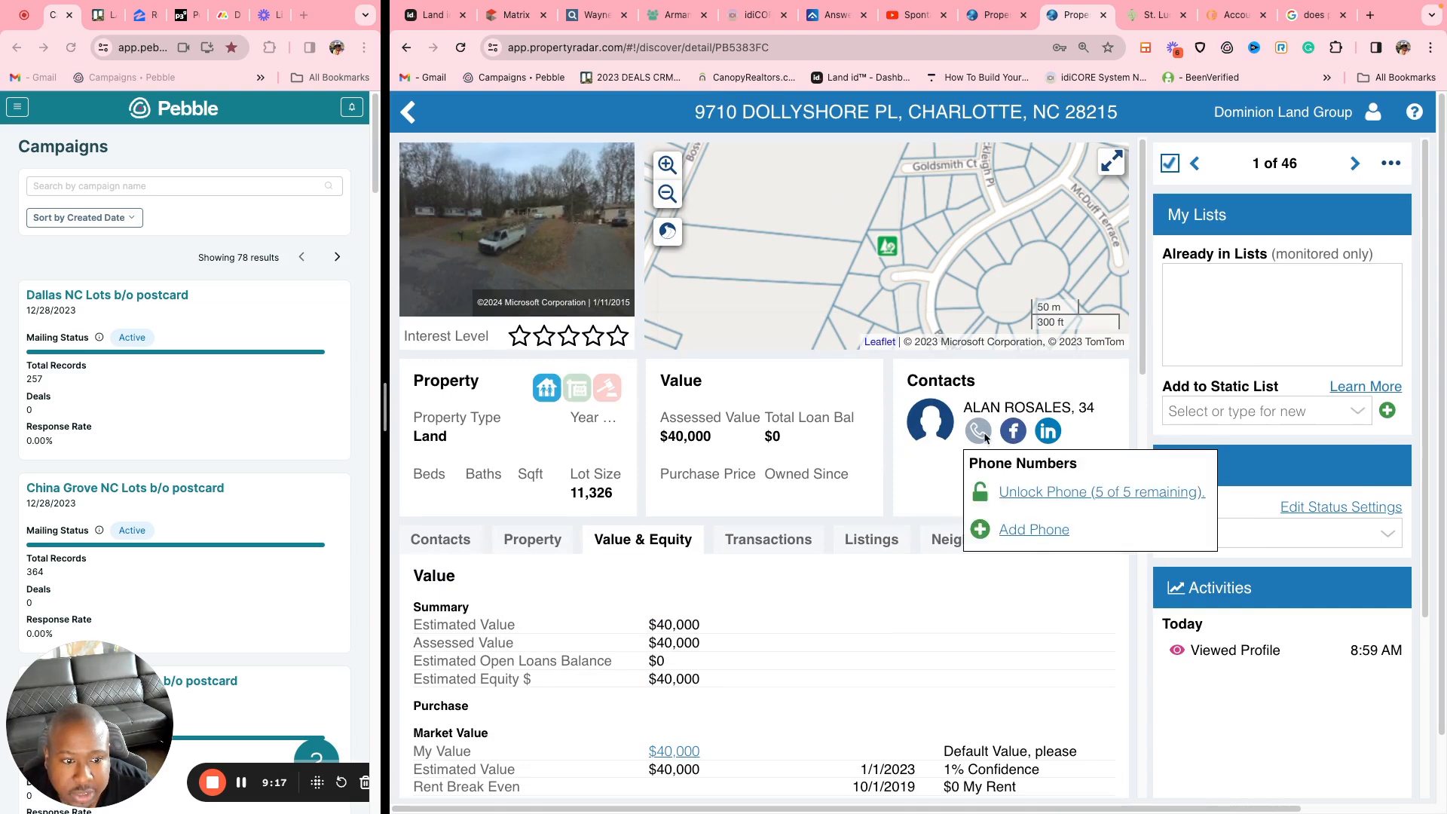
left_click(1084, 497)
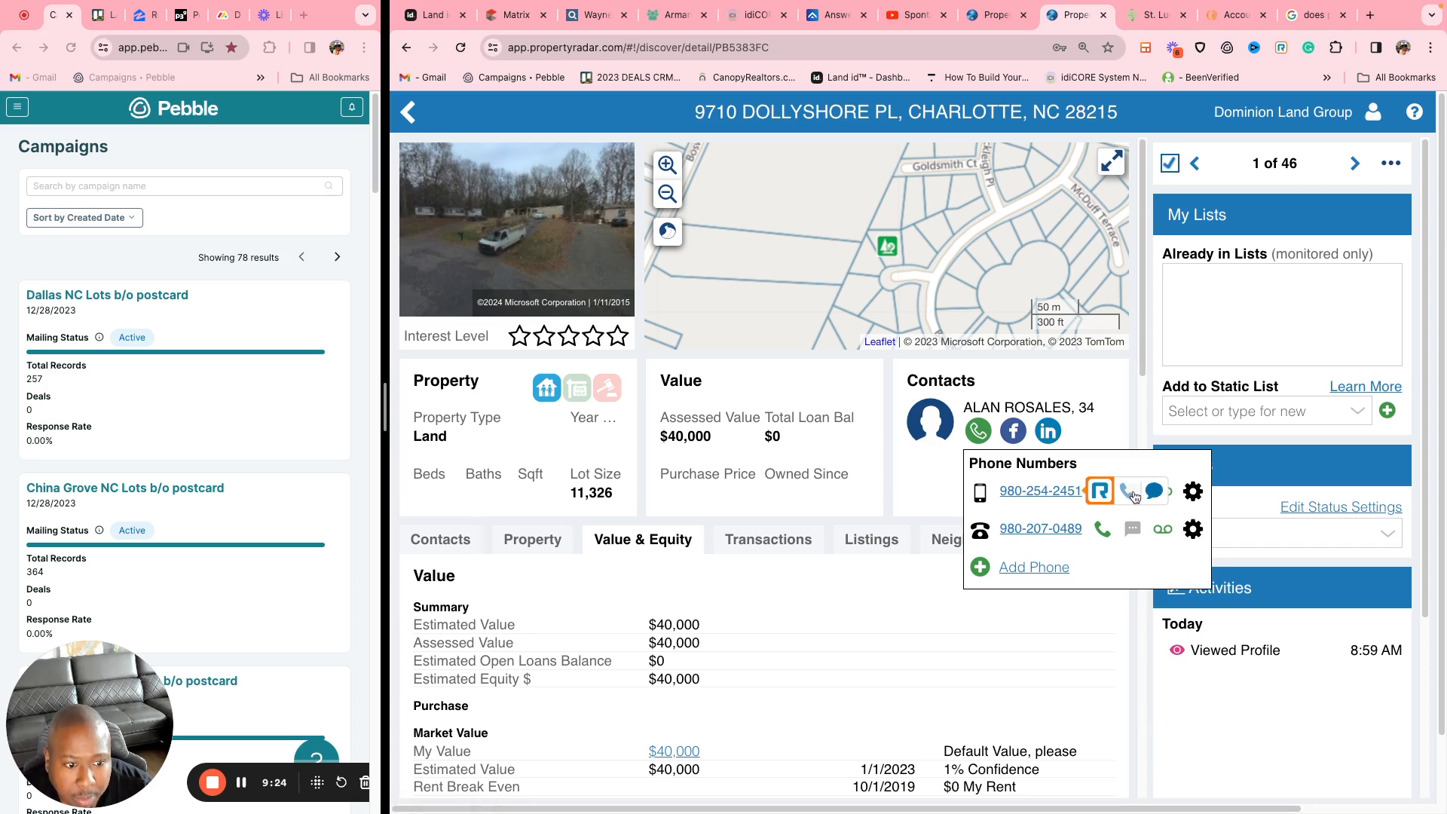
left_click(1135, 496)
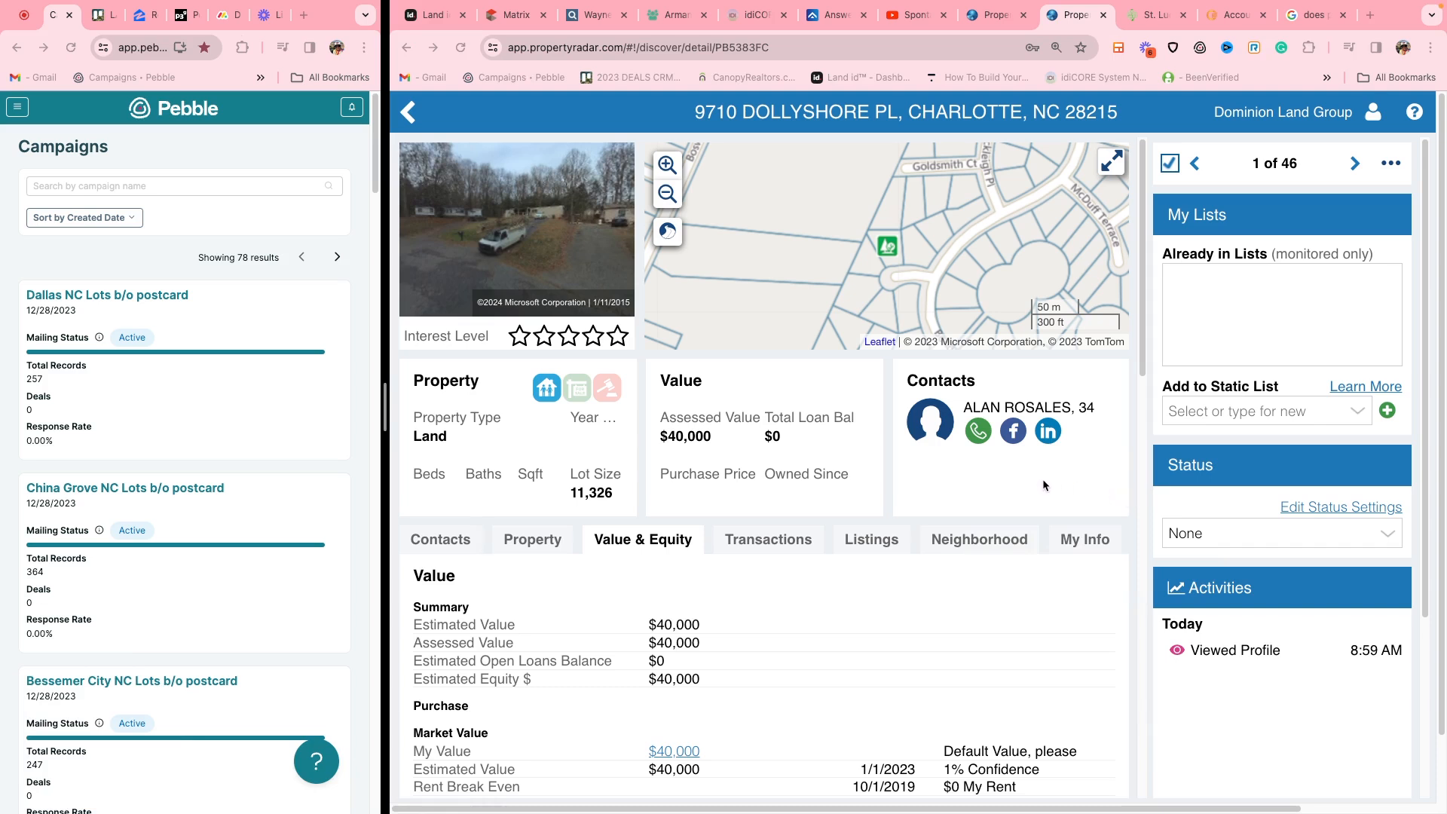
mouse_move(980, 432)
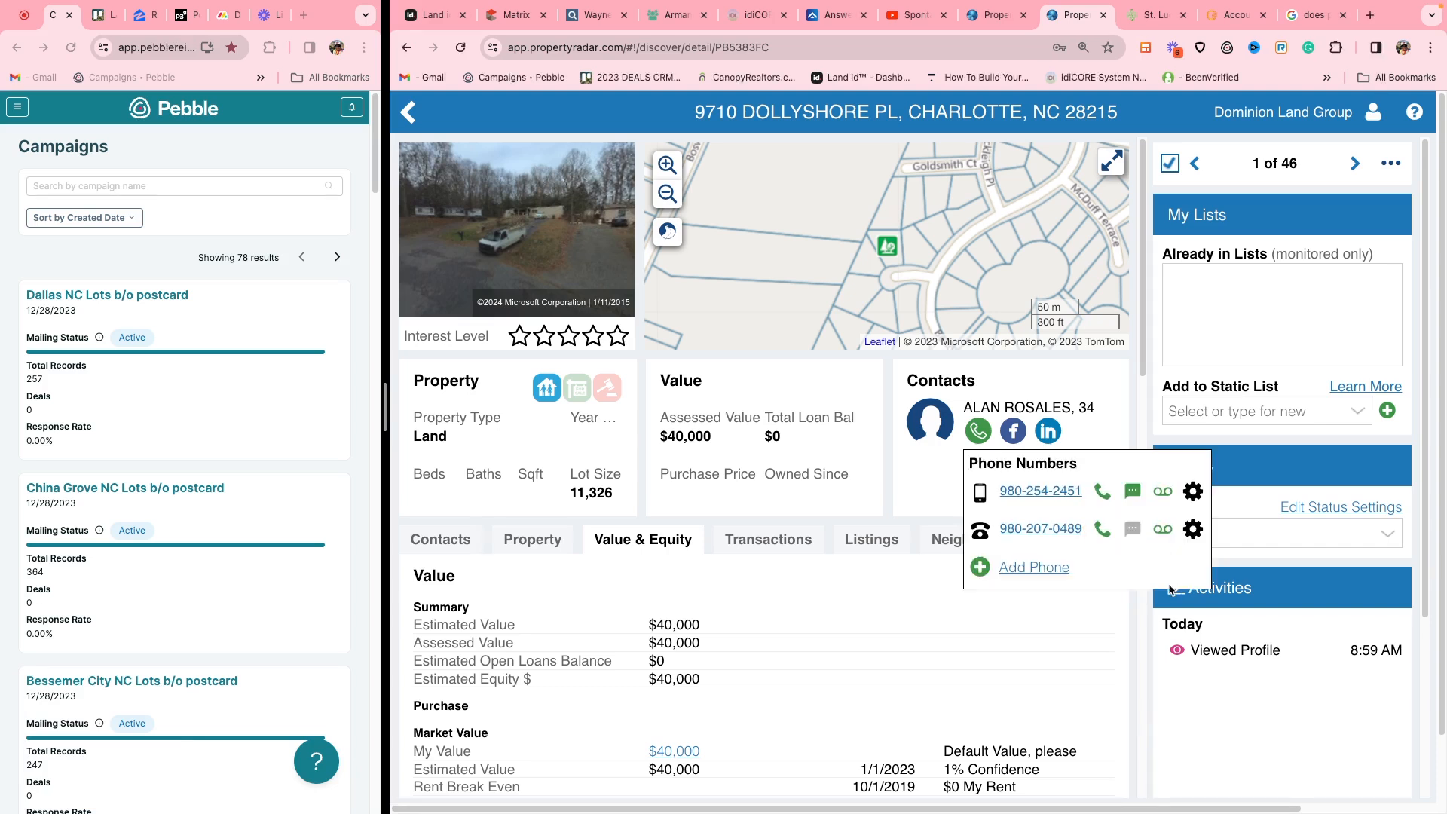
left_click(1126, 536)
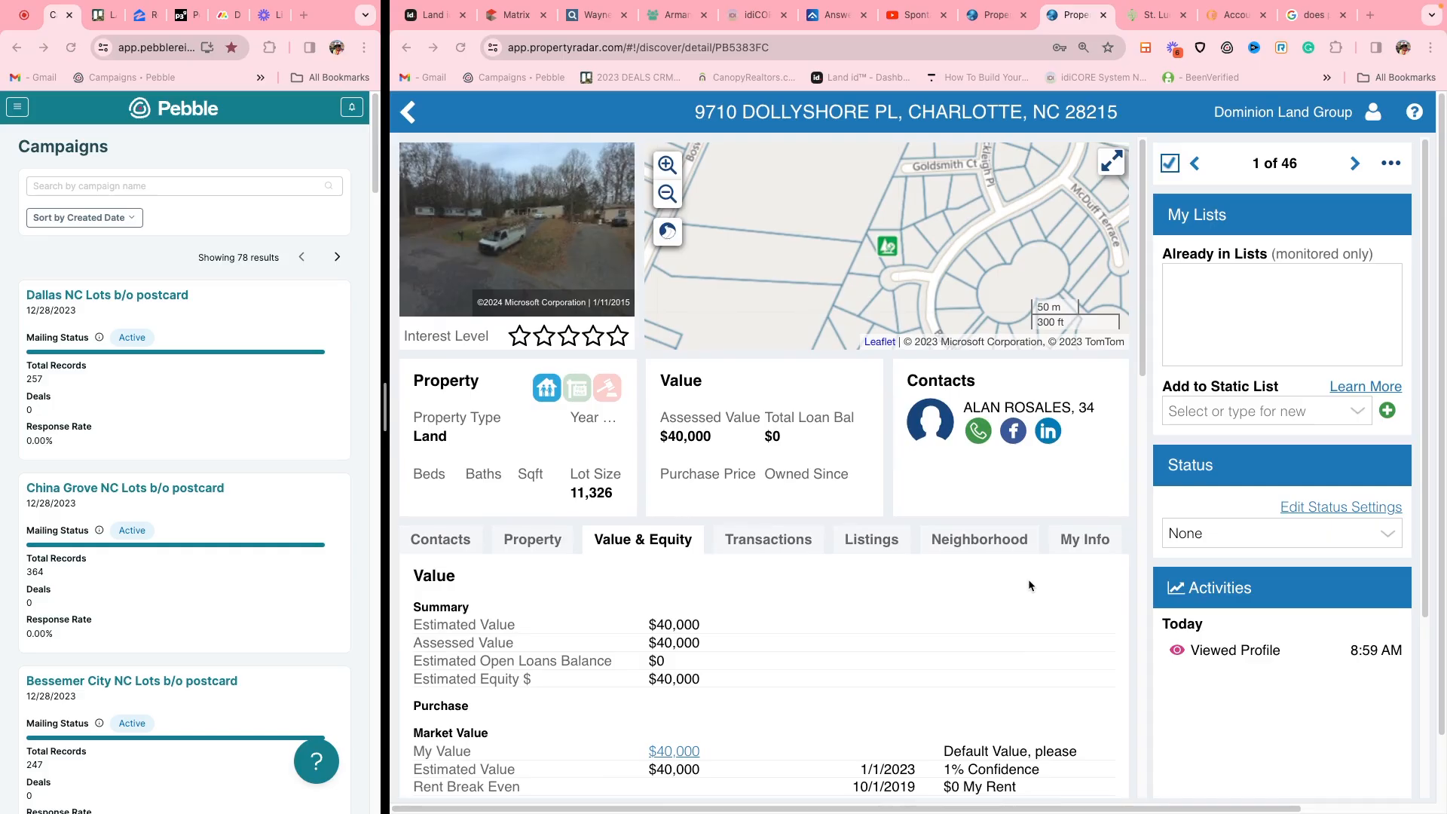
Step: Look through the recent sale prices of the comparable properties near the parcel
scroll(1027, 579, "down", 5)
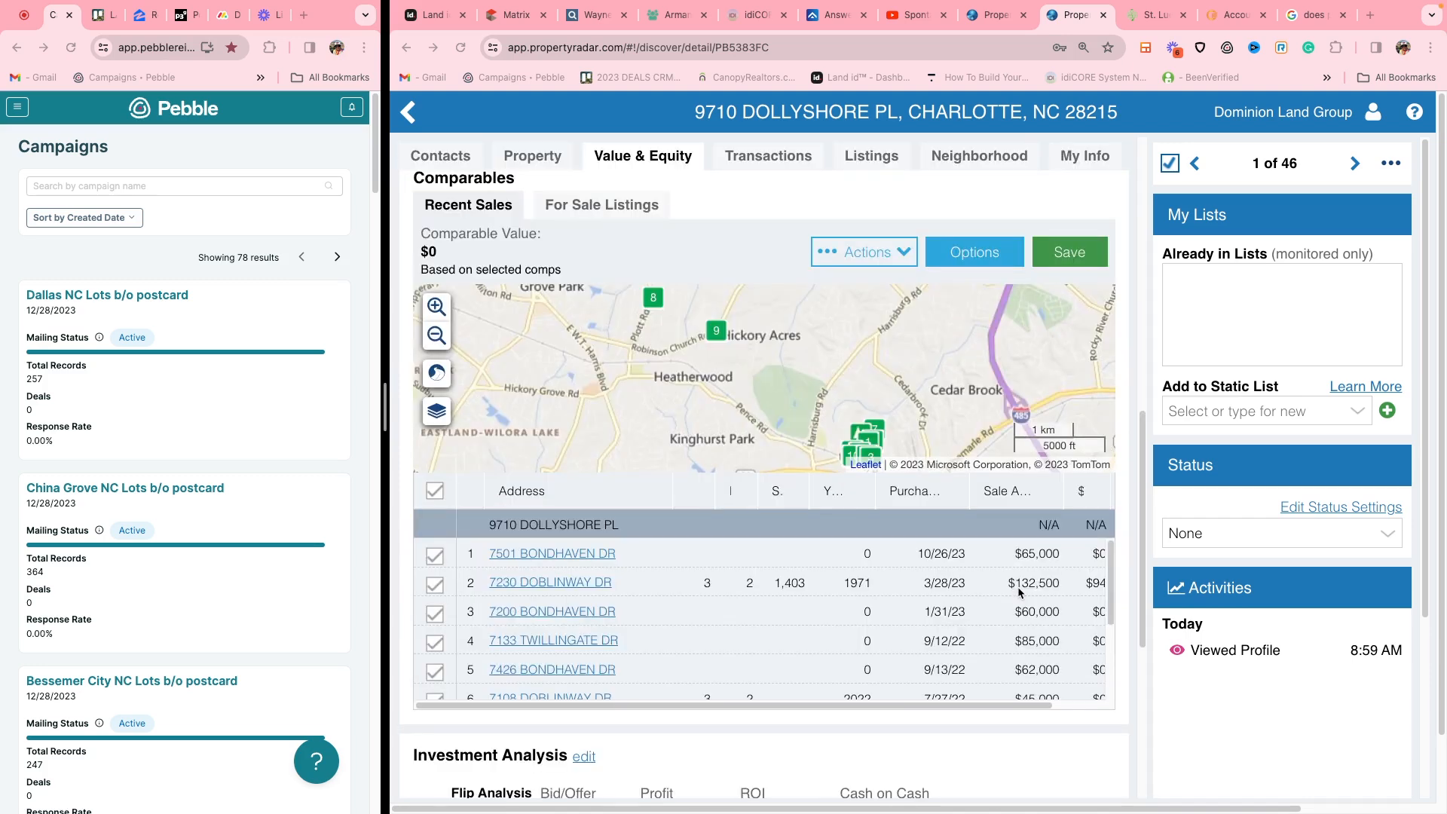
scroll(1018, 591, "down", 2)
scroll(1019, 592, "up", 2)
scroll(1022, 592, "up", 5)
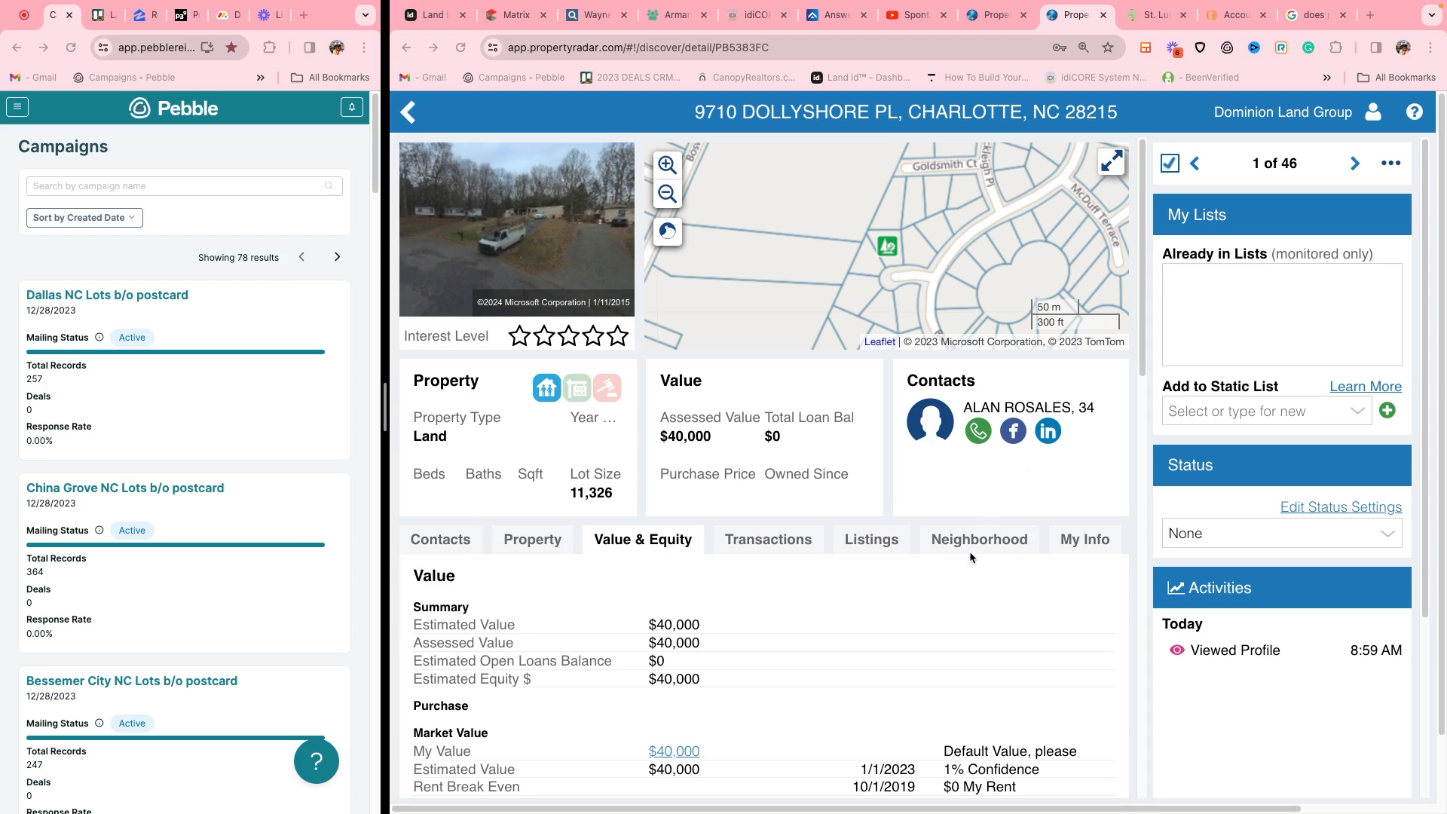
Step: Review the WAVV calling and messaging subscription plans from the owner's phone options and close them
left_click(979, 441)
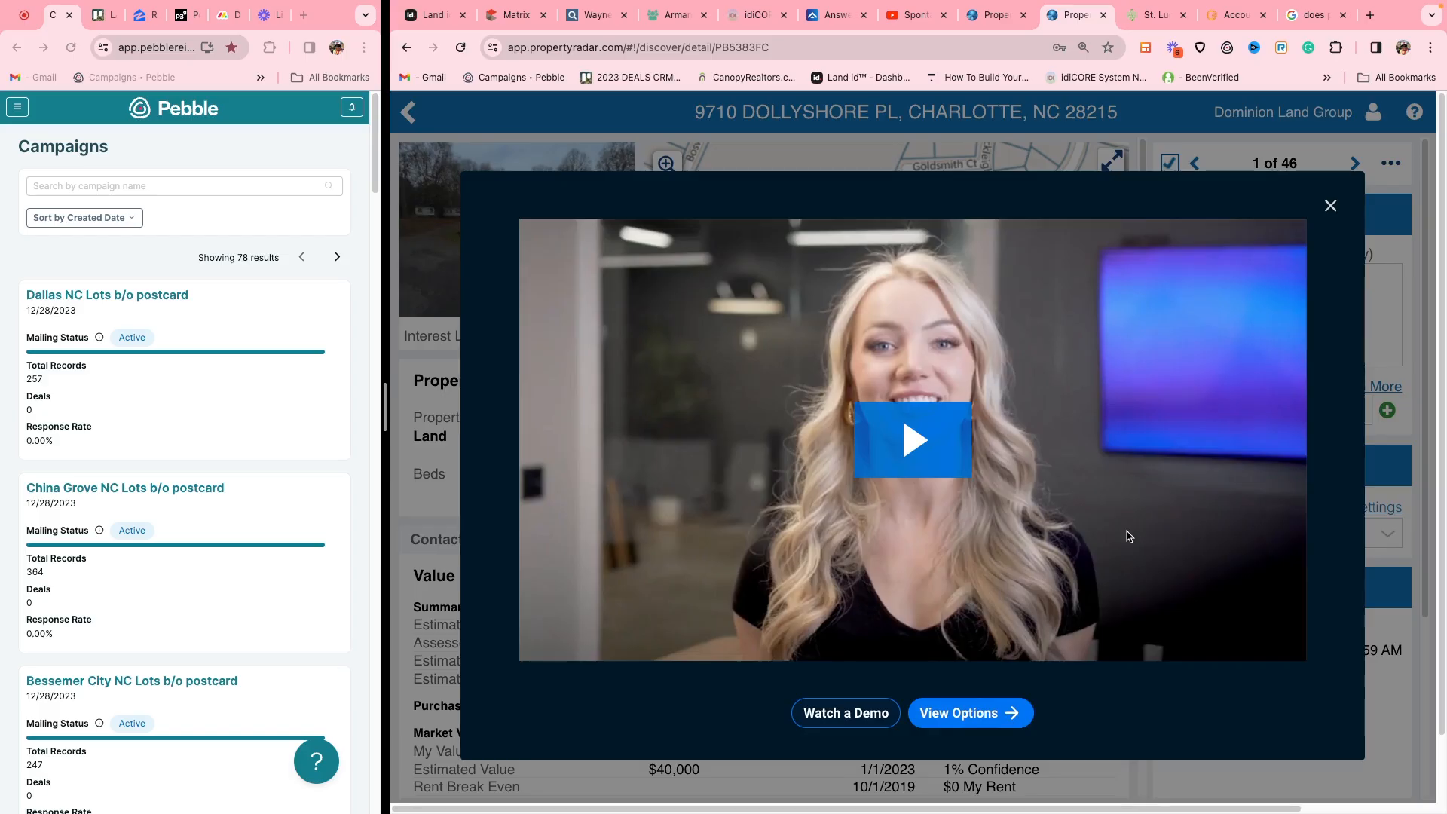
left_click(1010, 722)
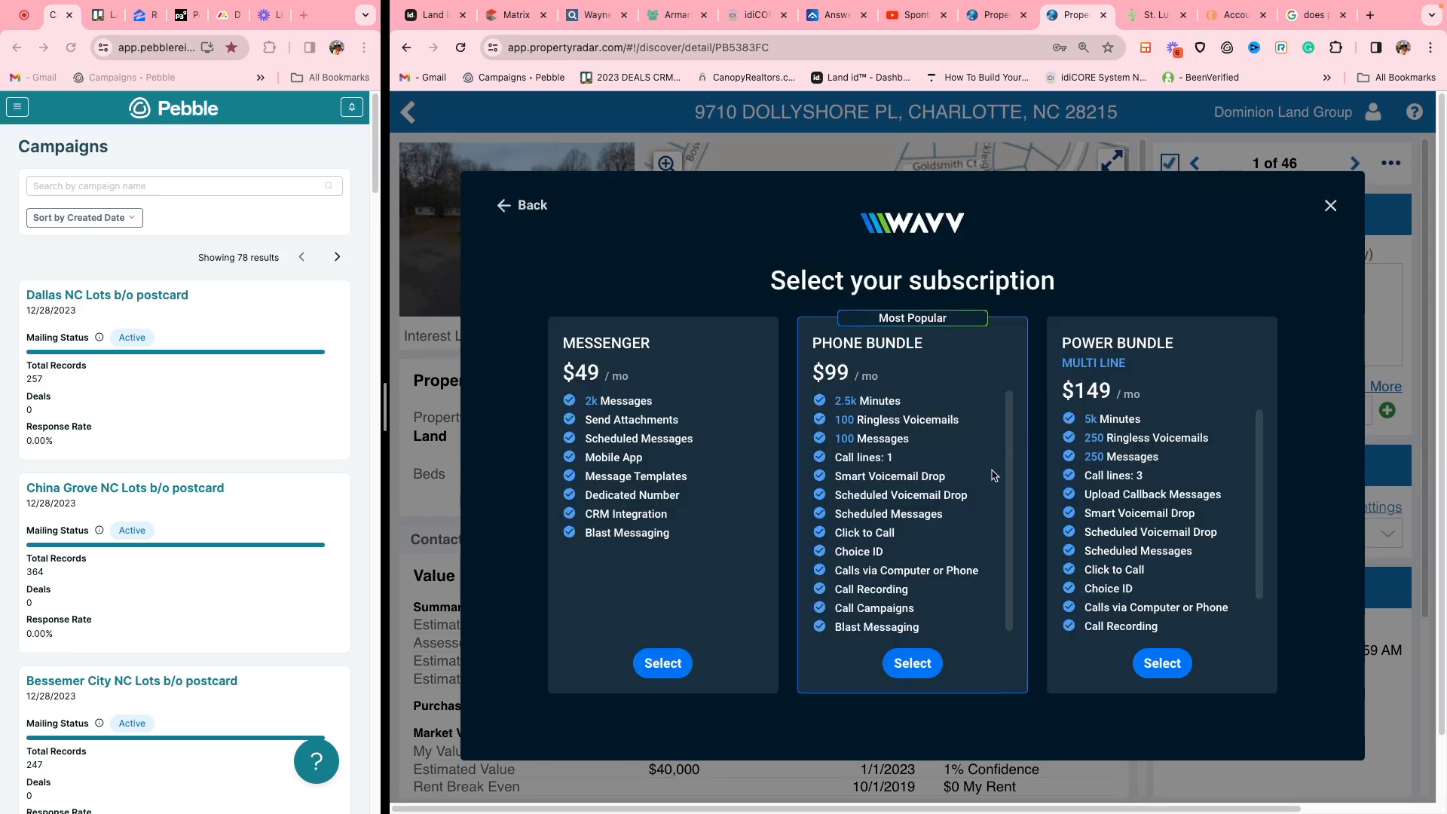
left_click(1330, 205)
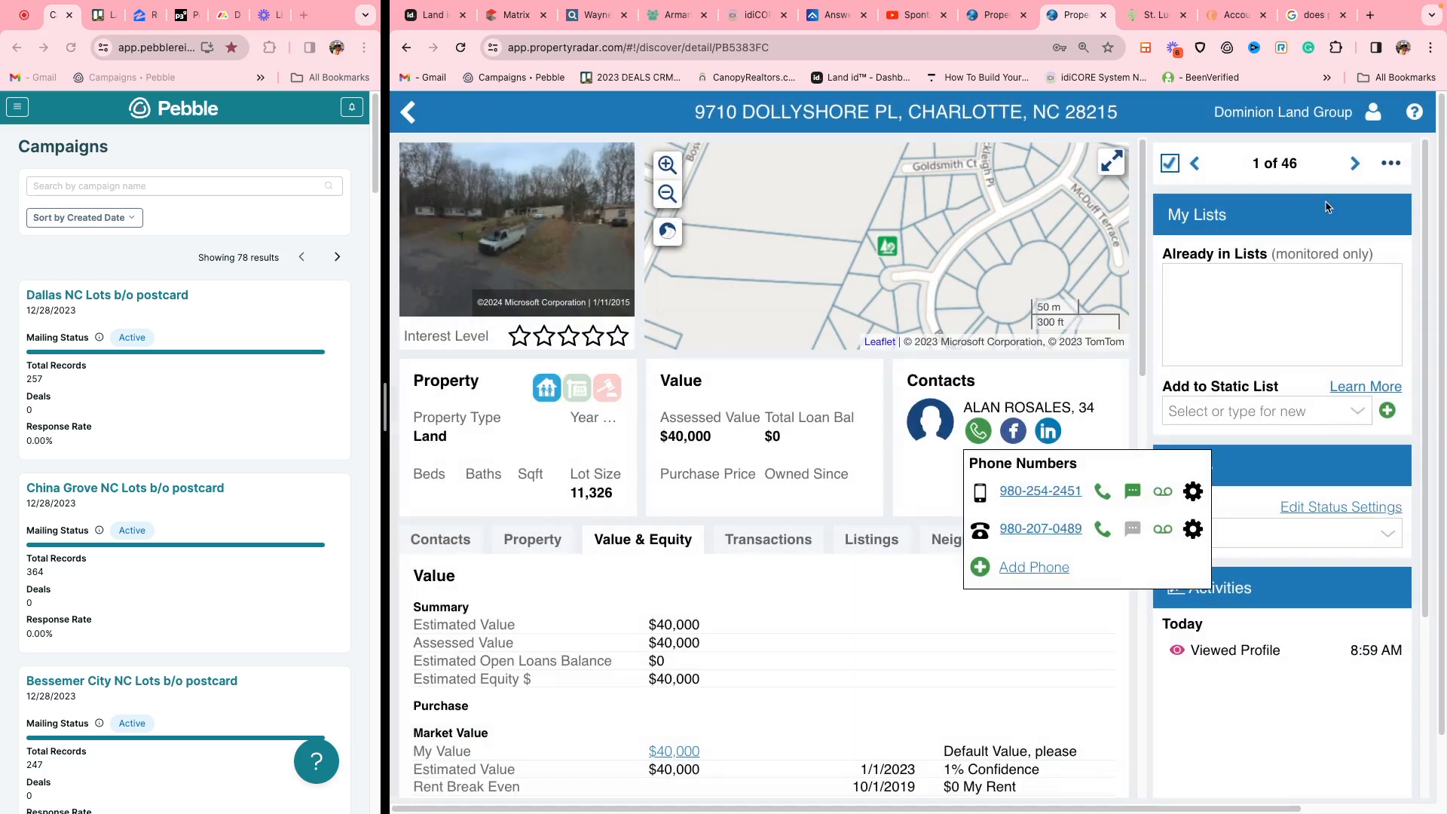
mouse_move(1084, 499)
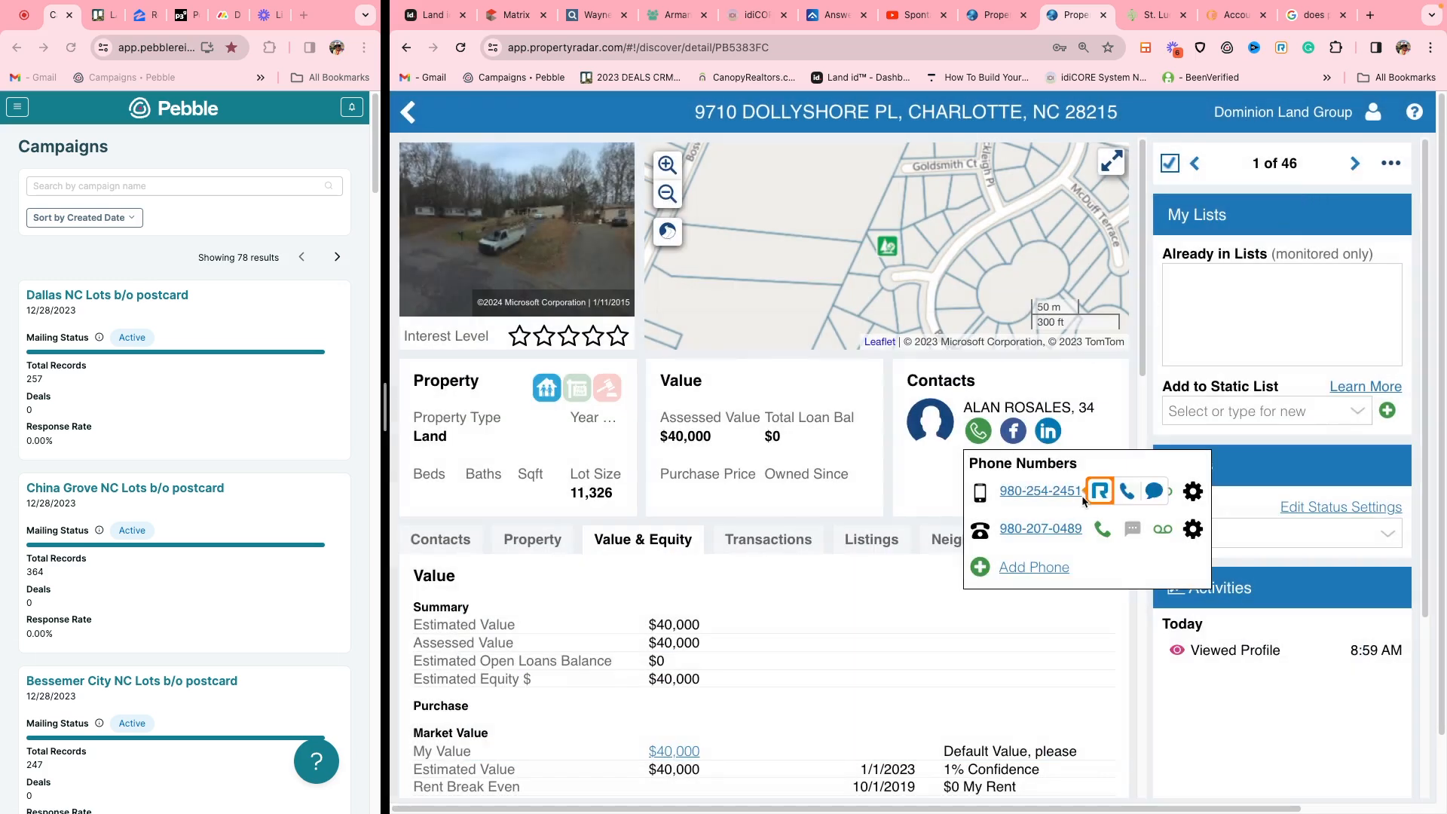
left_click(1161, 497)
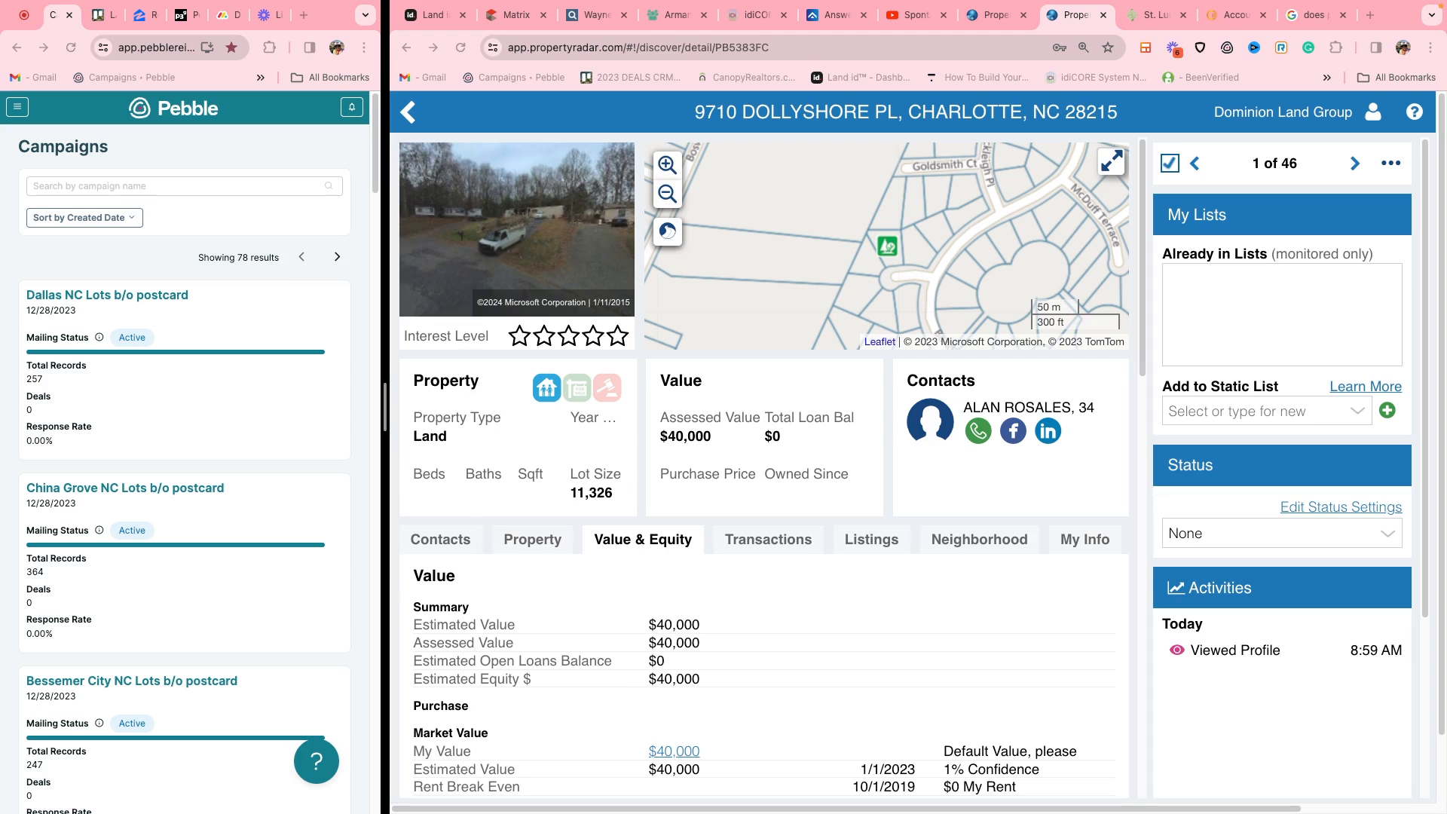
Step: Highlight the property address in the record's title and compare the parcel's value with the nearby comparable sales
left_click(717, 116)
left_click_drag(697, 114, 1126, 115)
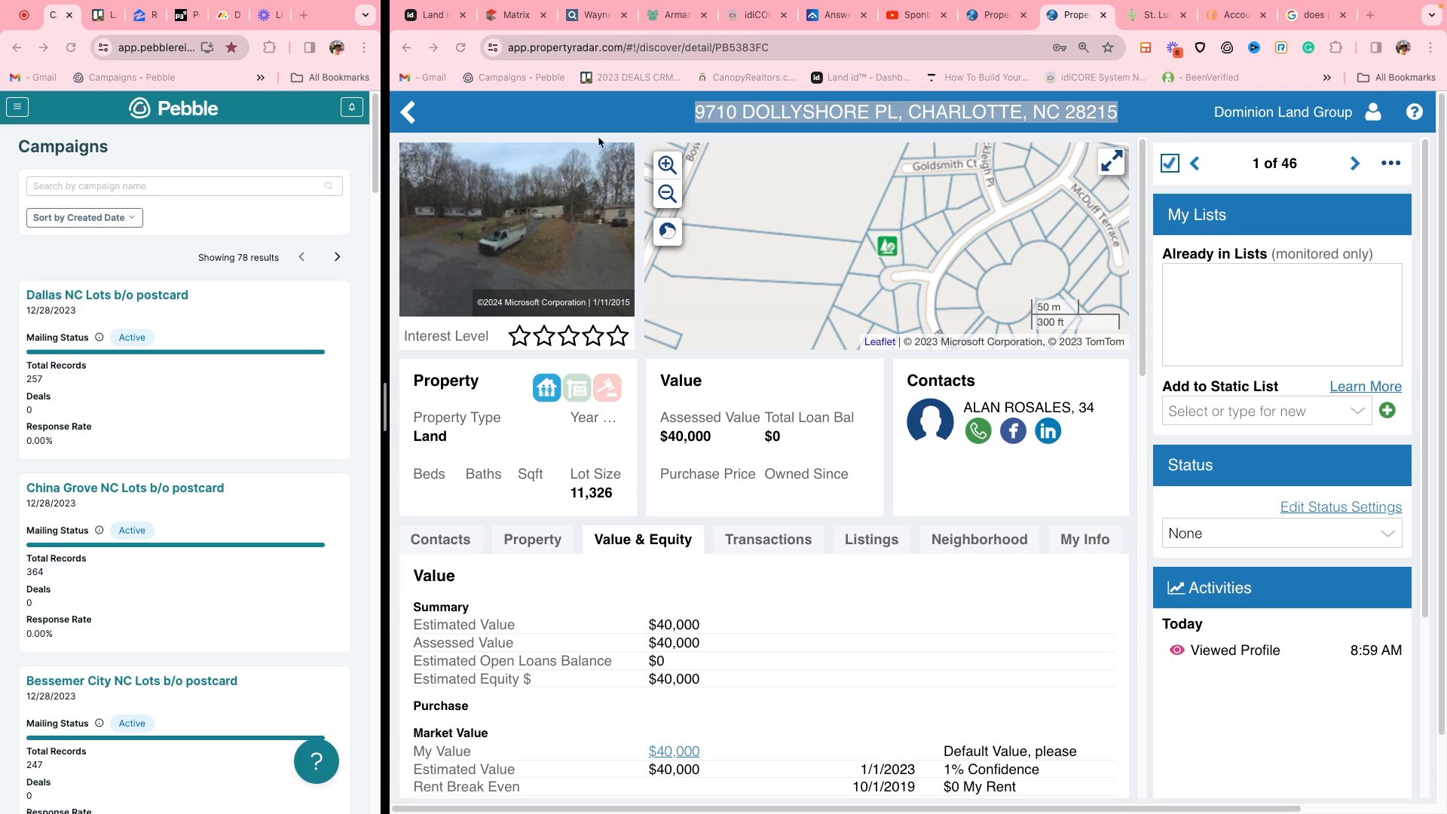
scroll(767, 432, "down", 10)
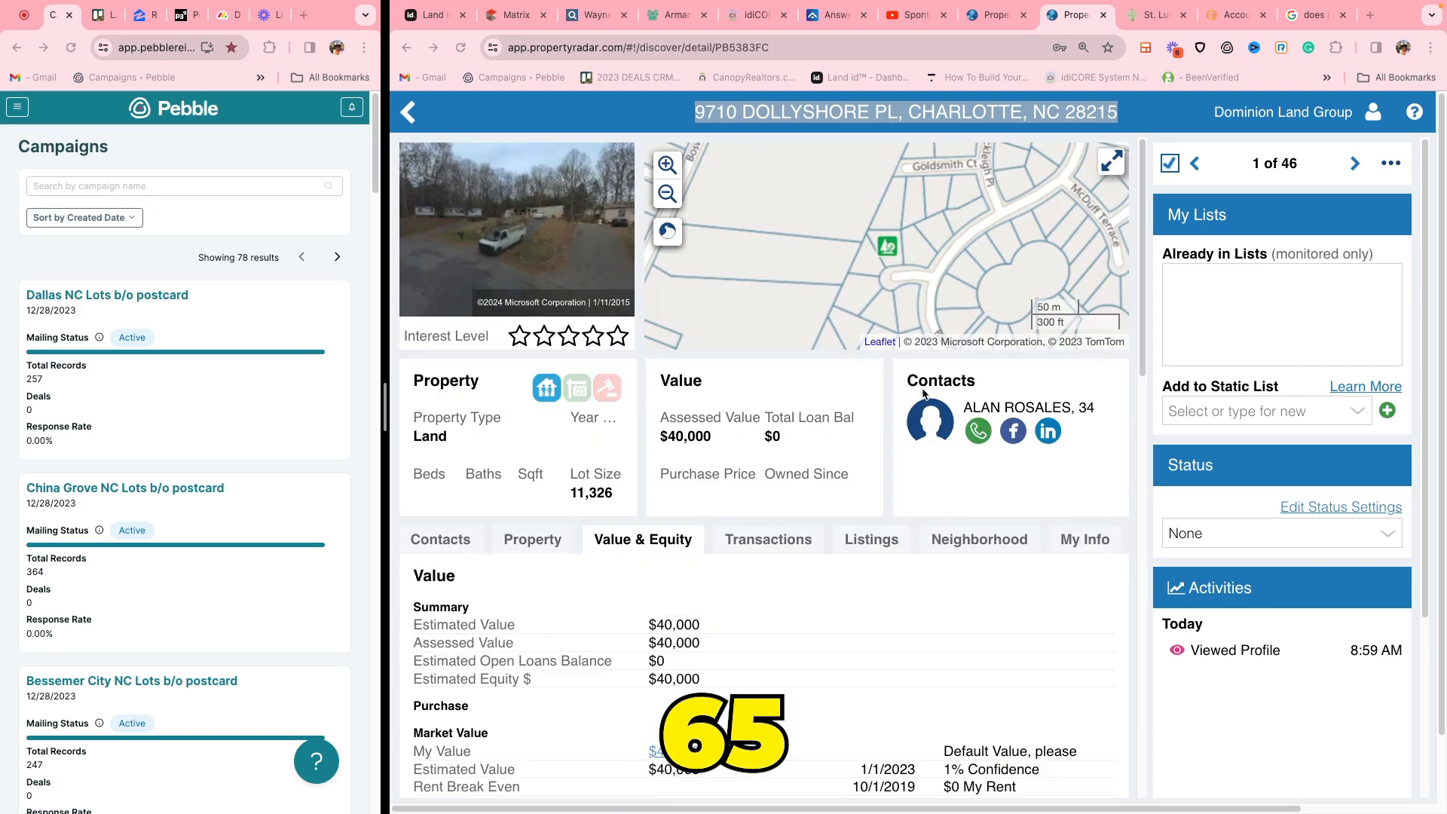
scroll(875, 489, "down", 8)
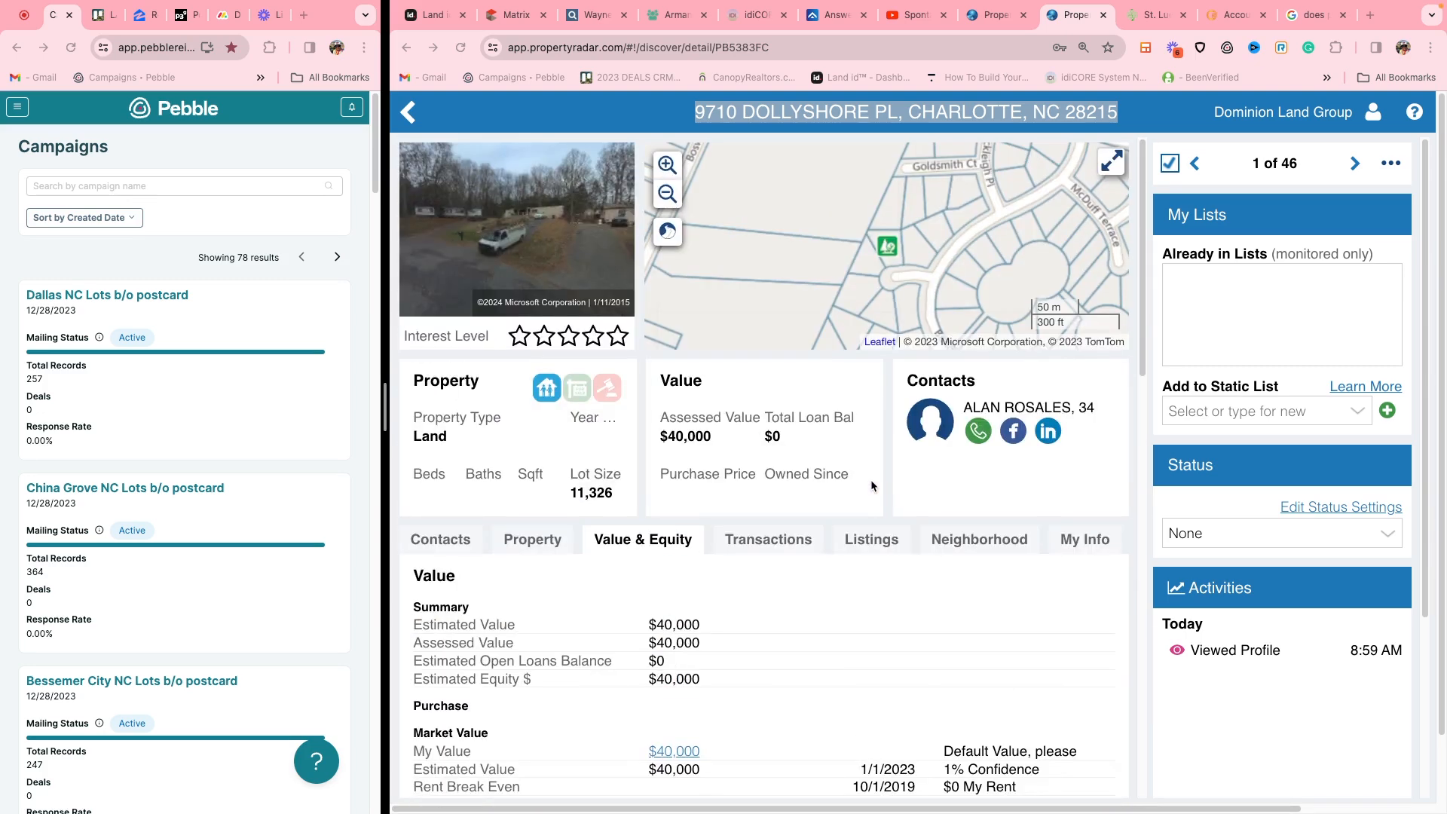
scroll(872, 483, "down", 5)
scroll(872, 484, "down", 7)
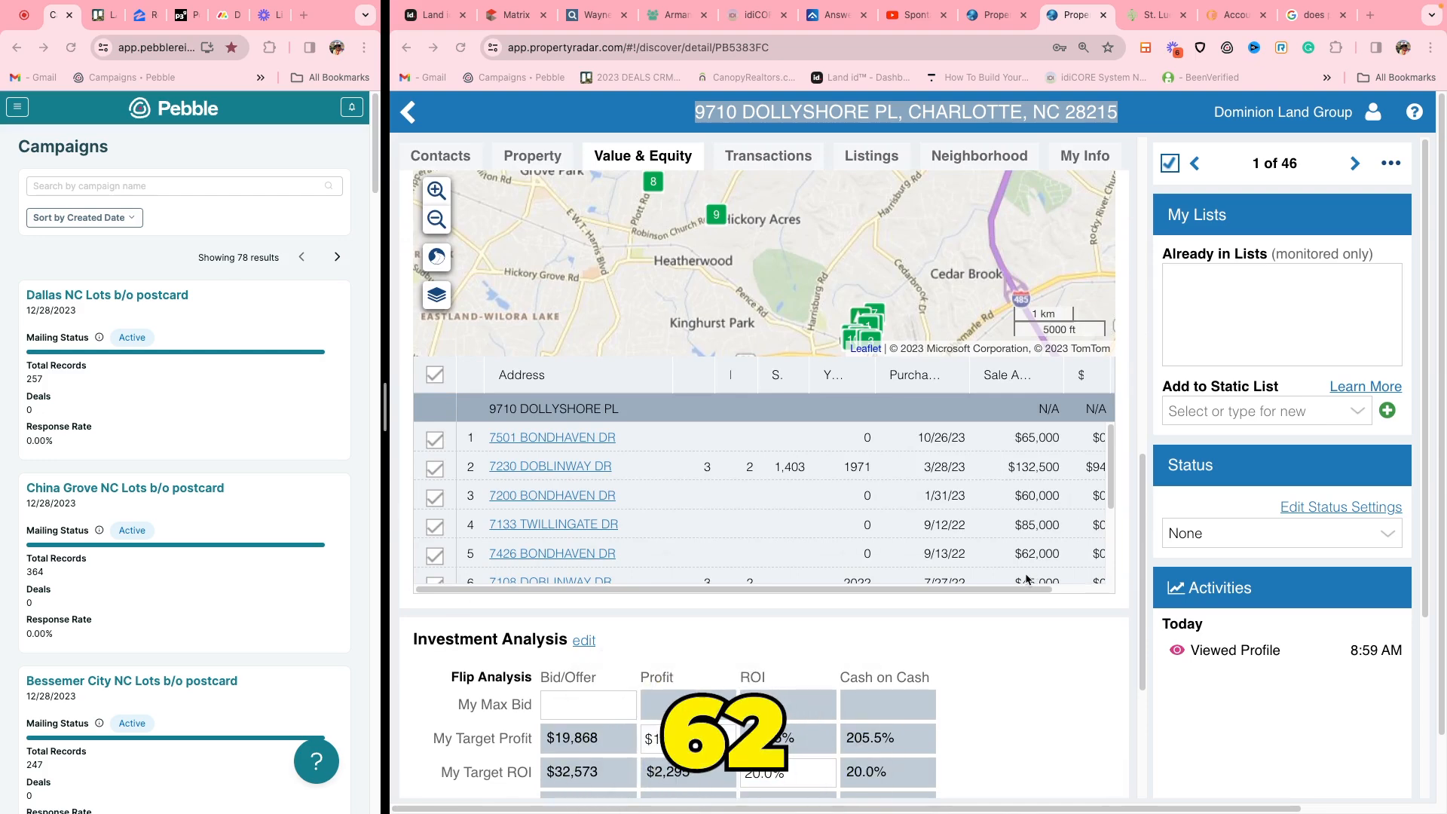
scroll(895, 340, "up", 8)
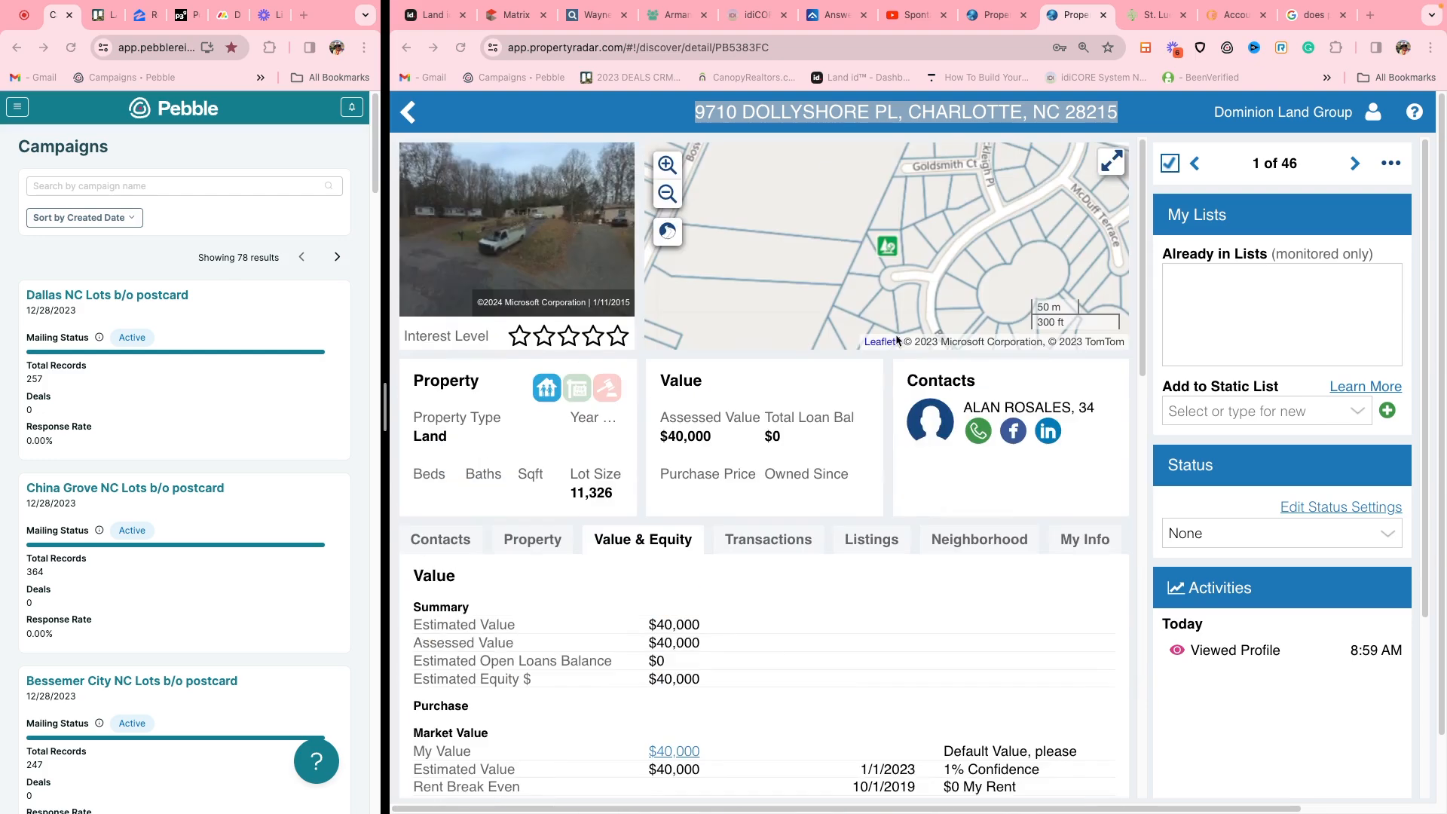
Step: Recheck the first parcel's value and rent summary, and advance through the list to the third parcel's record
scroll(829, 422, "down", 3)
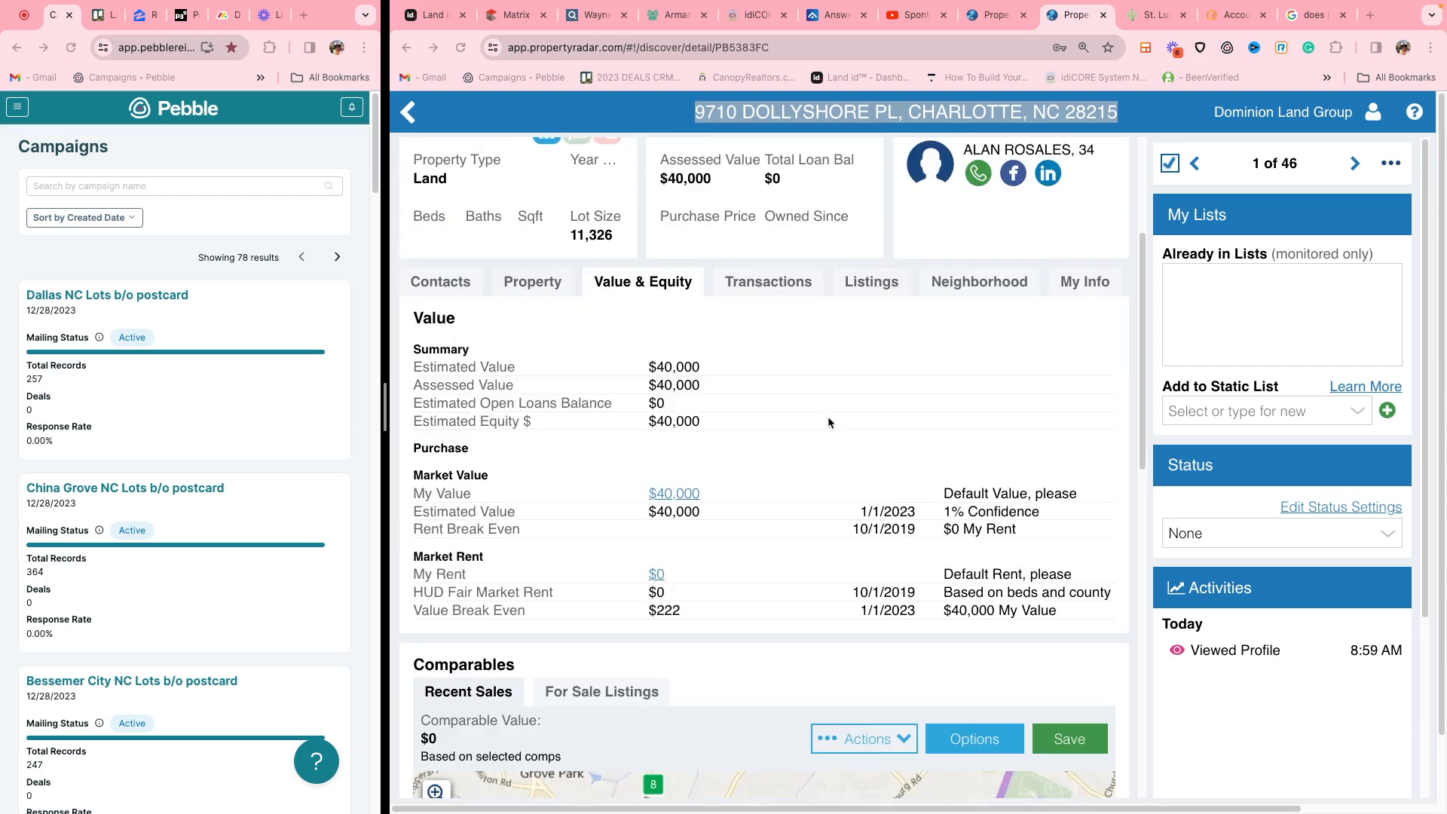
scroll(815, 411, "up", 3)
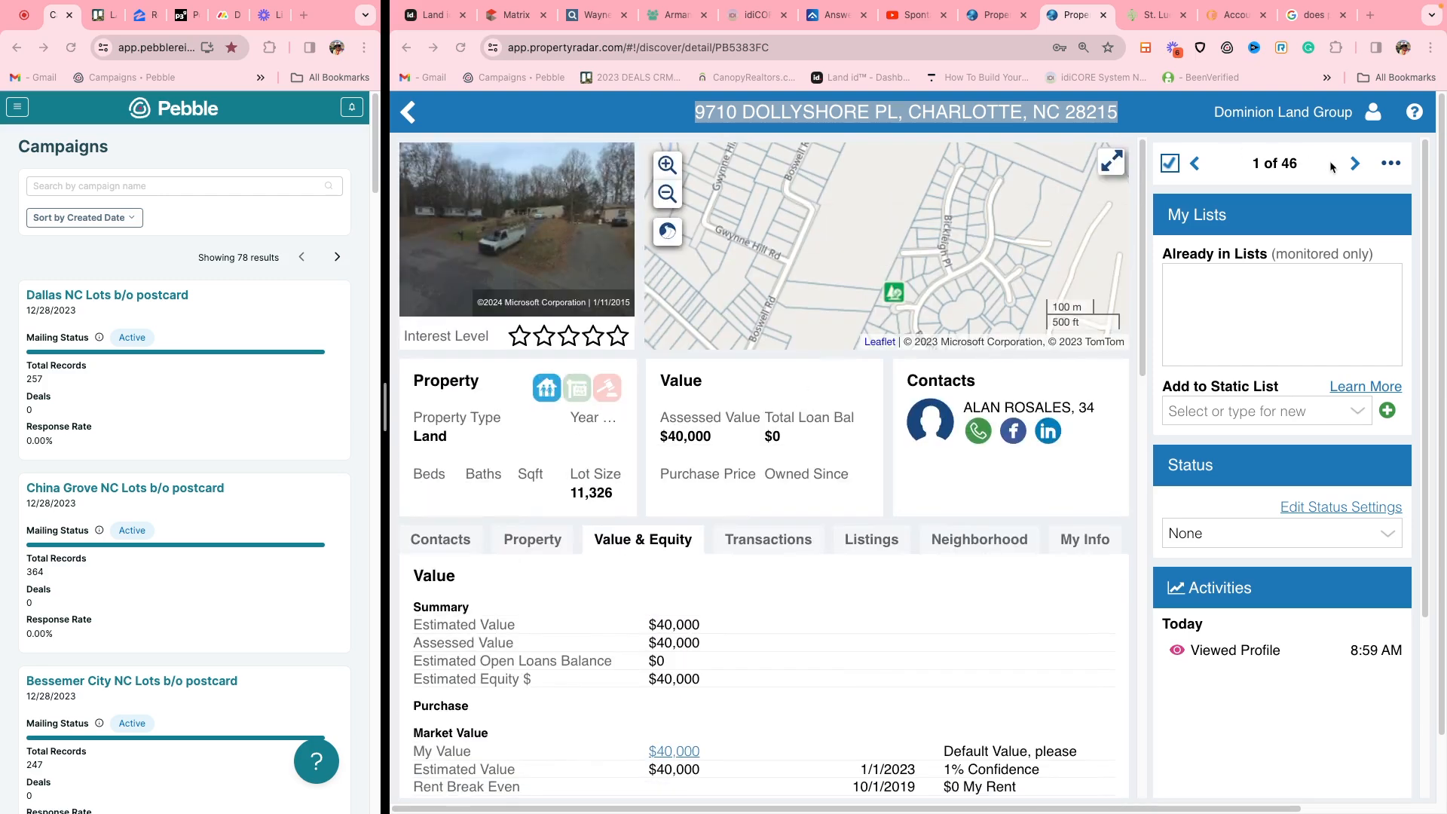
left_click(1355, 165)
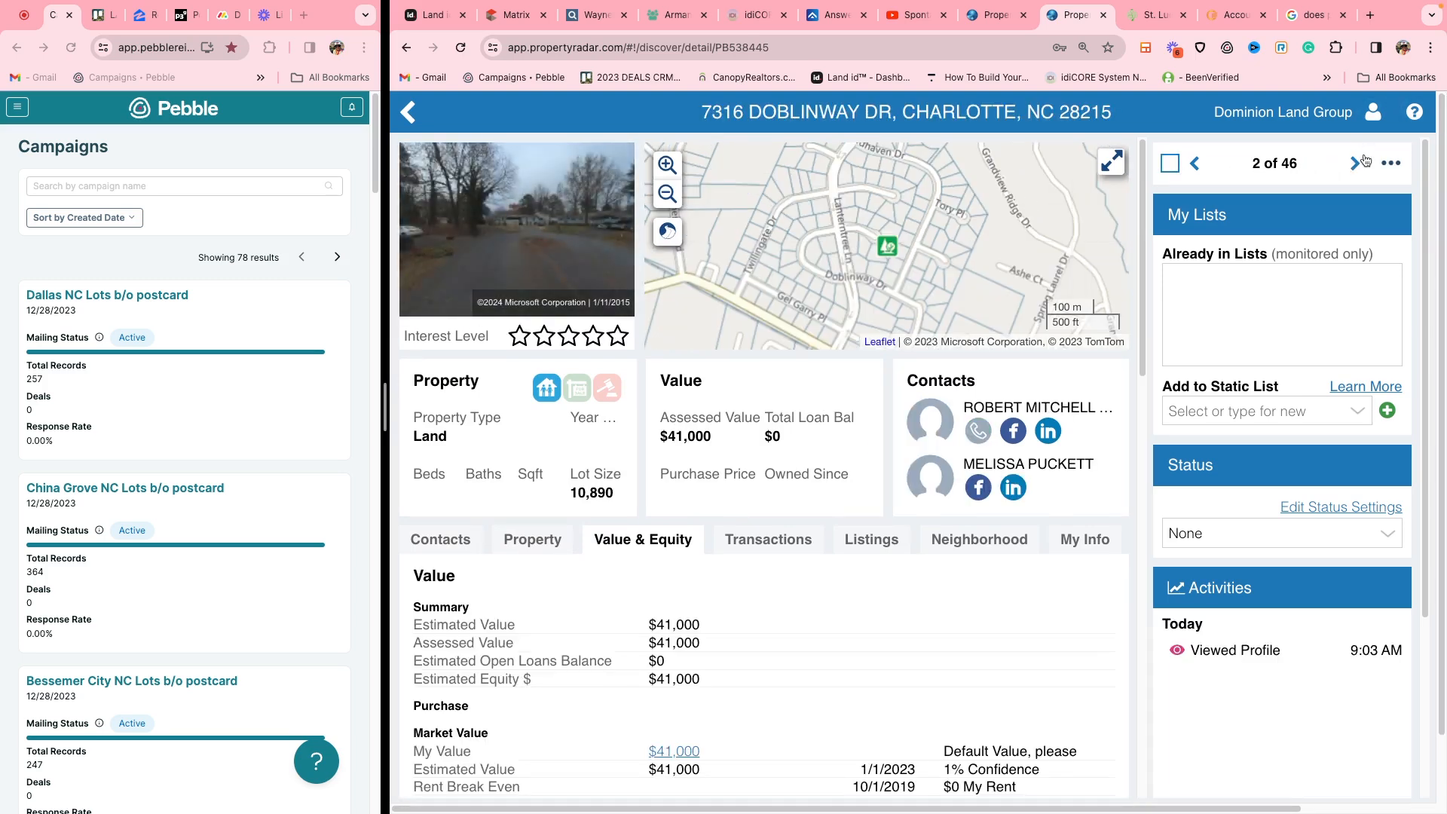
left_click(1356, 165)
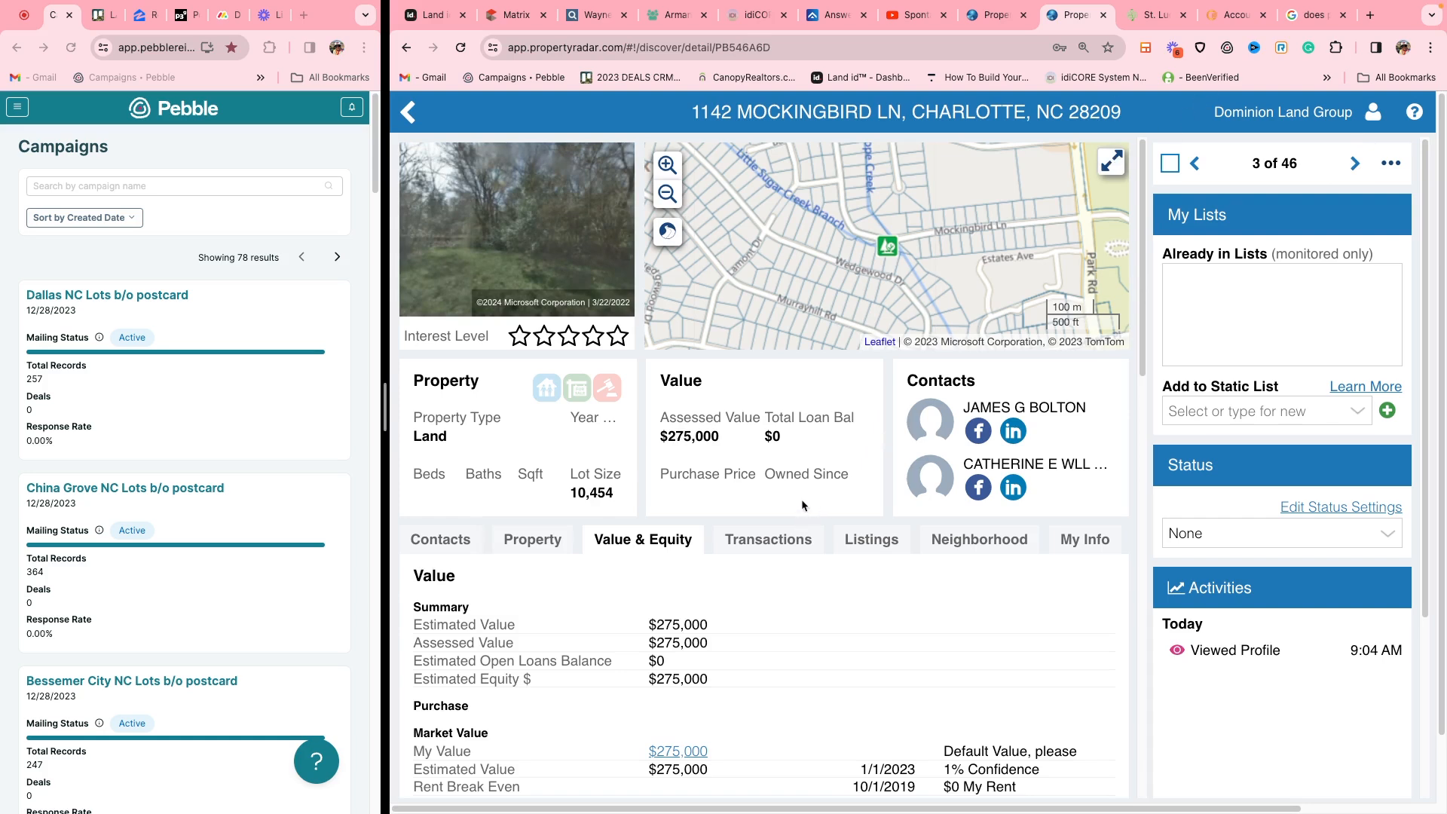
Step: Widen the property record's window and check the third parcel's owner contacts and delinquent property tax amount
scroll(814, 507, "down", 3)
left_click(423, 285)
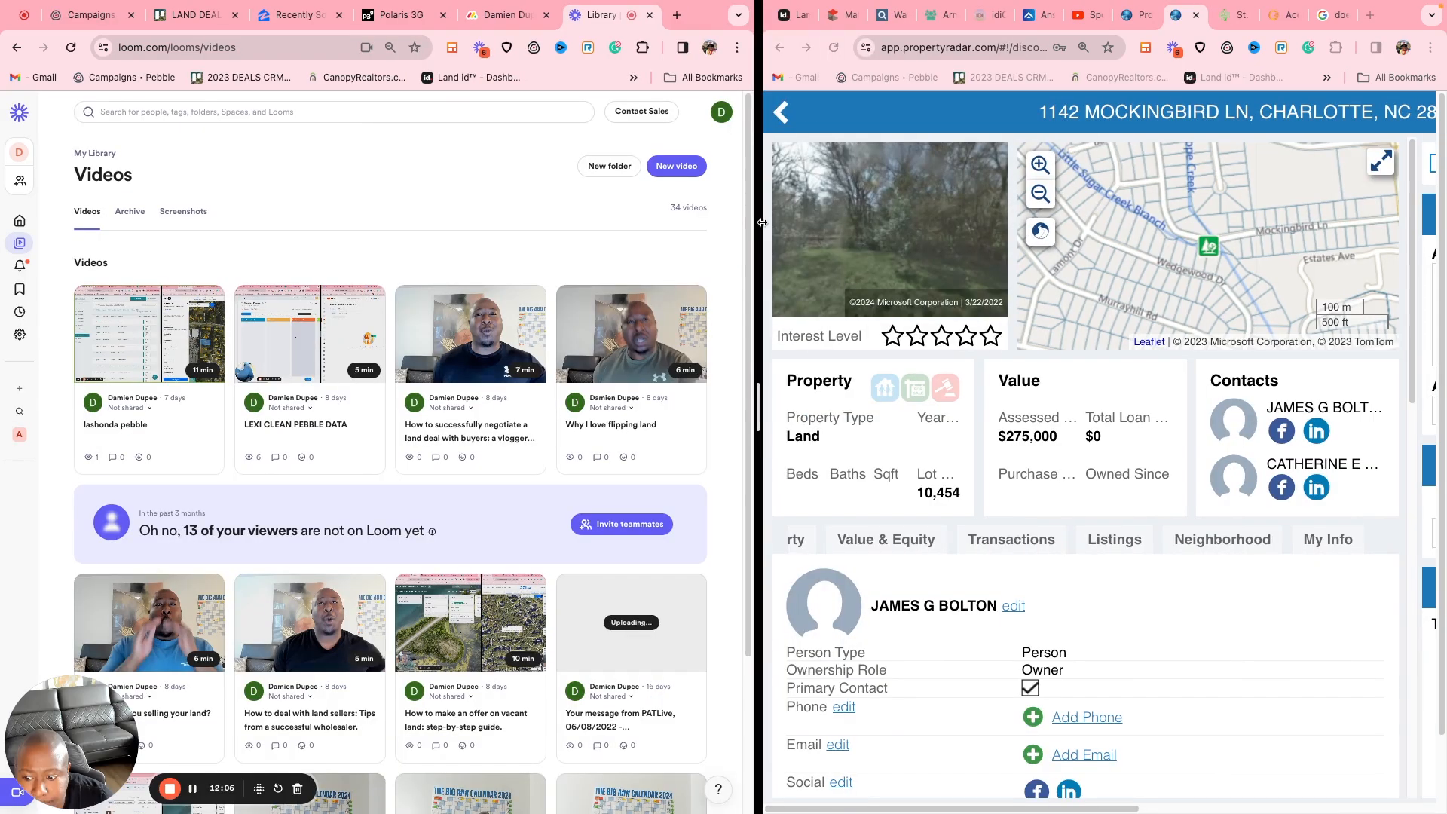
left_click_drag(762, 224, 694, 245)
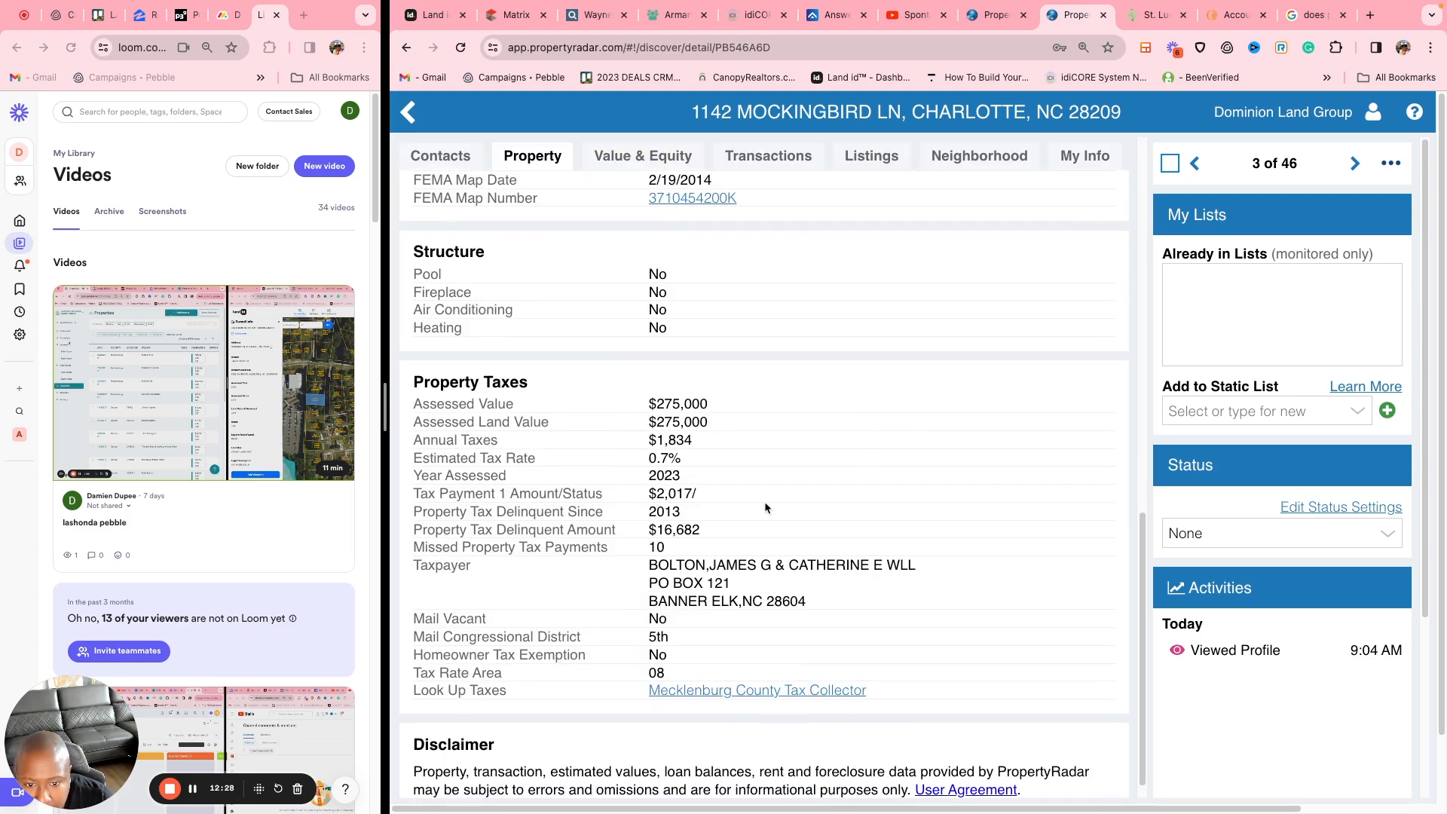
double_click(681, 535)
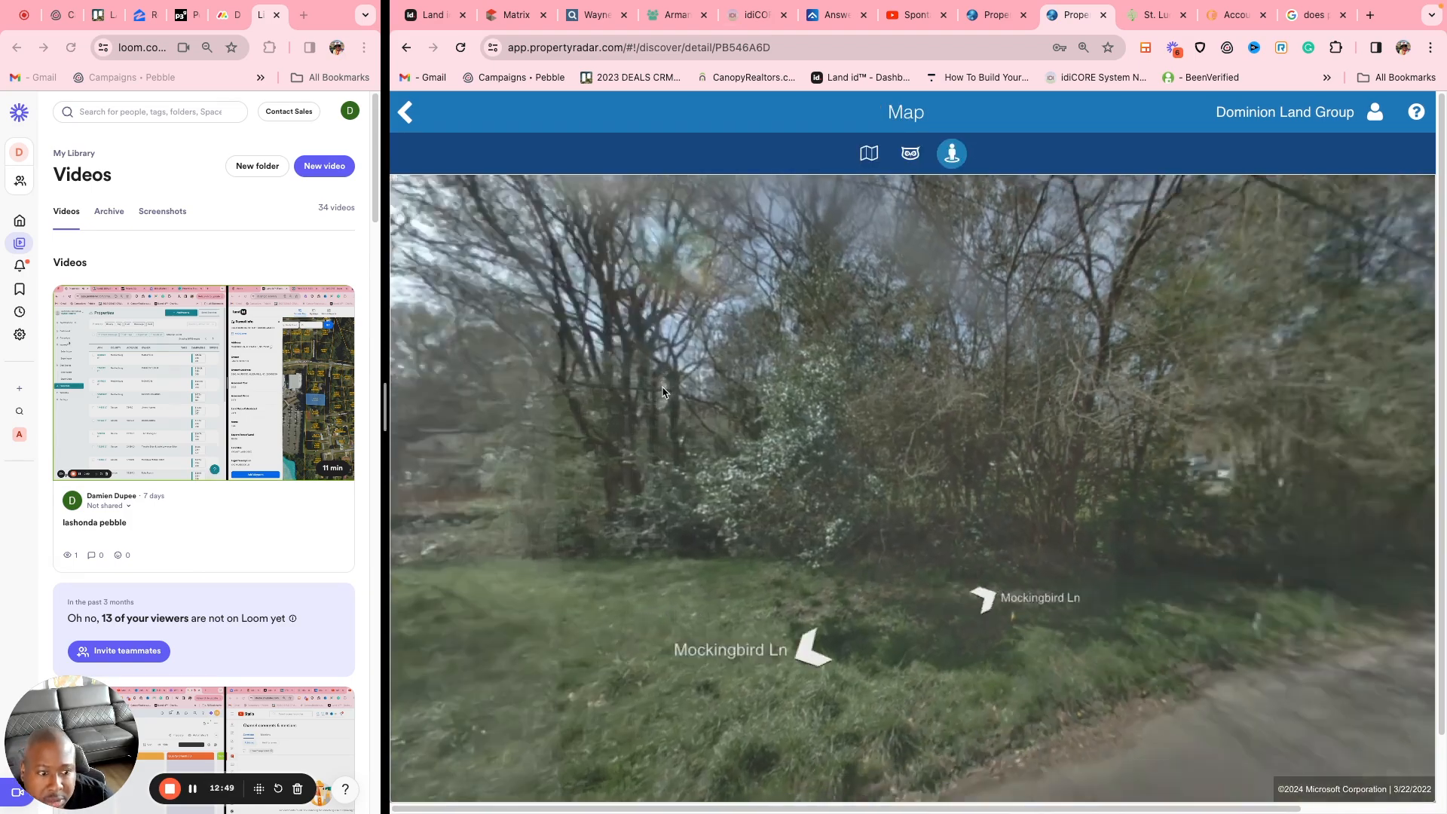
Step: Inspect the lot and its surroundings in the street-level view along Mockingbird Ln, and return to the parcel's record
left_click_drag(663, 391, 314, 495)
left_click_drag(527, 422, 1176, 301)
left_click(879, 601)
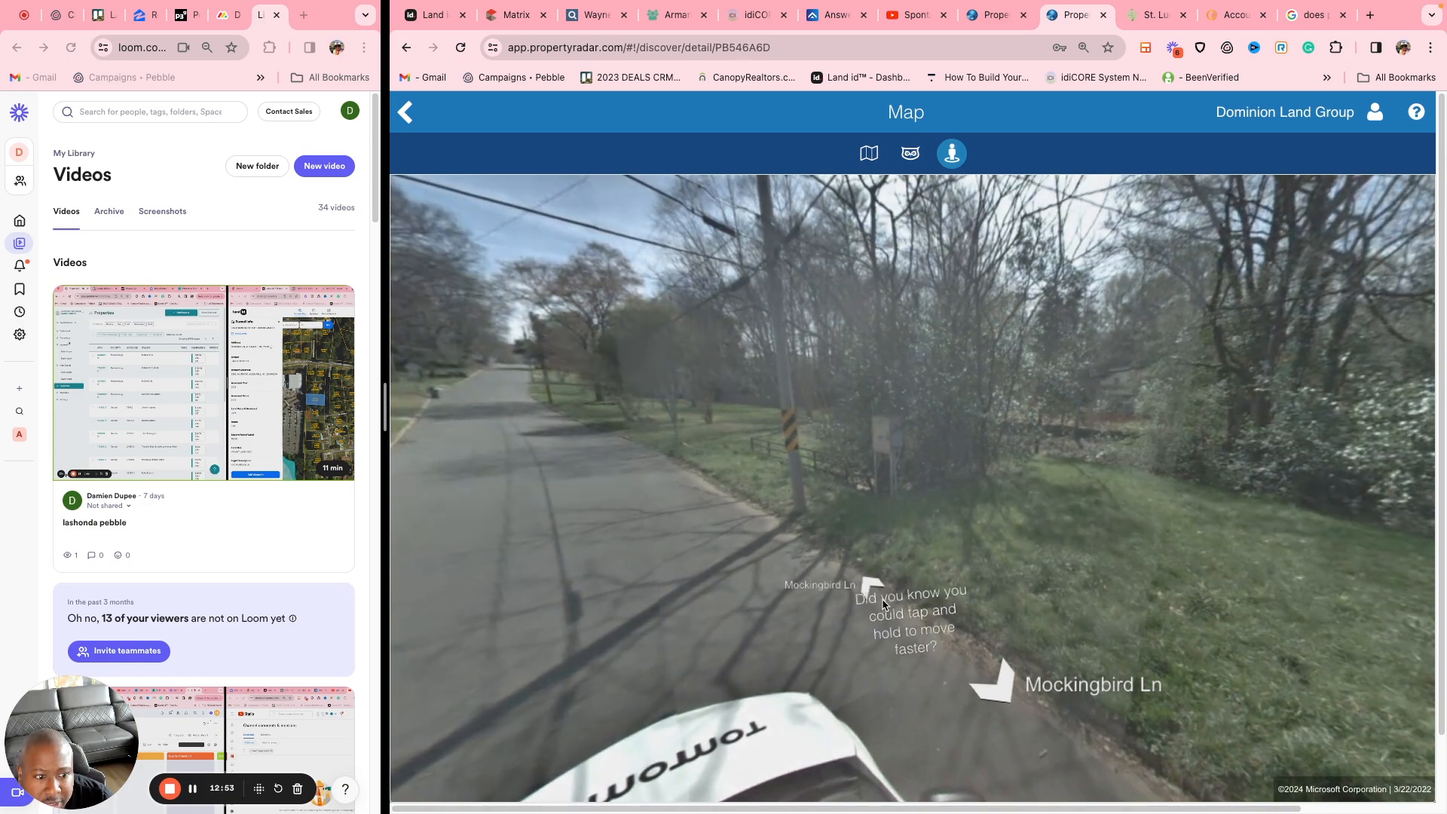
left_click(880, 600)
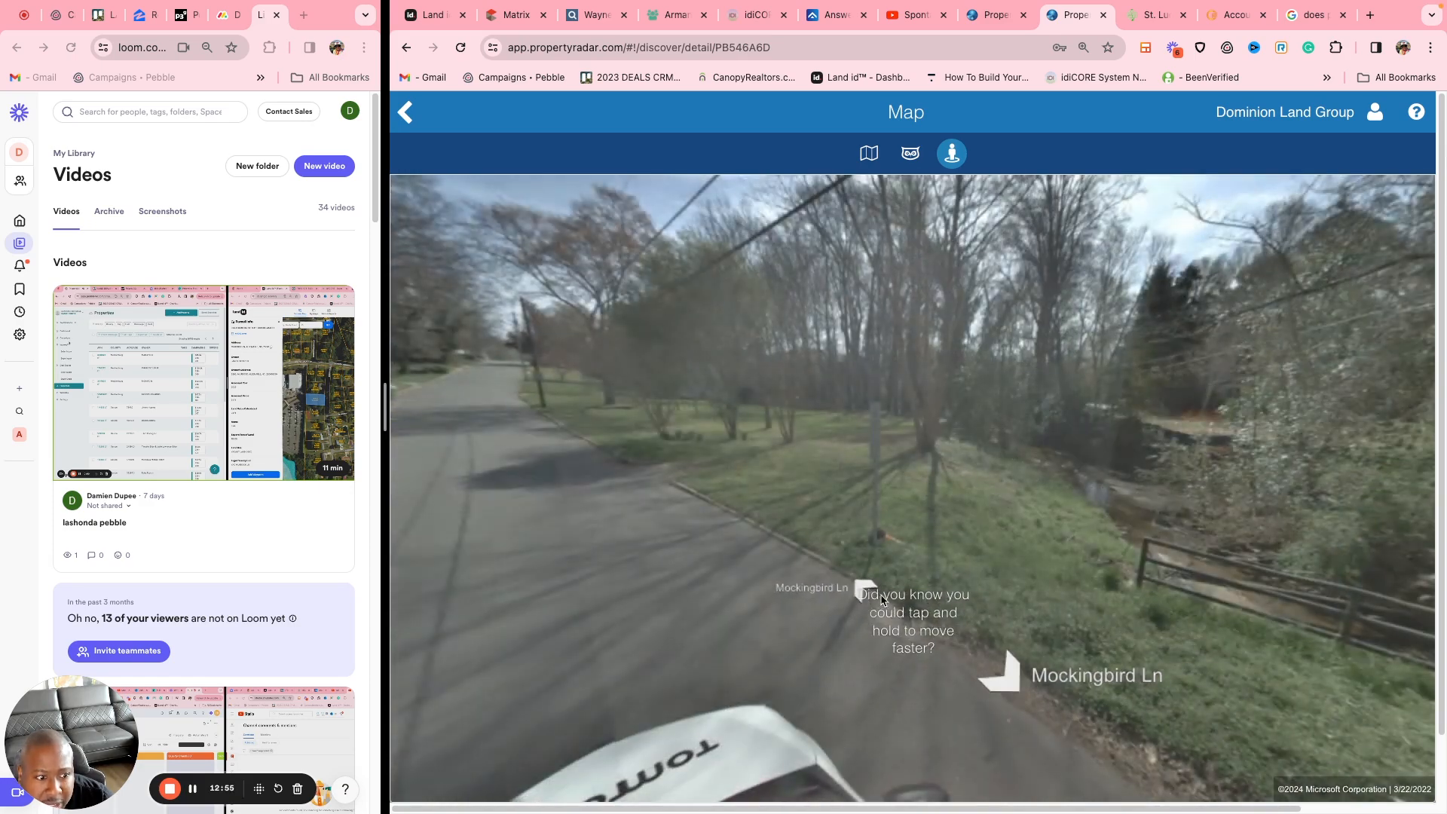
left_click_drag(1118, 446, 1082, 491)
left_click_drag(1145, 531, 558, 520)
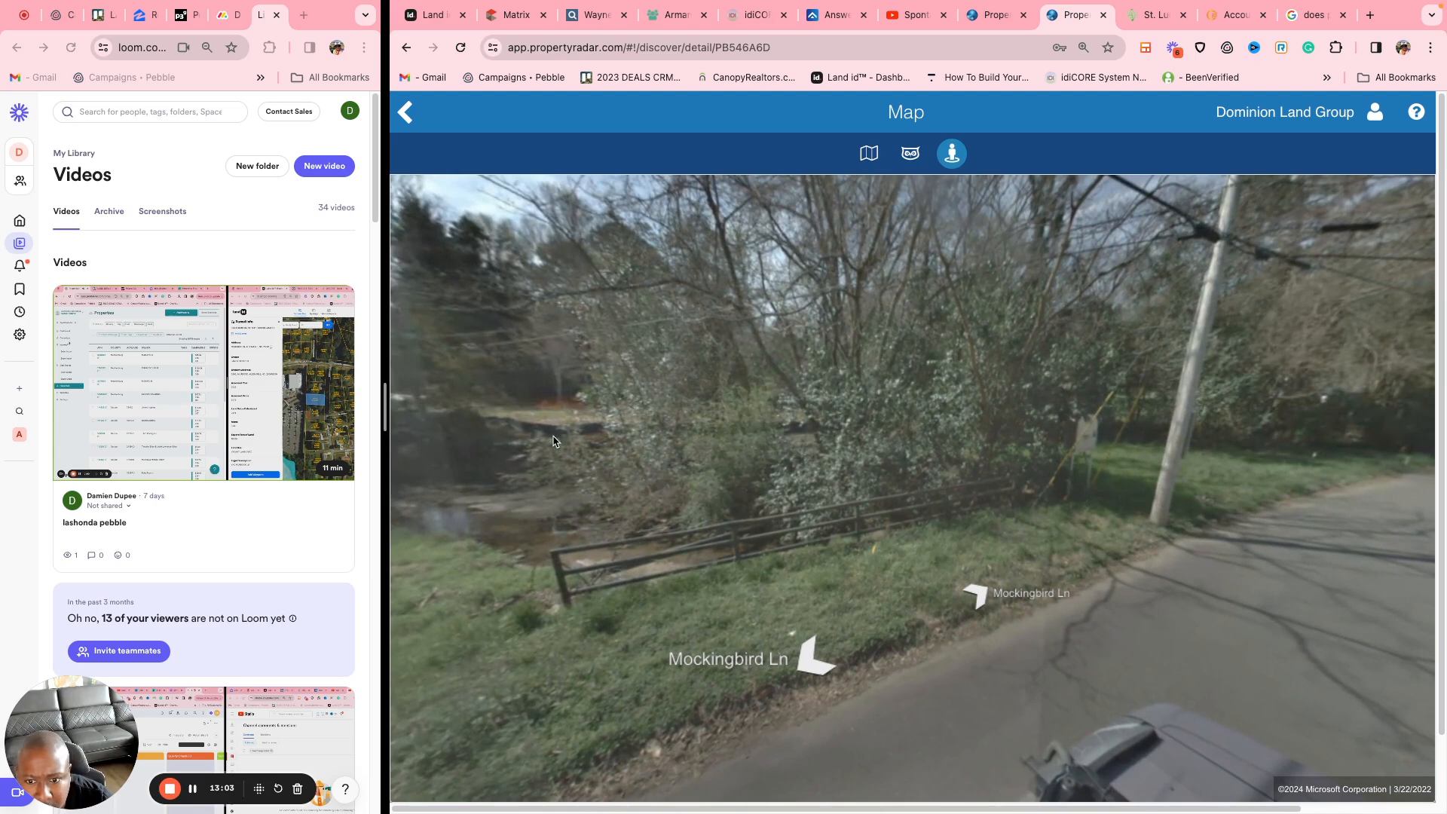
left_click(989, 642)
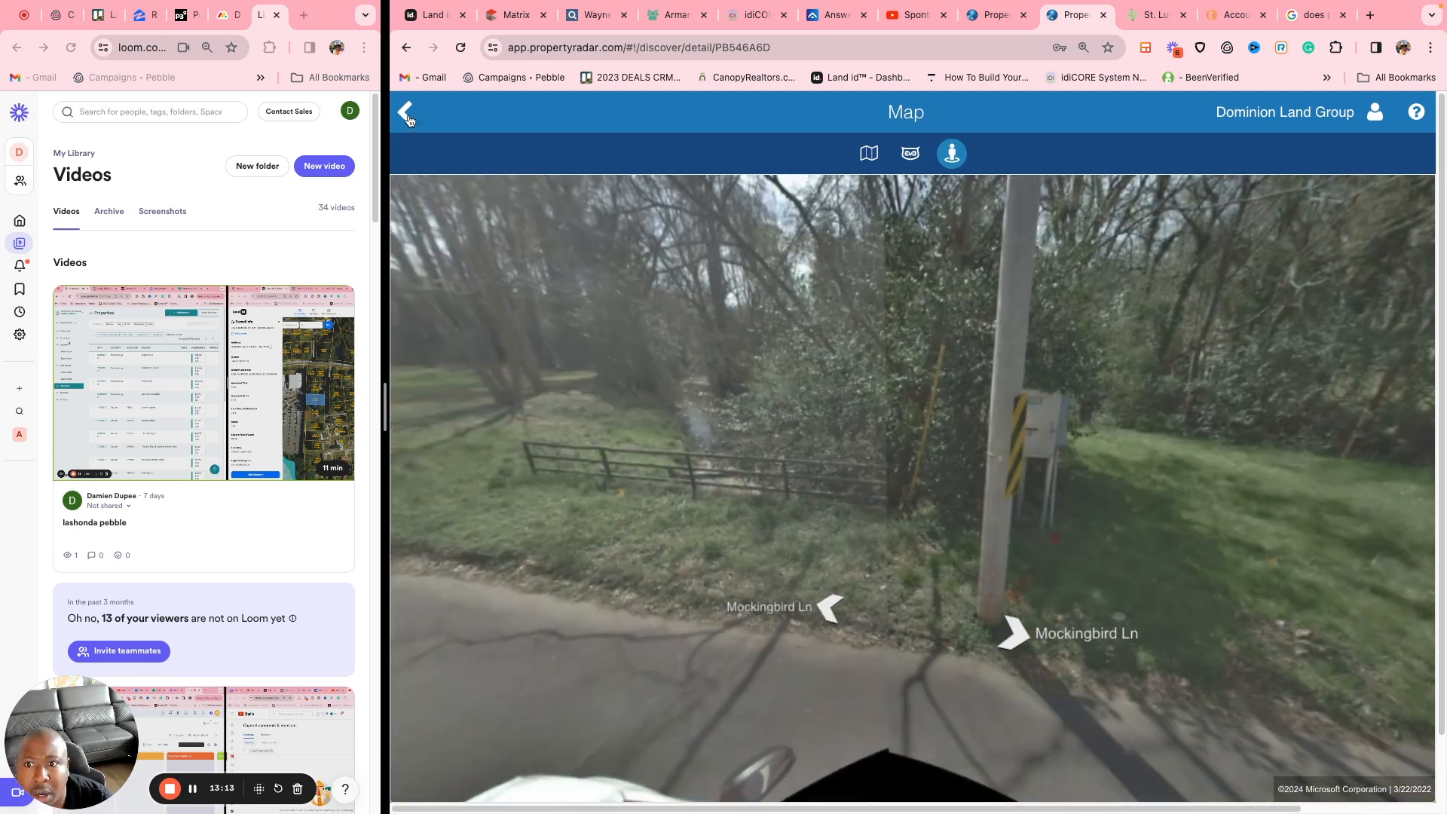
left_click(407, 115)
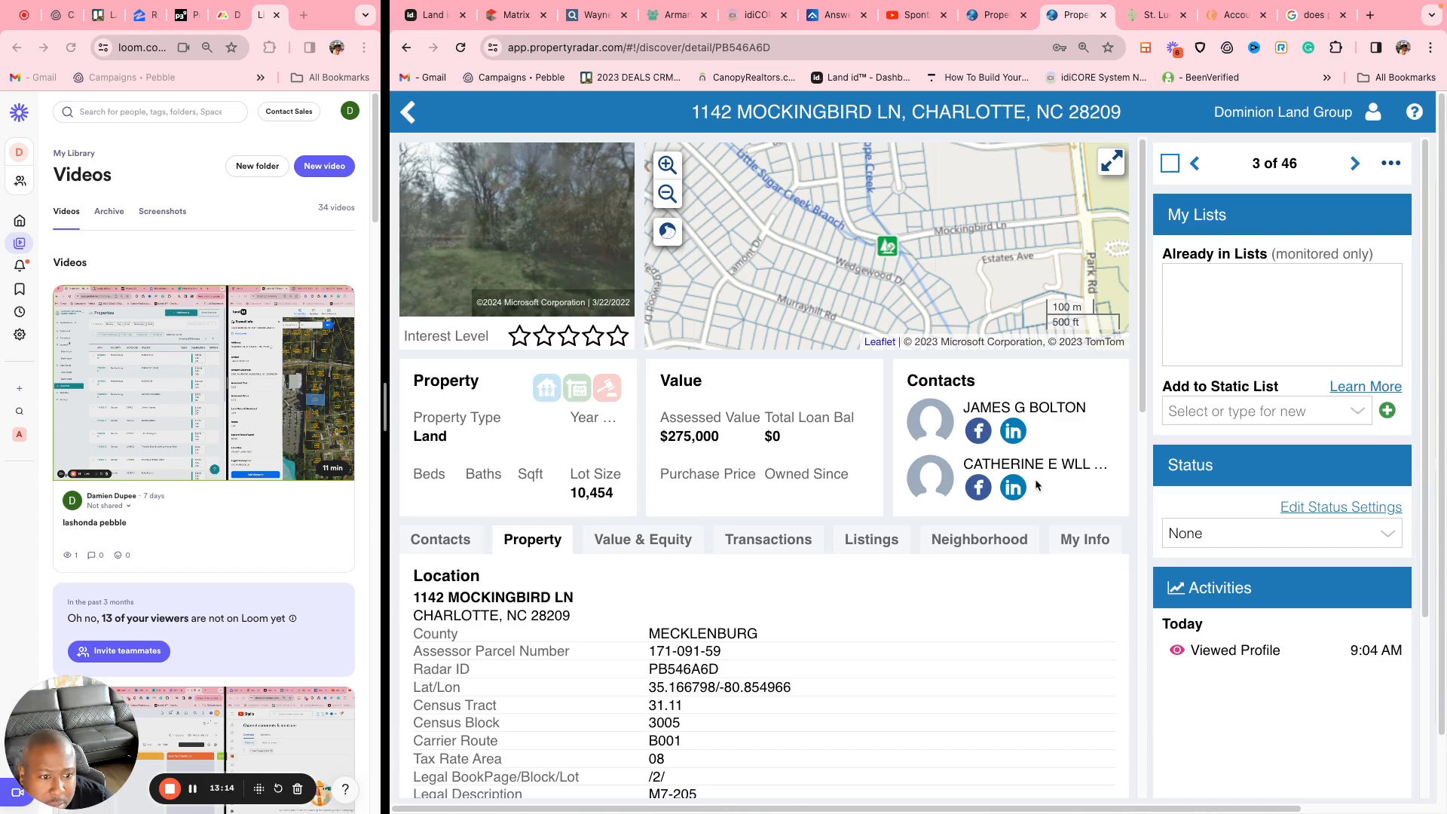
Step: Look over the parcel's property details and the owner's contact information, including the other properties owned
scroll(1082, 450, "down", 8)
scroll(1083, 451, "up", 6)
scroll(1083, 451, "up", 3)
left_click(445, 541)
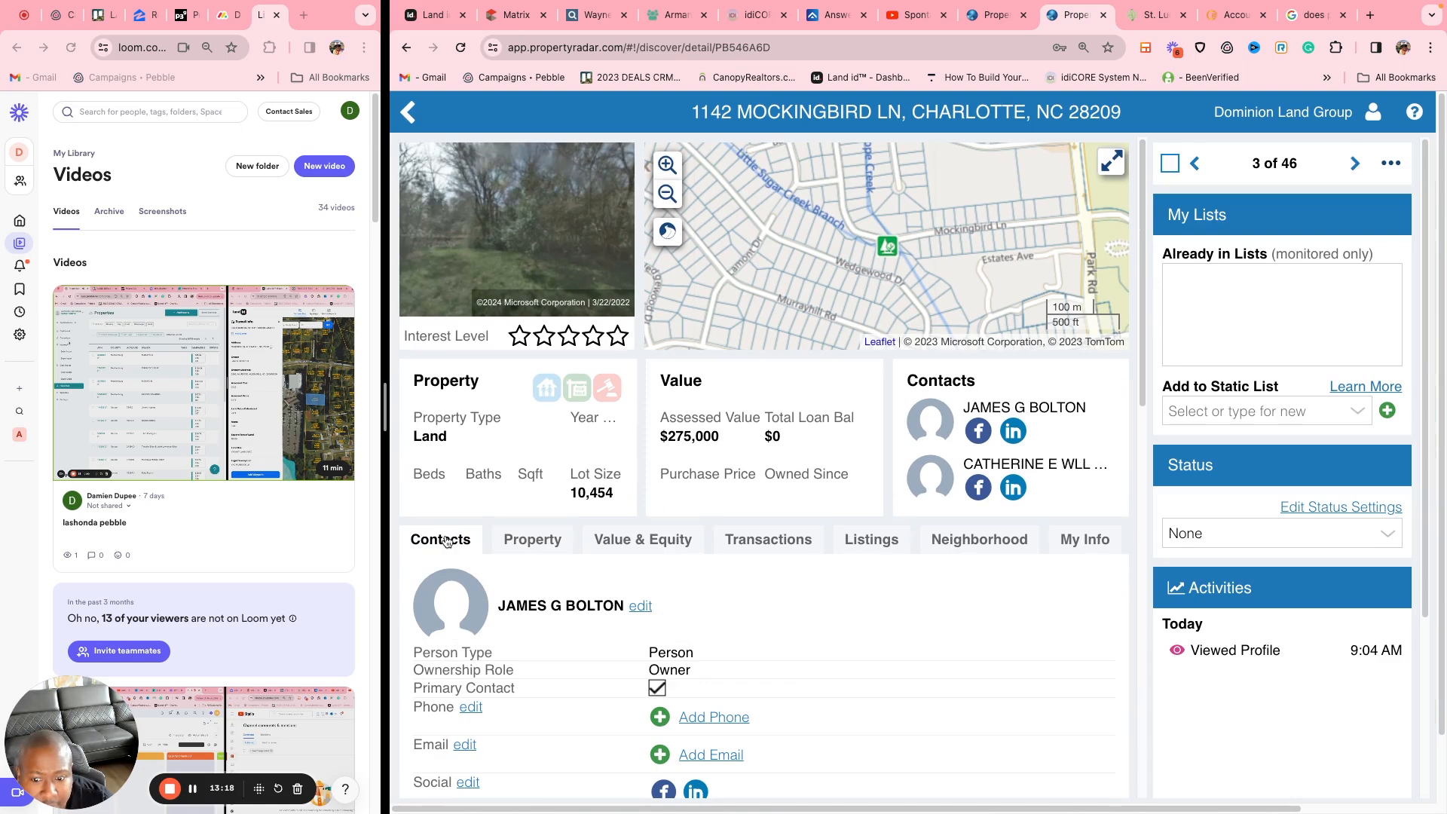
scroll(866, 577, "down", 3)
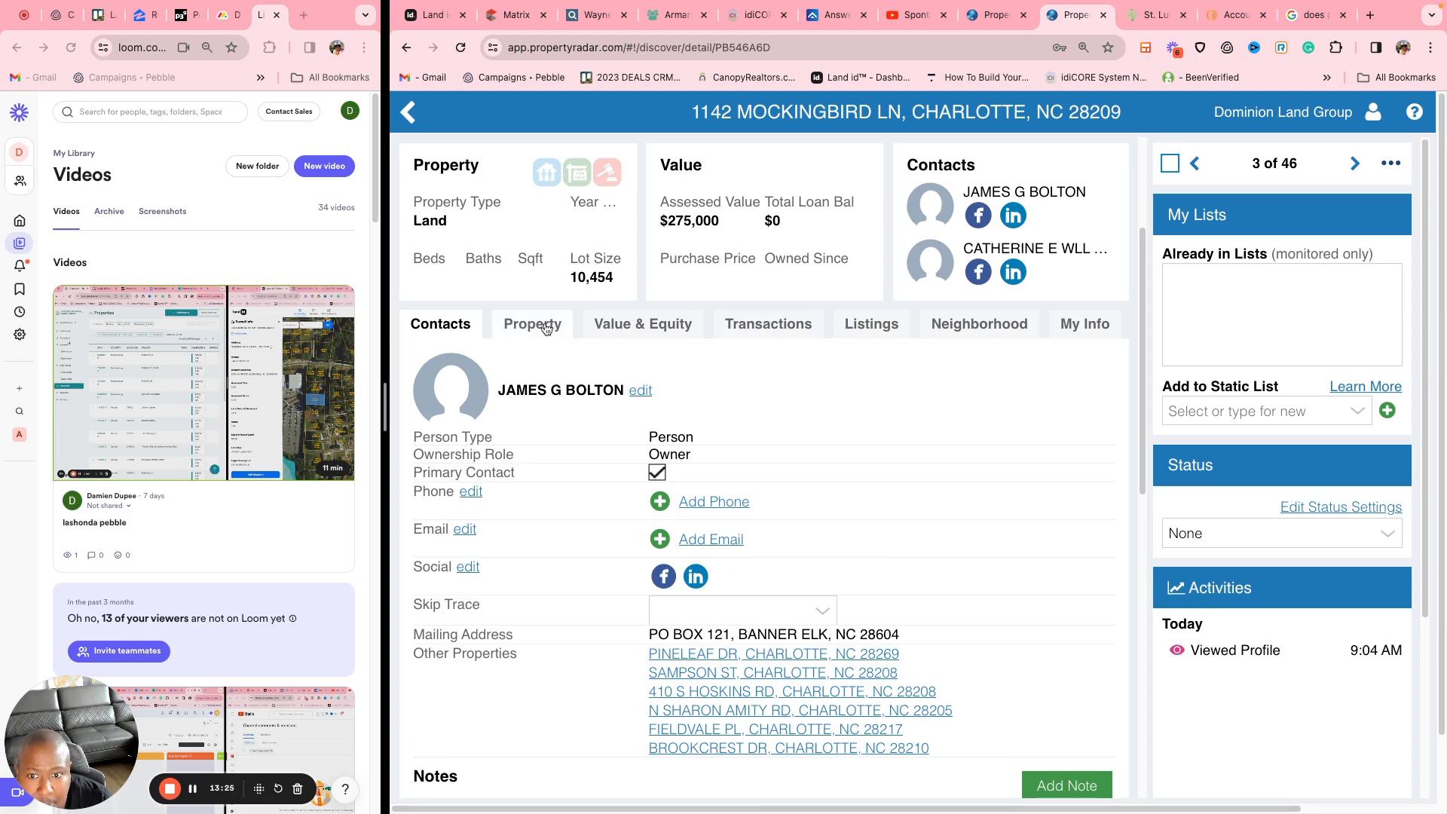
Step: Examine the parcel's site details, such as zoning, location influence and flood risk, and its property tax information
left_click(537, 325)
scroll(808, 471, "down", 10)
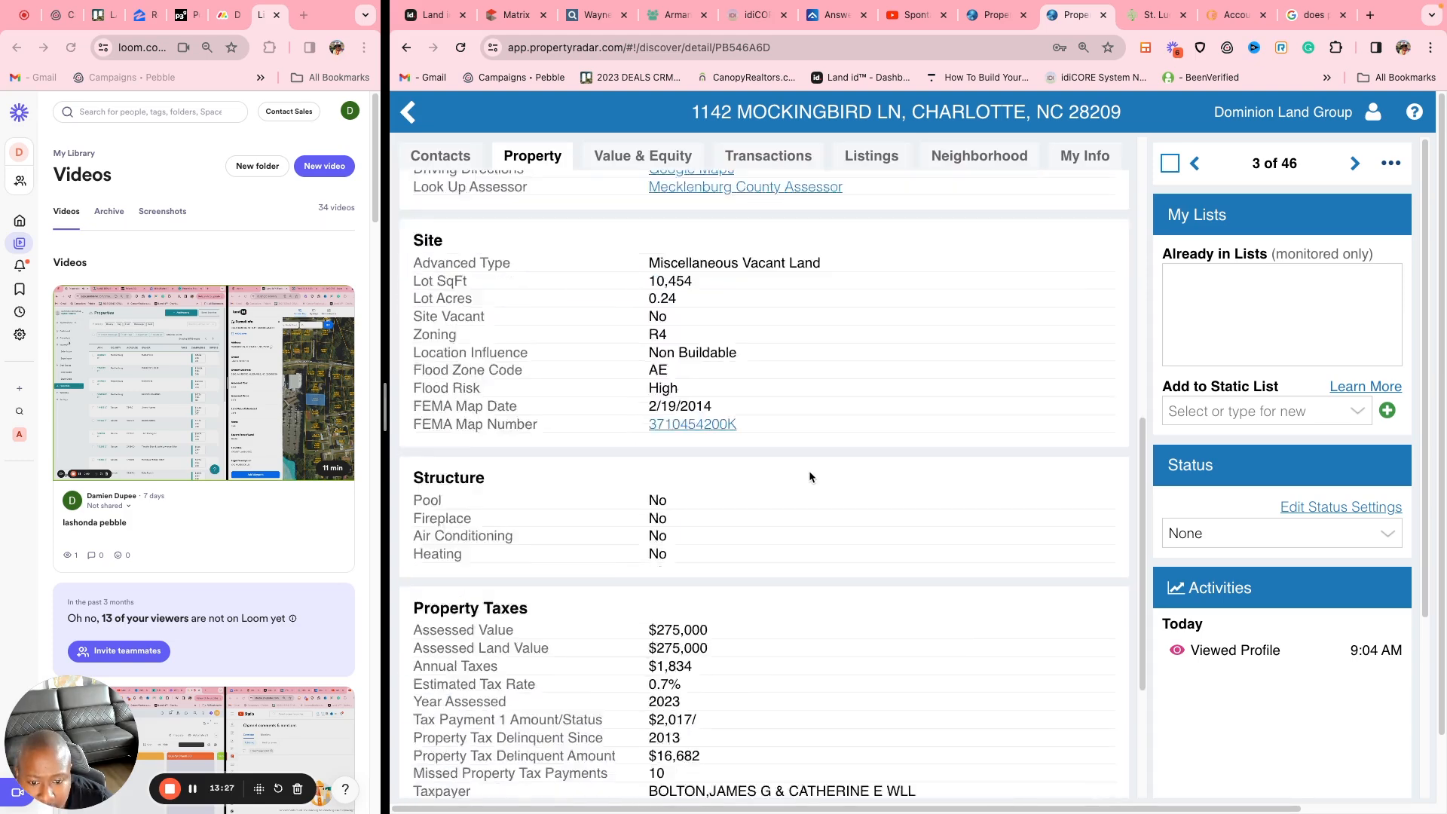
scroll(811, 476, "down", 1)
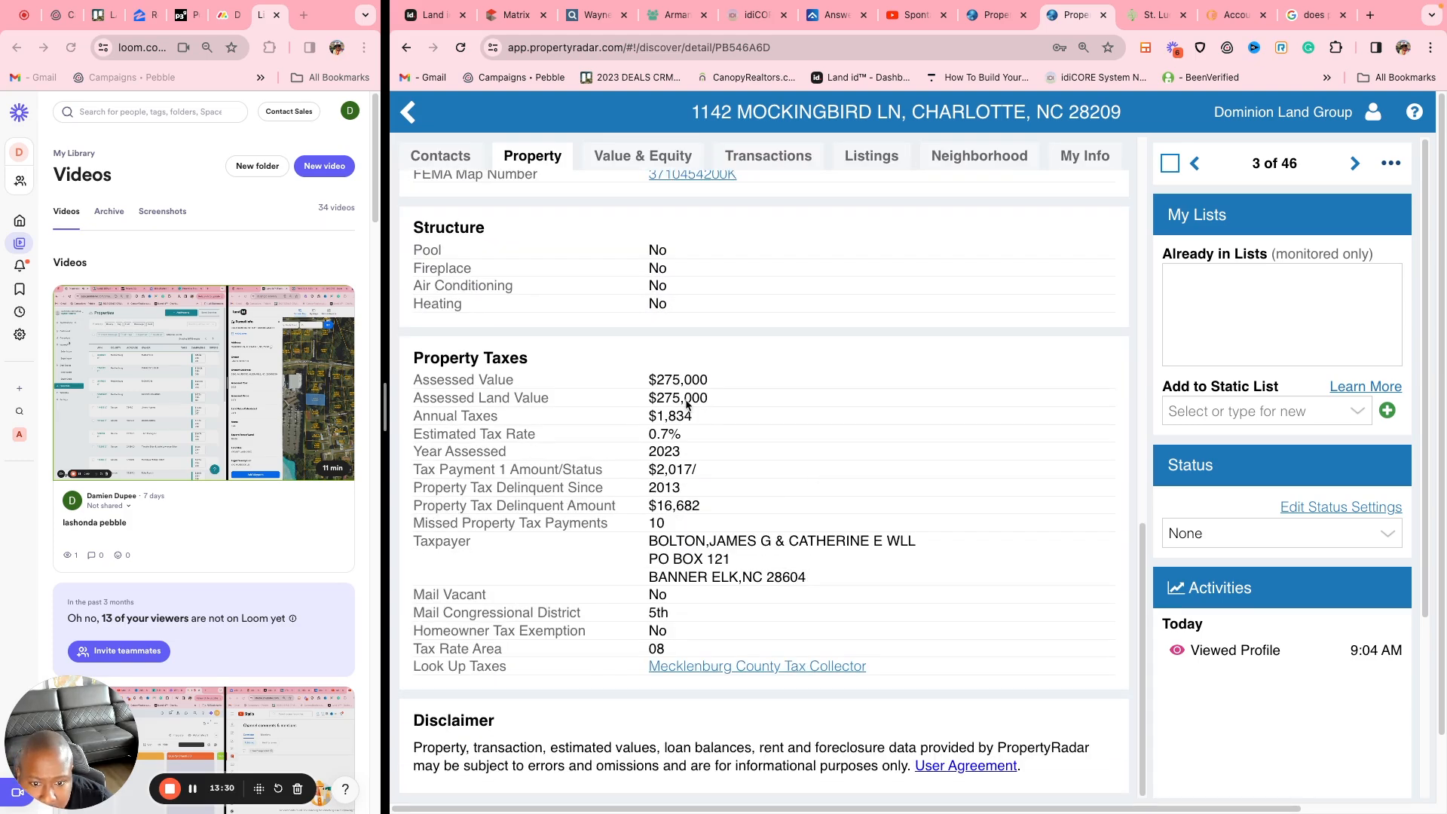
scroll(688, 405, "down", 1)
scroll(688, 400, "up", 1)
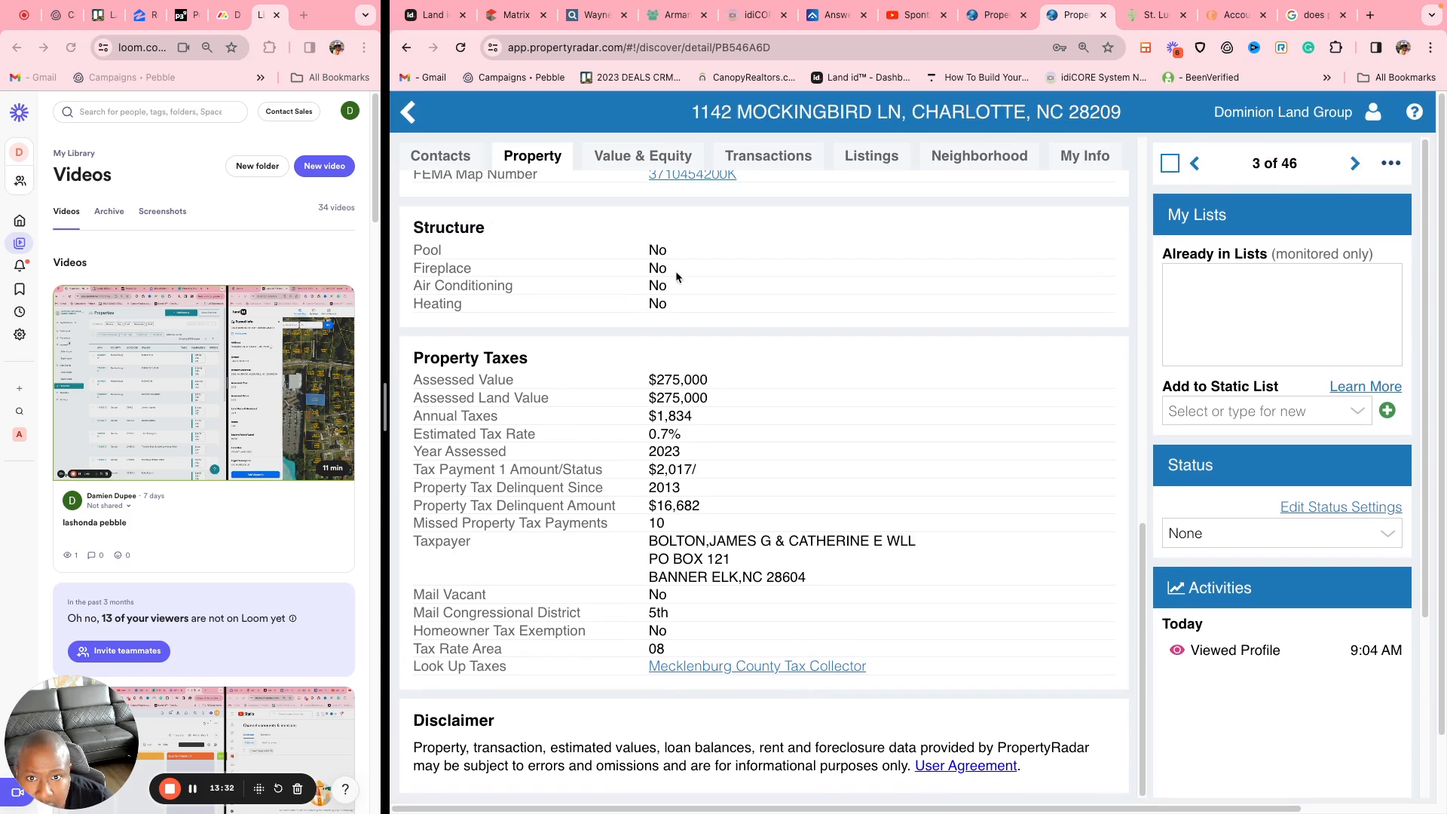
Step: Review the parcel's comparable recent sales, value and investment analysis, and advance to the fourth parcel's record
left_click(652, 151)
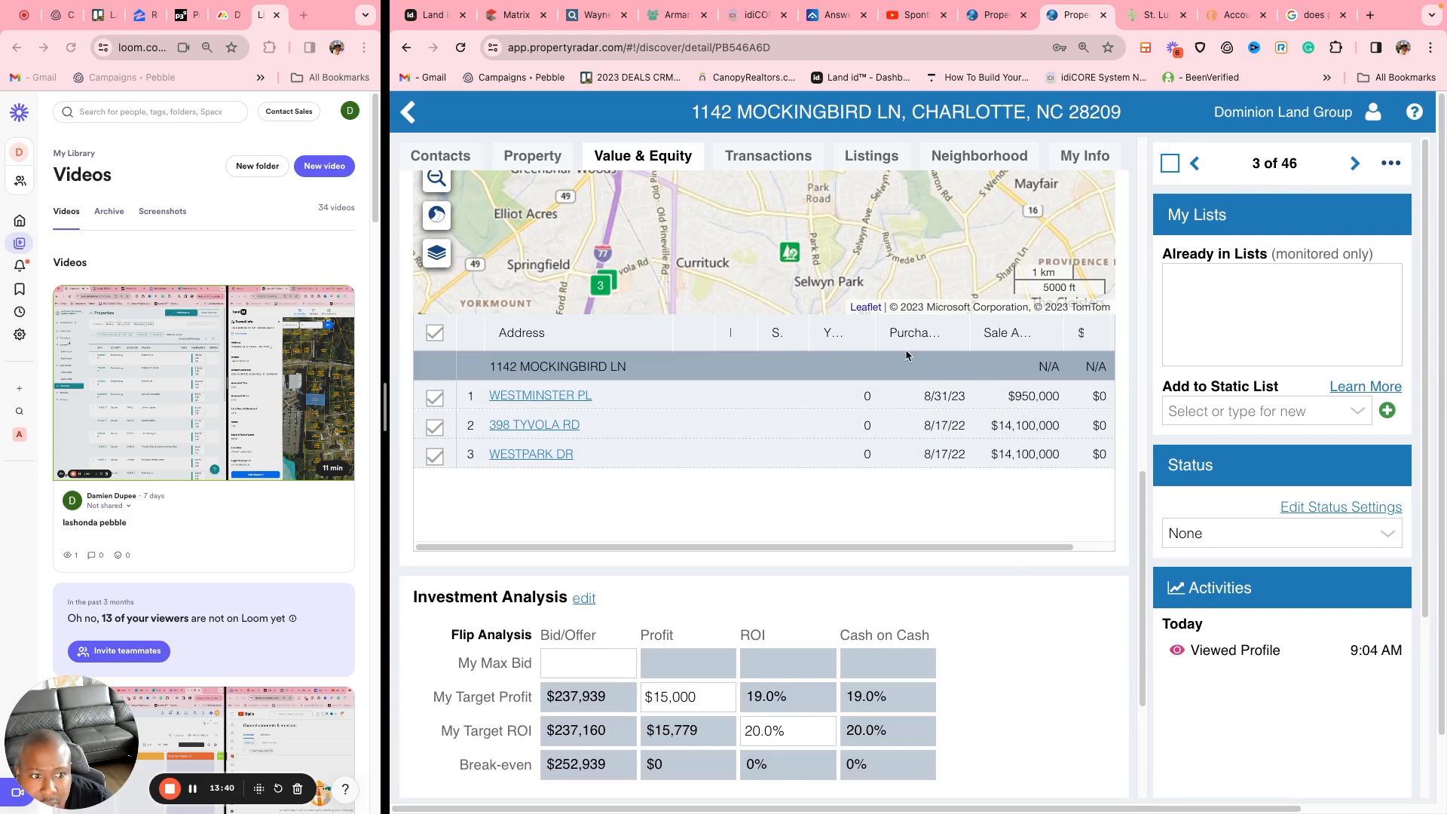
scroll(829, 339, "up", 10)
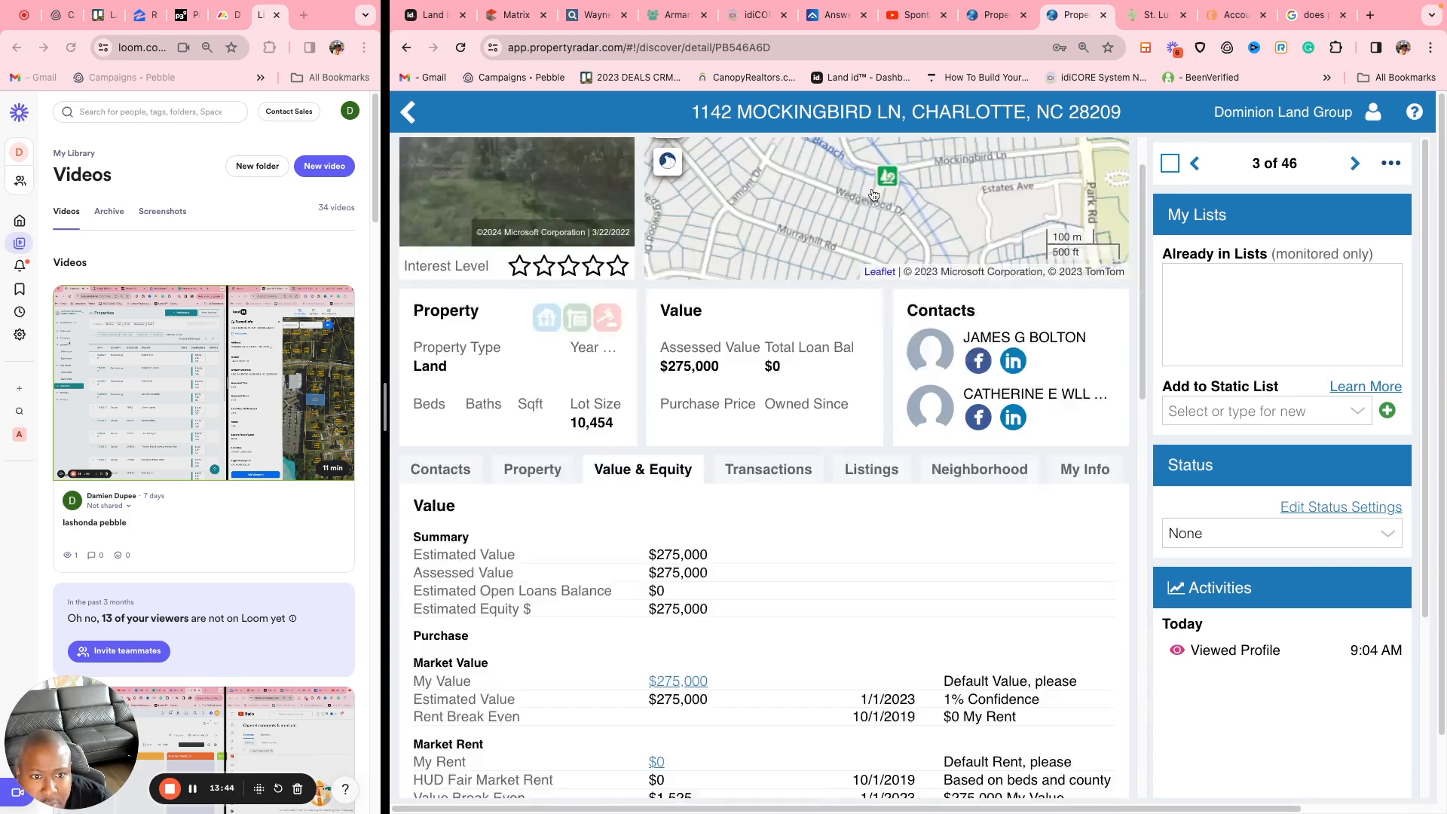
scroll(849, 260, "down", 10)
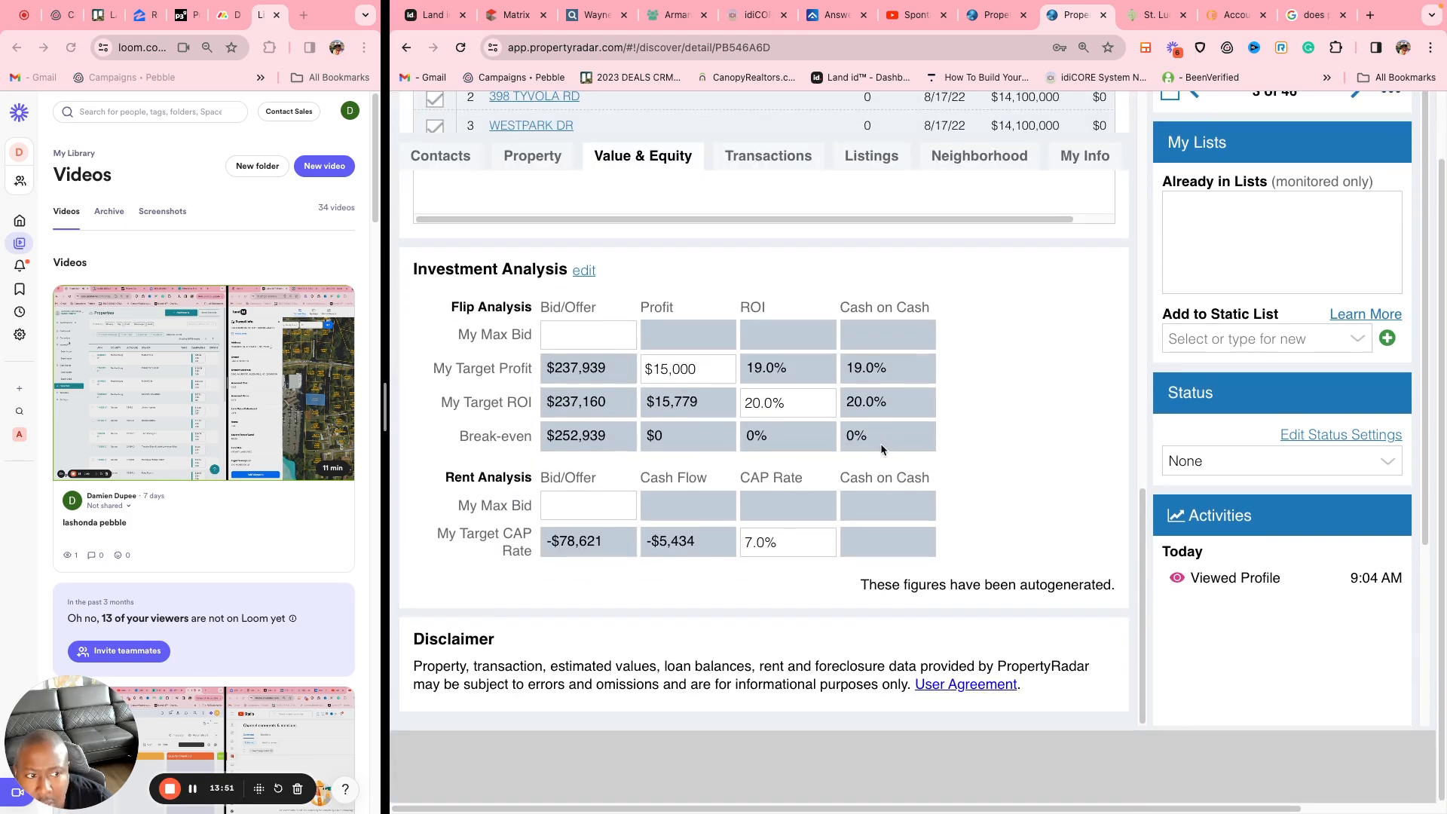
scroll(893, 417, "up", 10)
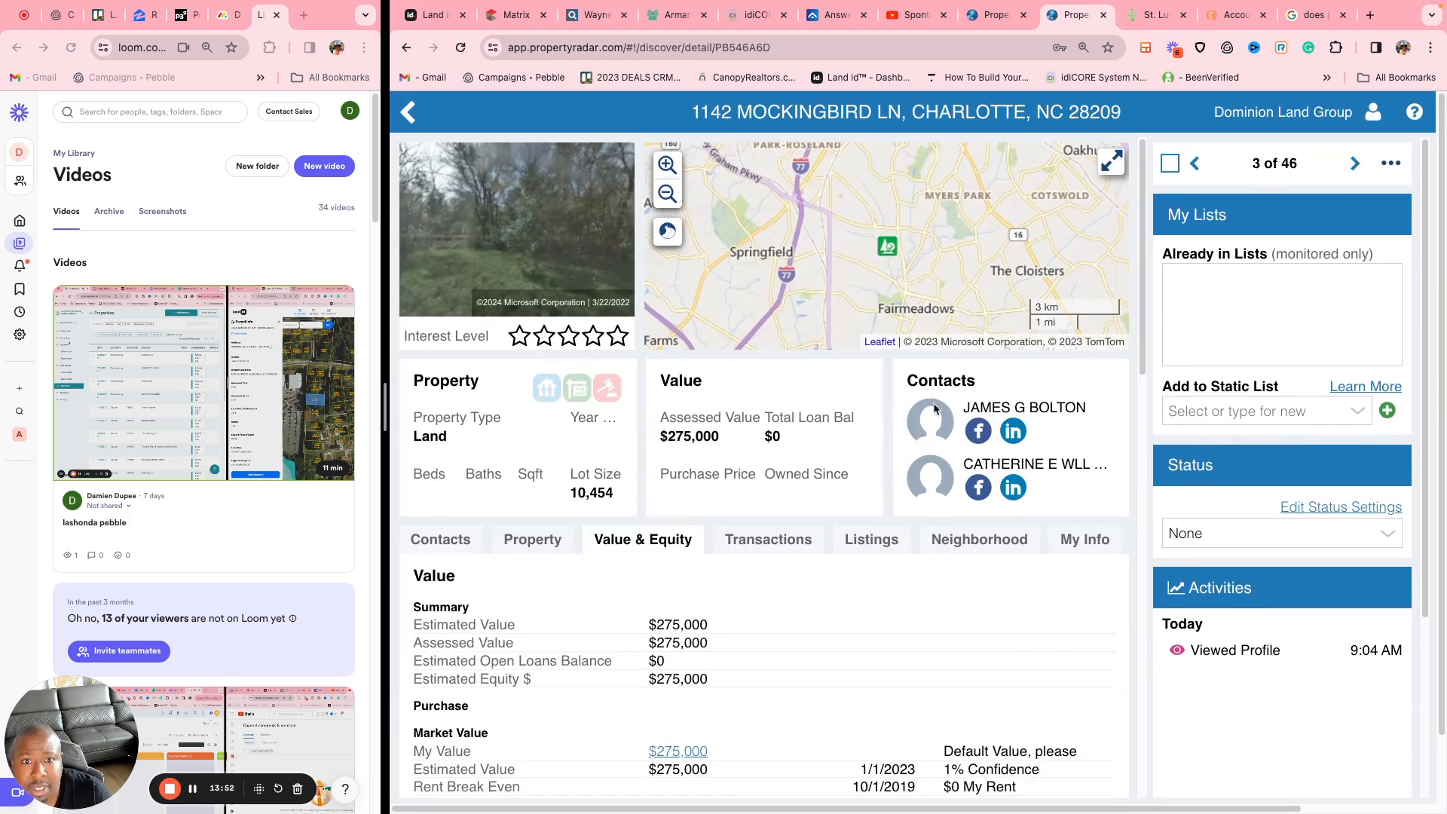
left_click(1355, 166)
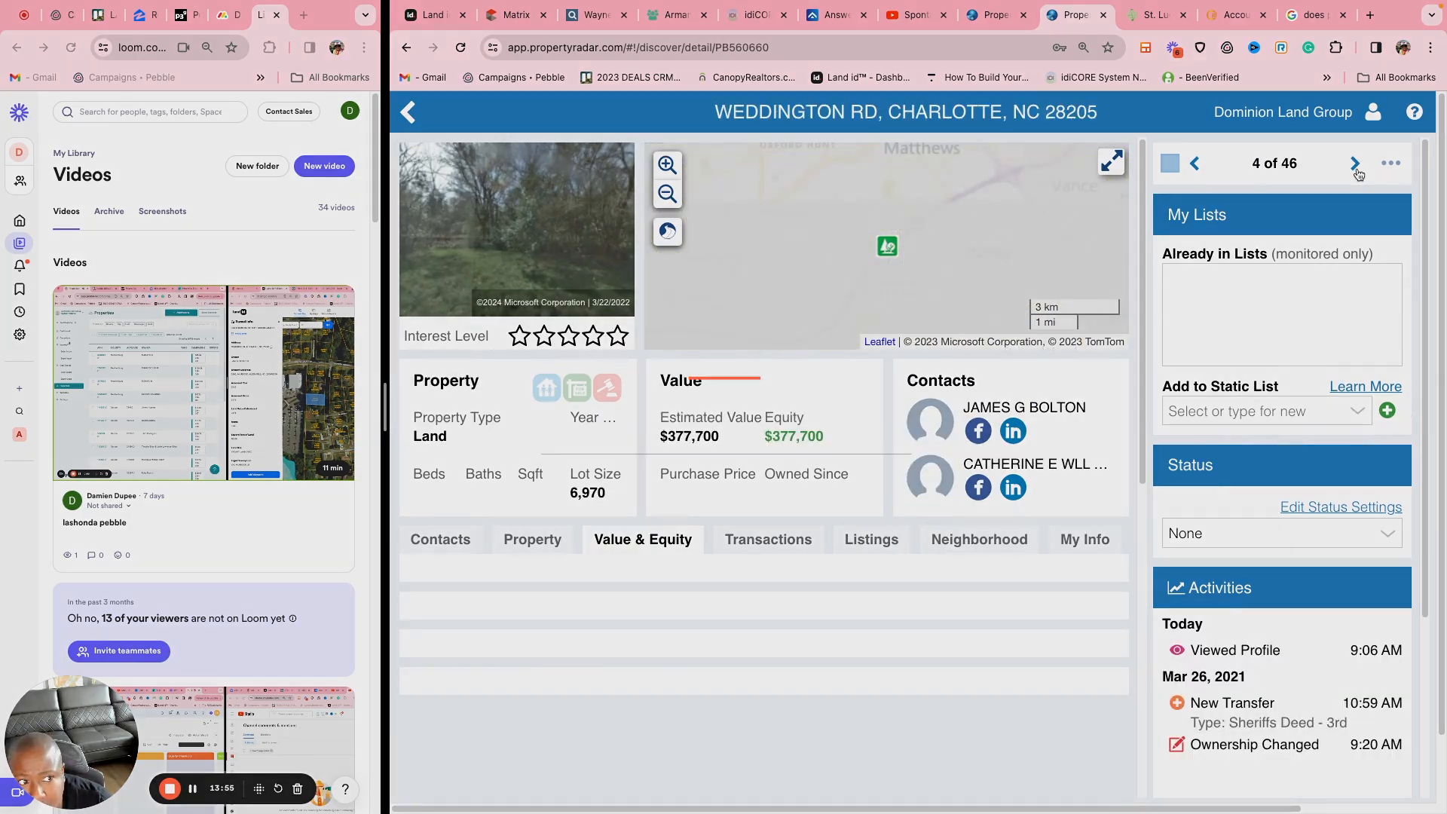